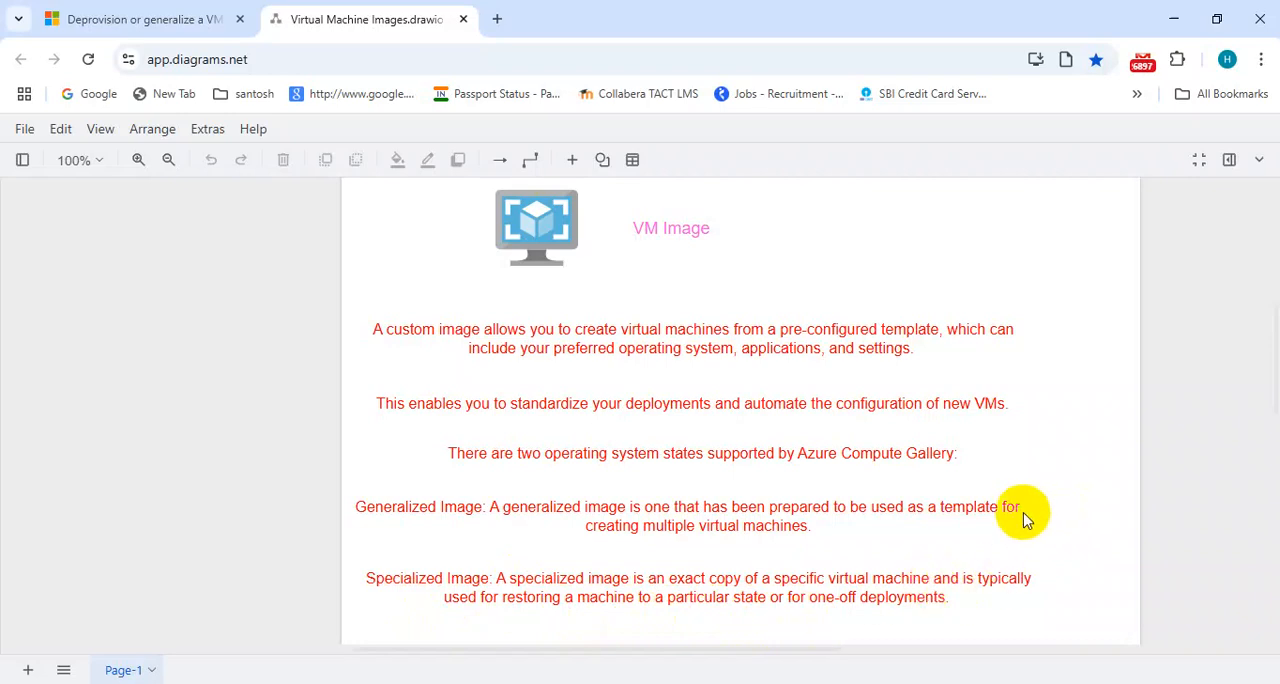
Switch from the image notes to the Azure portal and open the overview of the APP-VM virtual machine
scroll(1015, 522, "down", 2)
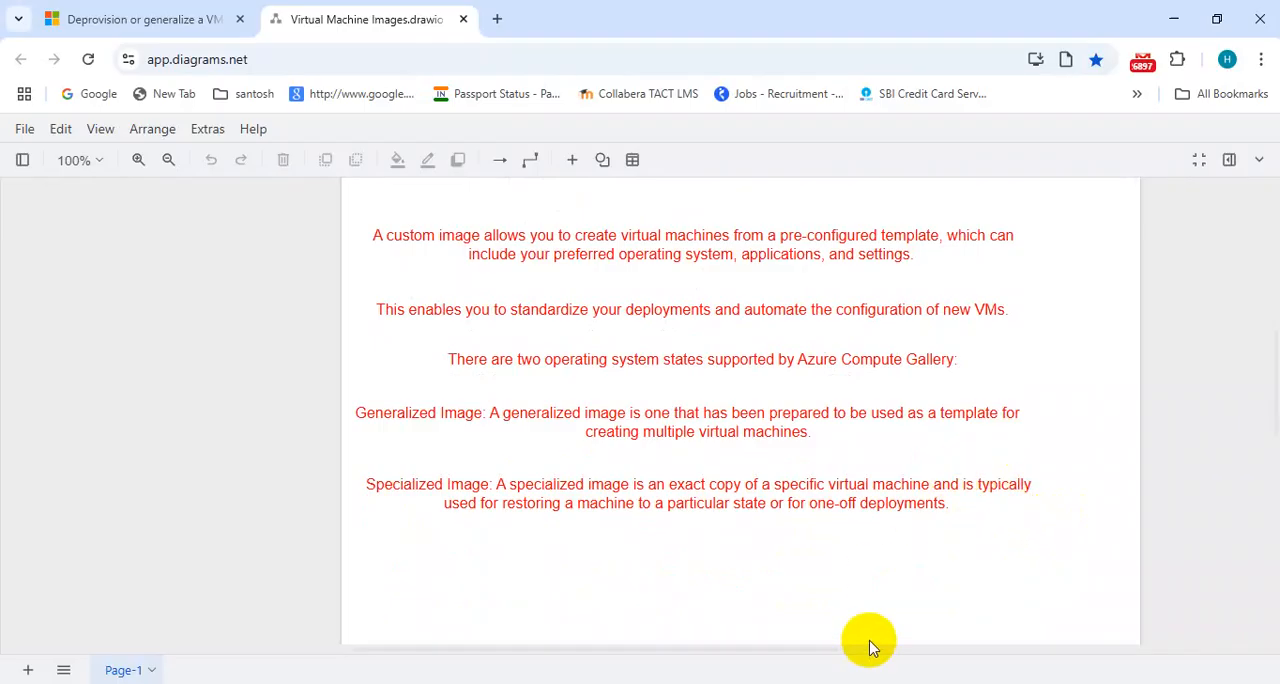
left_click(720, 640)
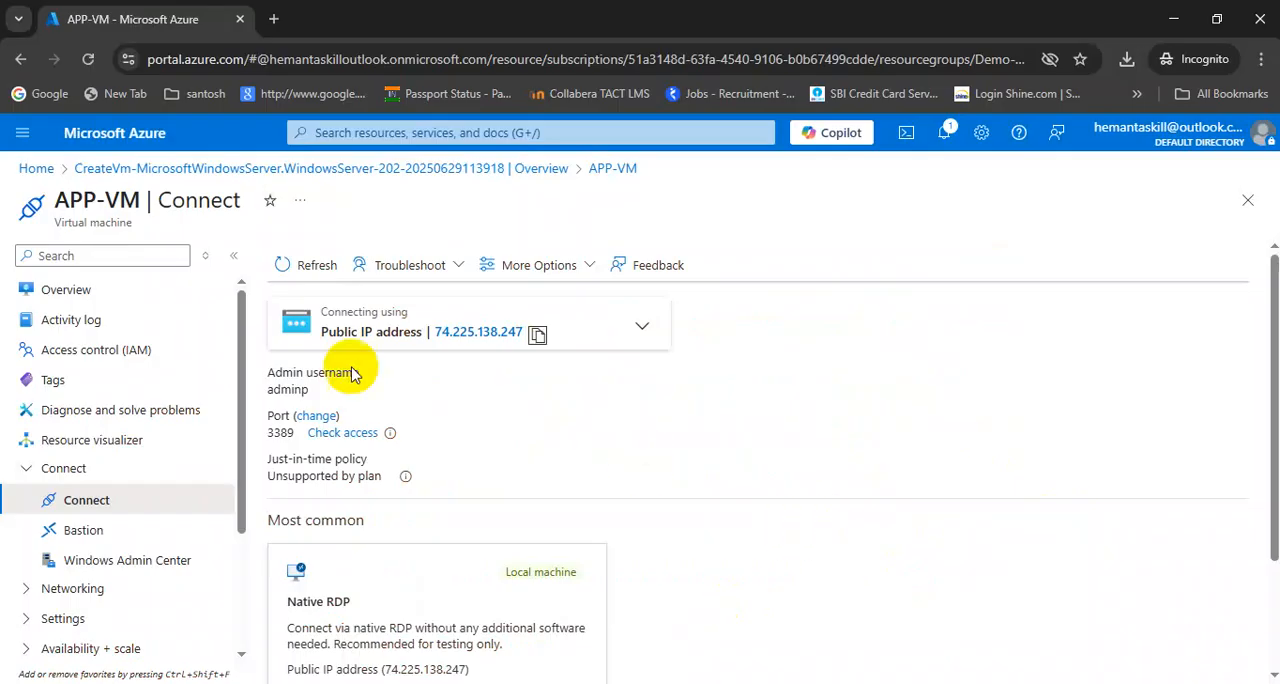
left_click(346, 132)
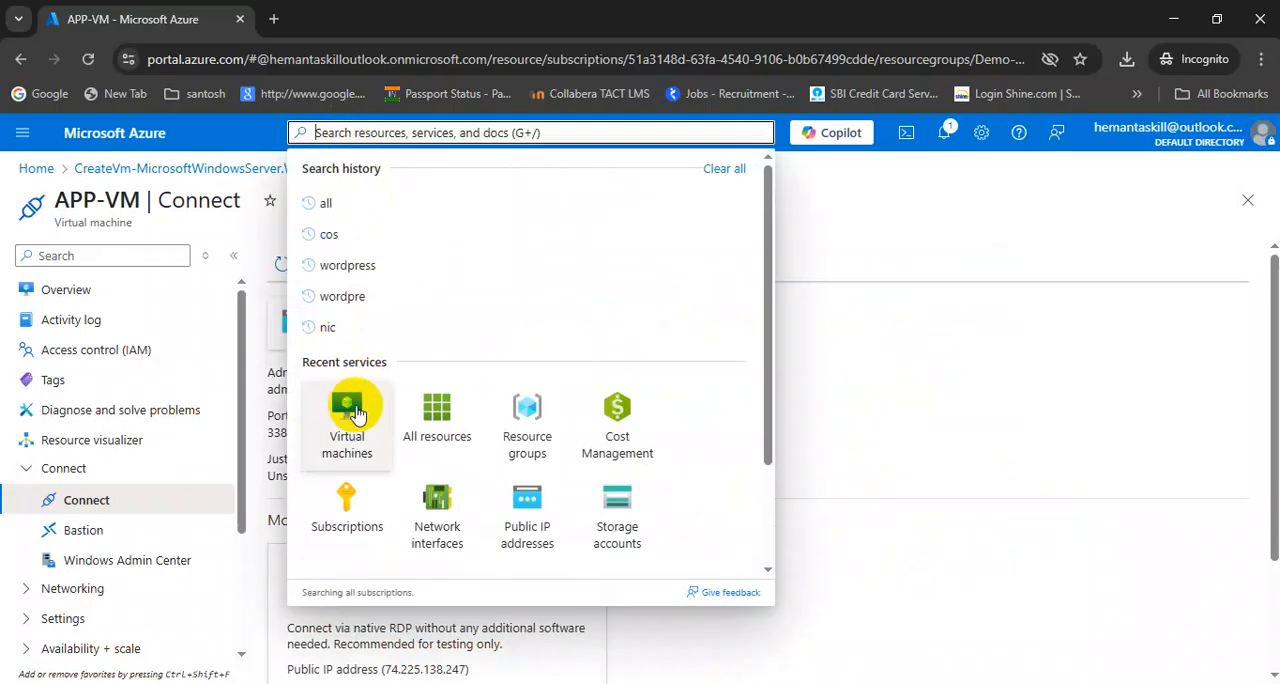
left_click(349, 406)
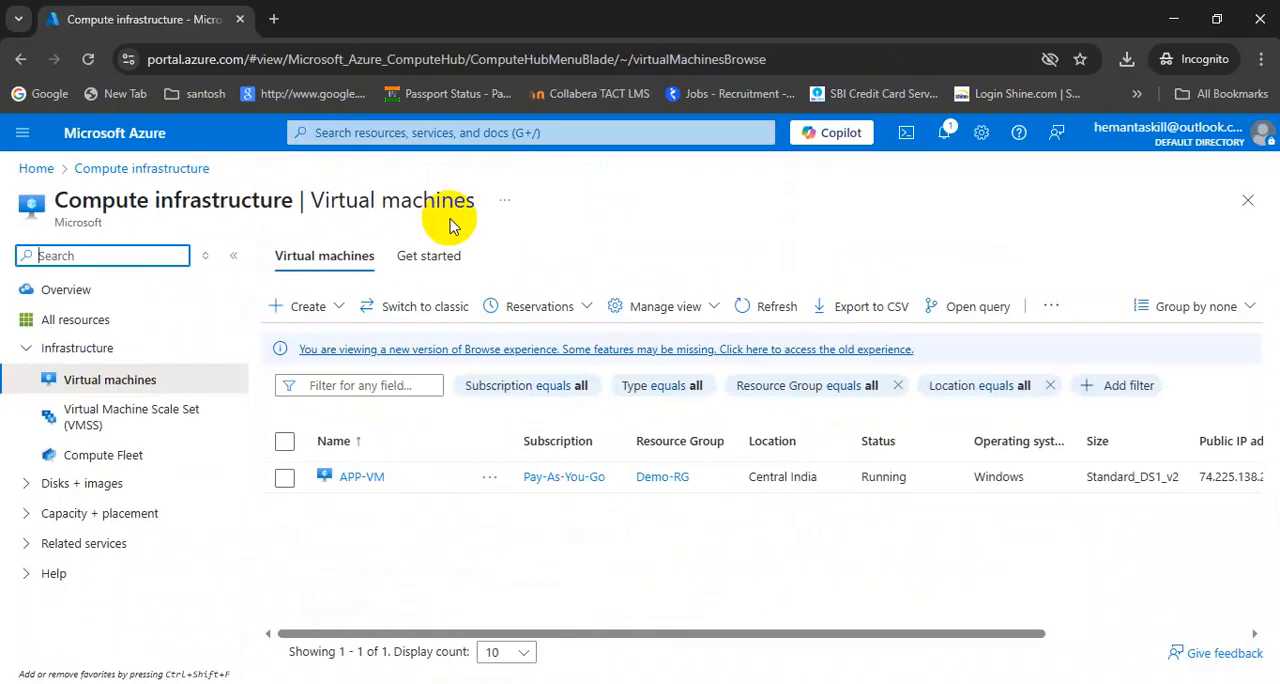
left_click(353, 487)
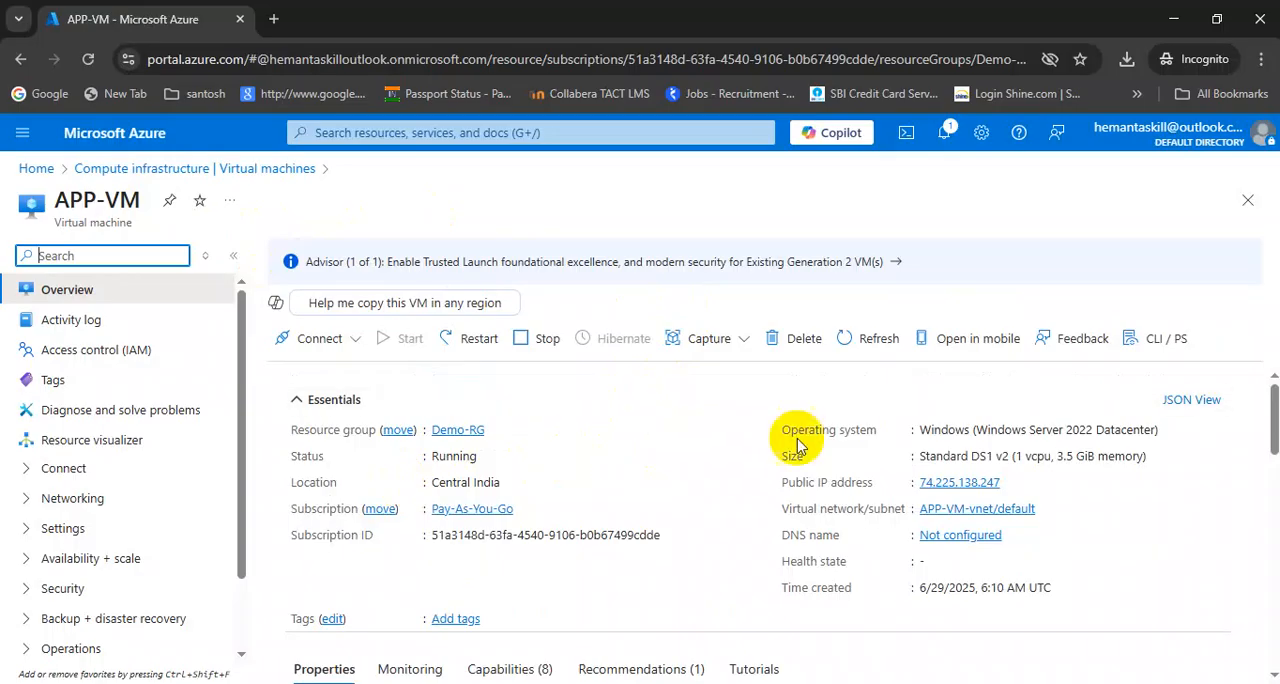
Copy APP-VM's public IP address and load it in a new browser tab to check its web server
left_click(1012, 482)
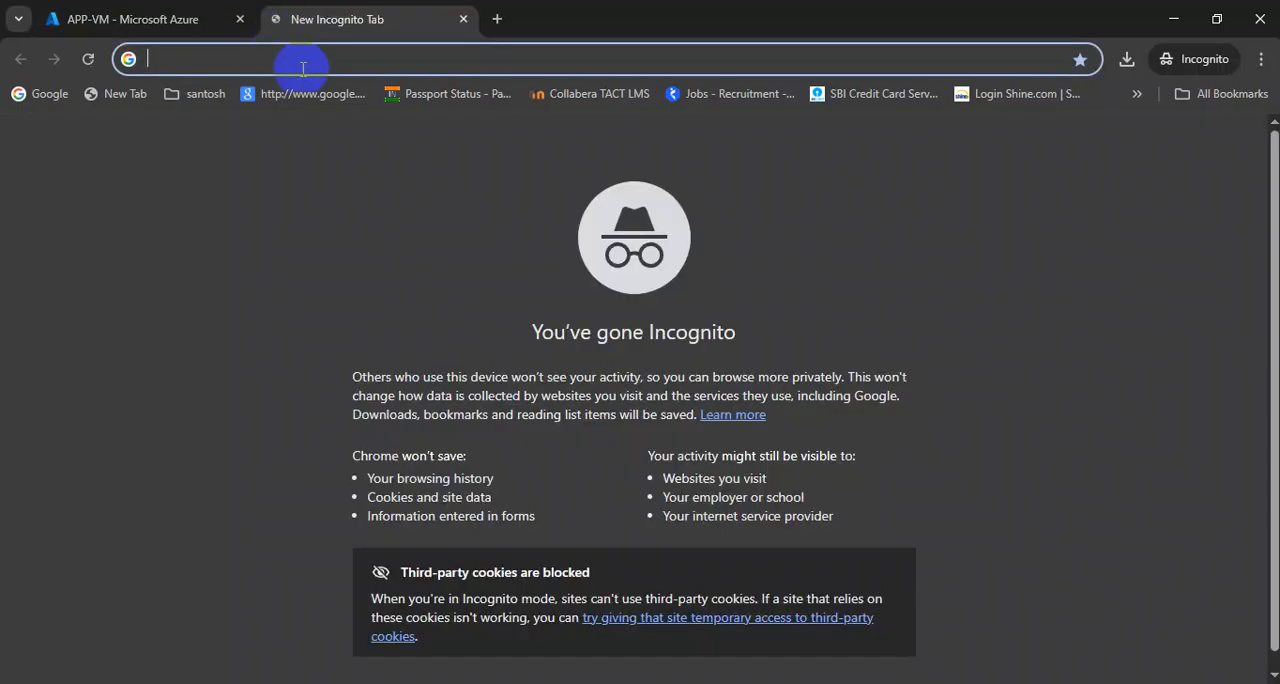
left_click(273, 19)
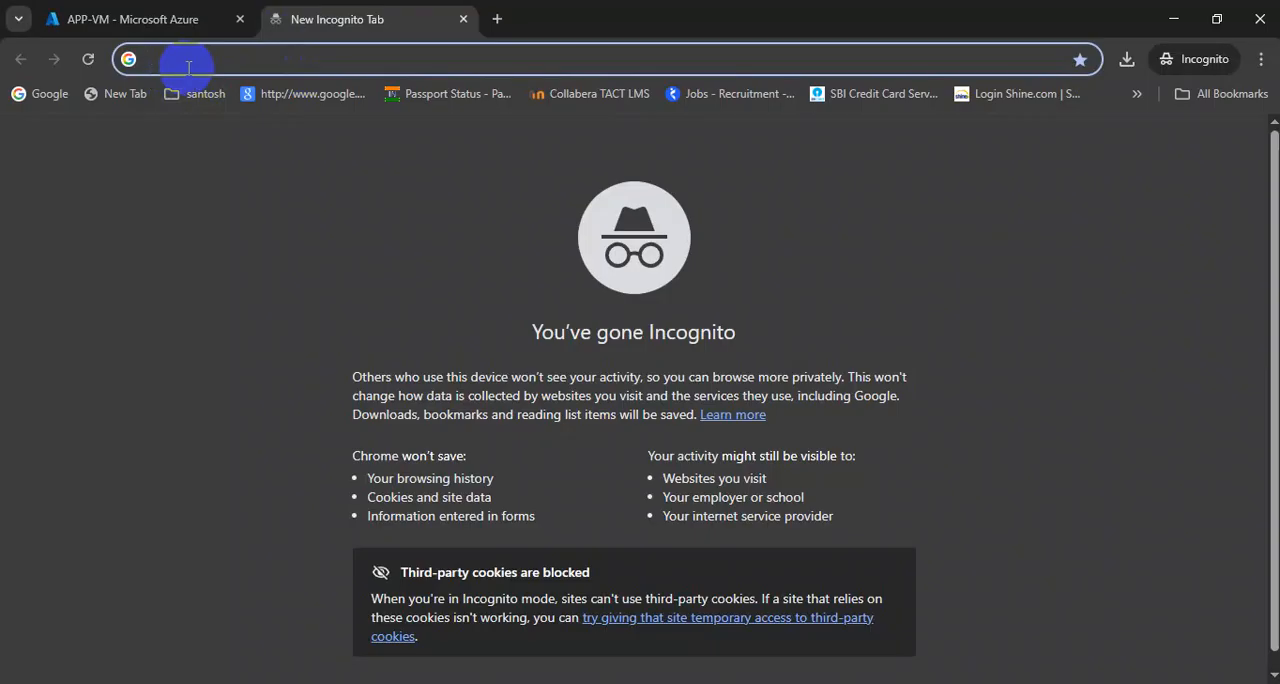
key("ctrl+v")
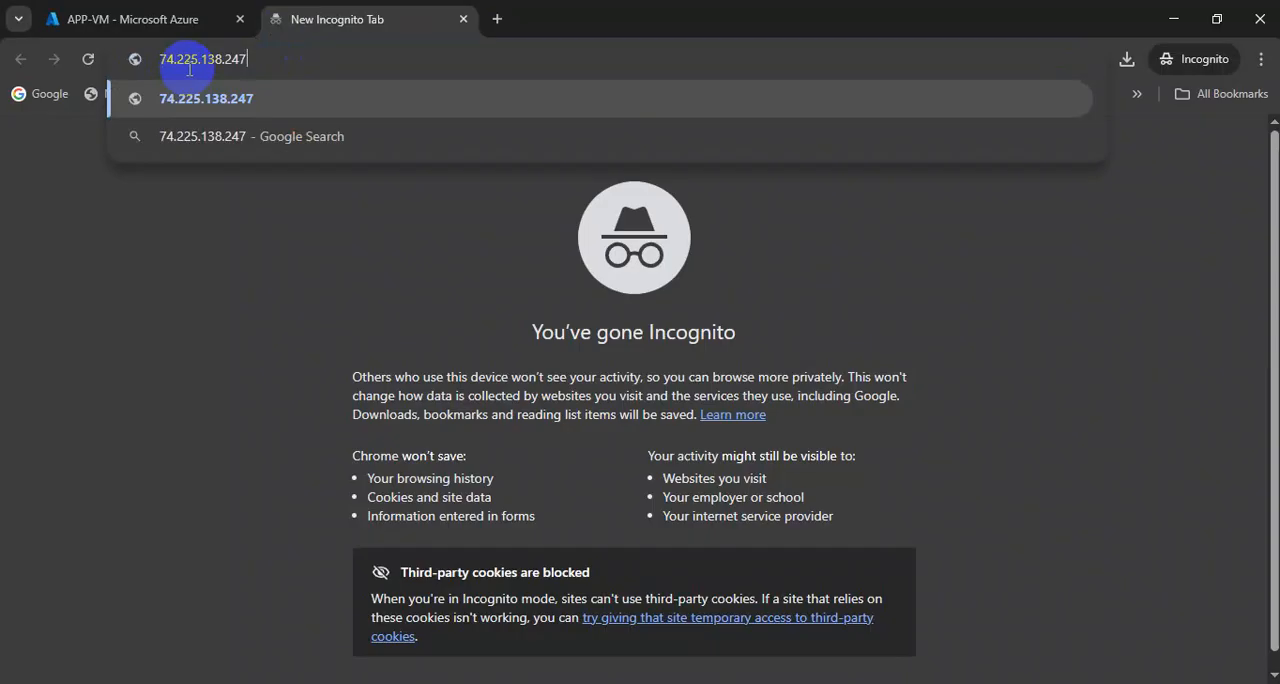
key("Return")
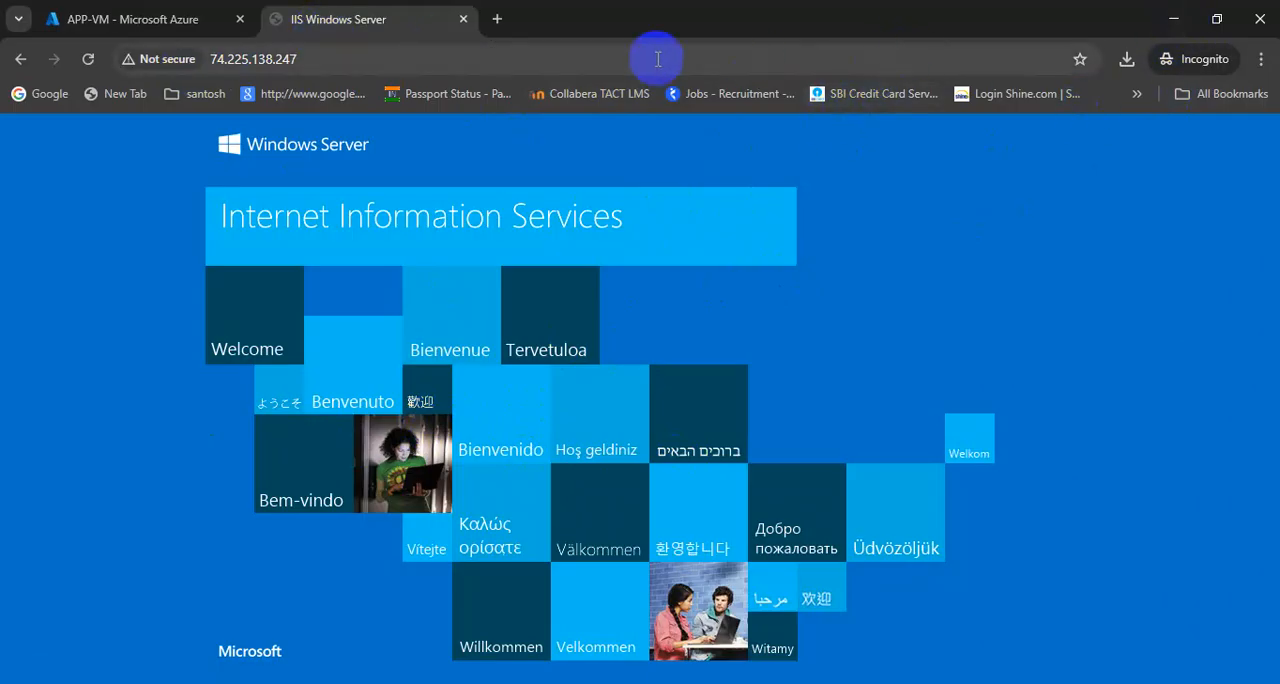
Switch to the Microsoft Learn article on generalizing a VM and read the steps for Windows
left_click(1175, 28)
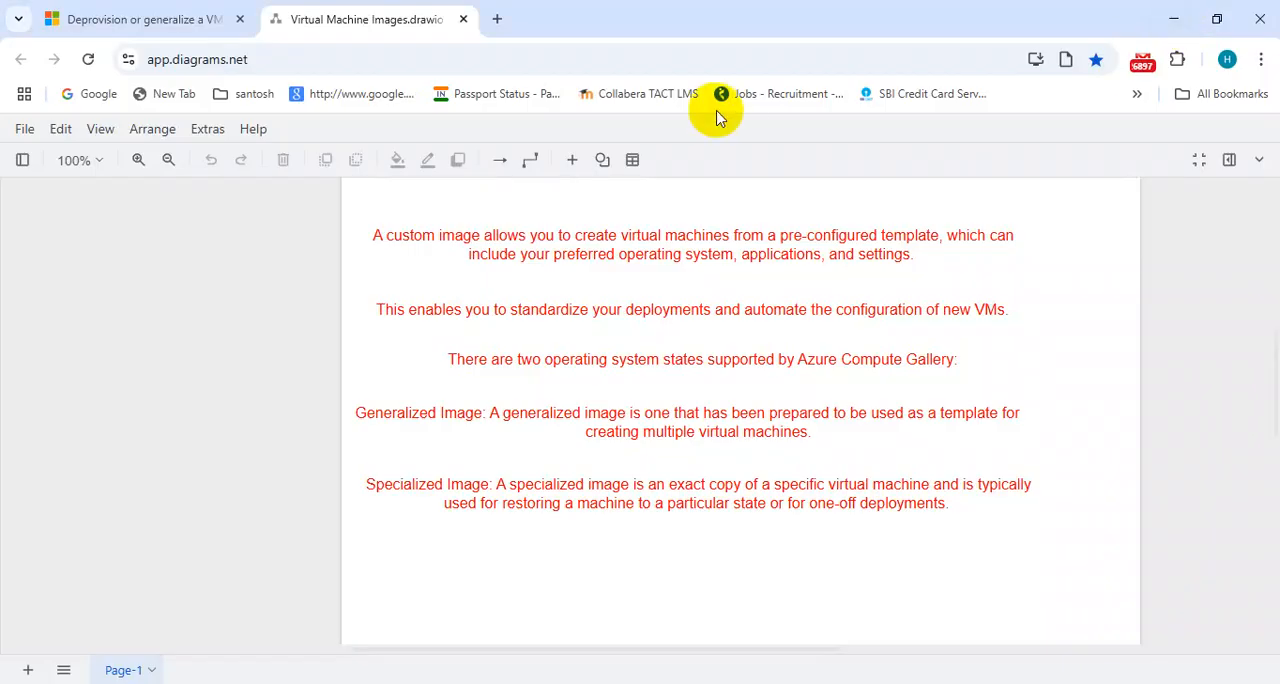
left_click(104, 20)
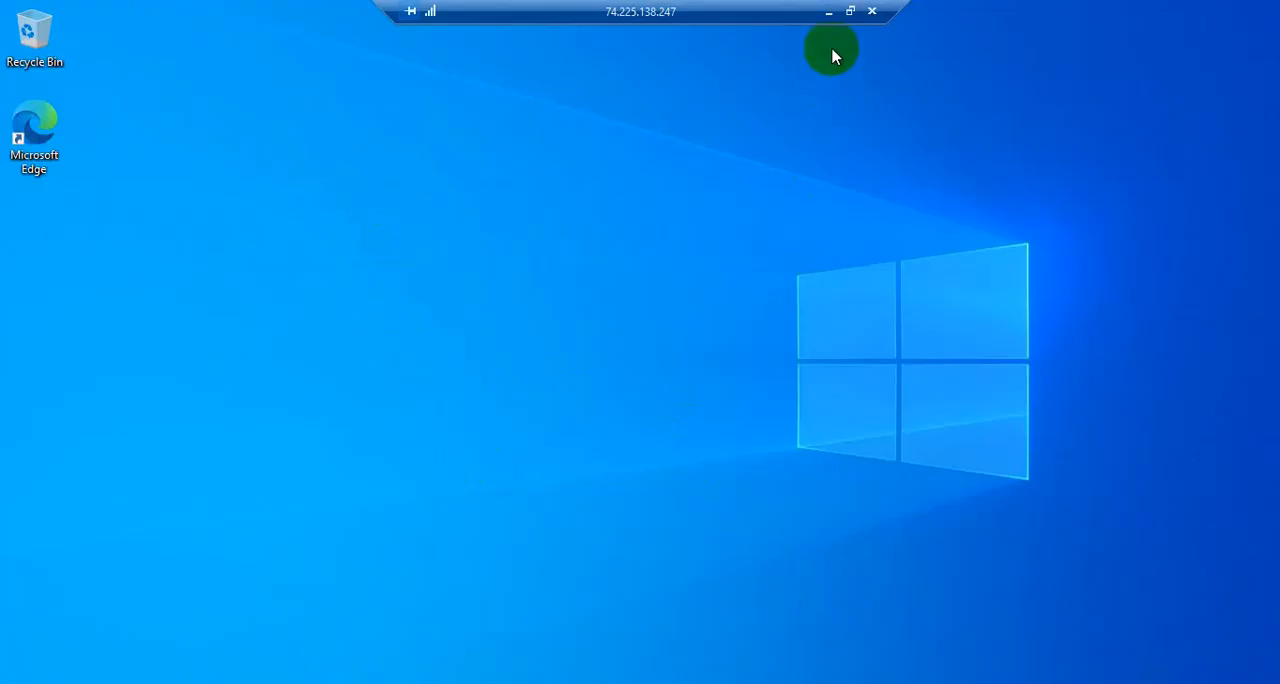
left_click(828, 13)
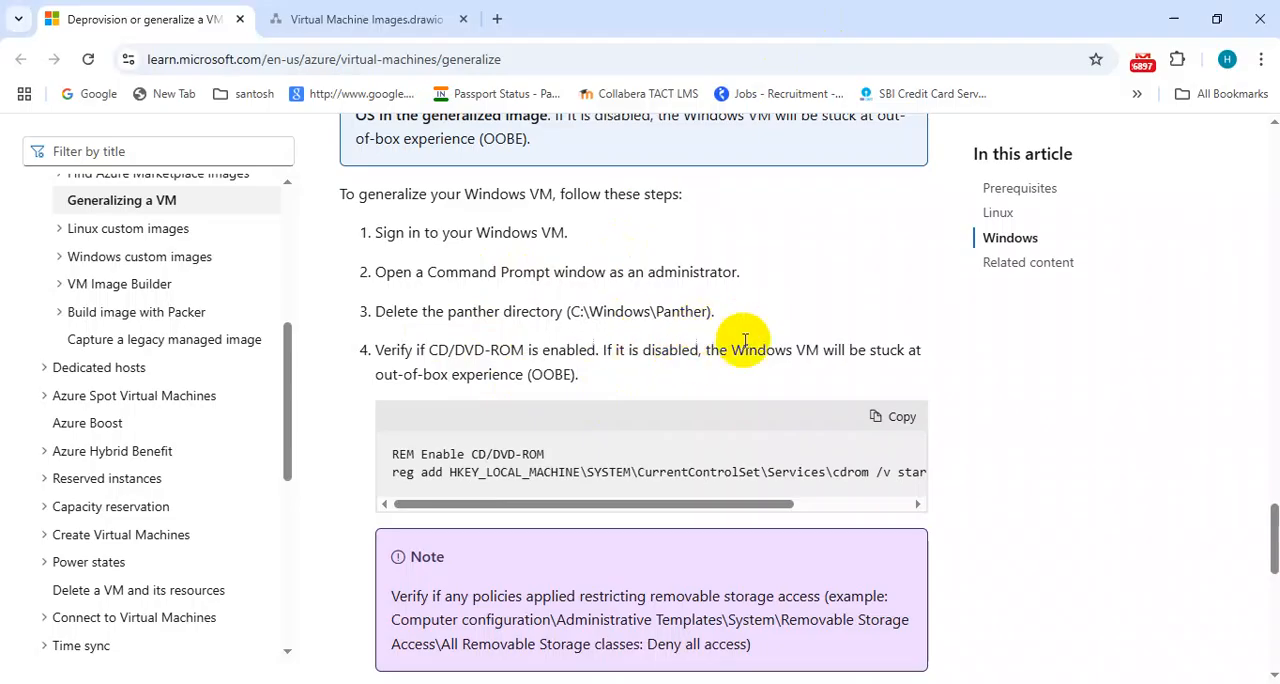
Switch to the VM's Remote Desktop session and open the C:\Windows folder in File Explorer
left_click(814, 680)
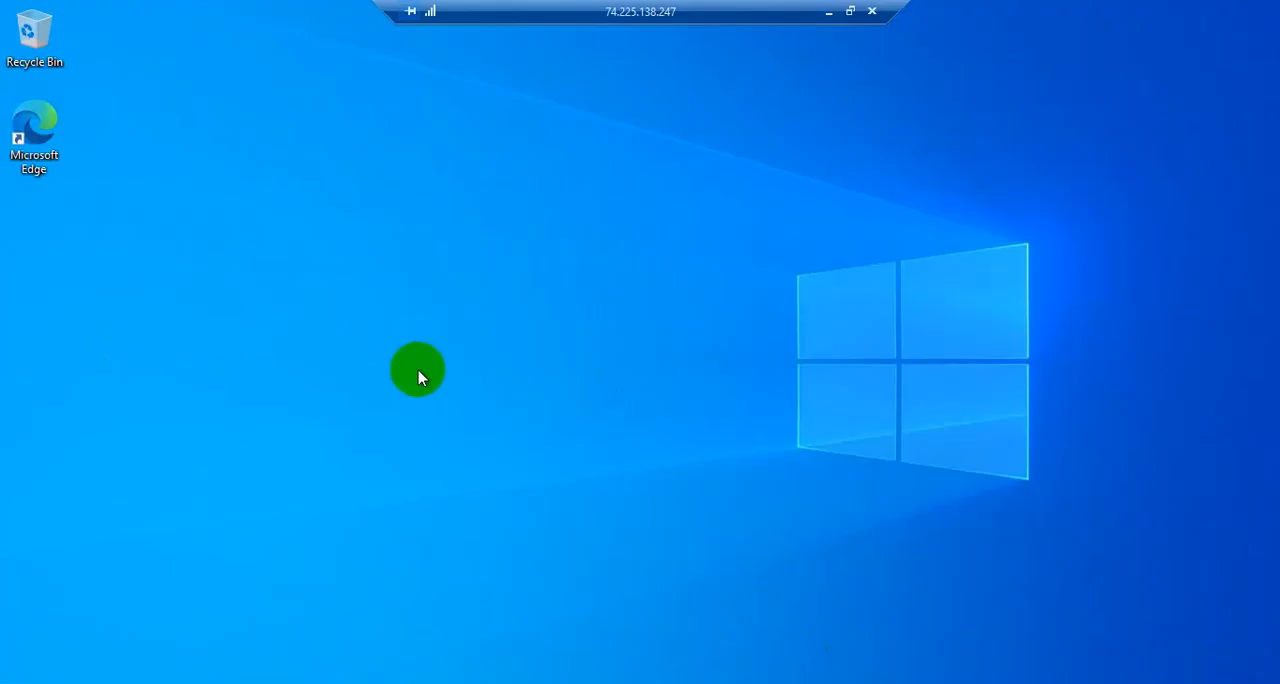
key("super+e")
left_click(172, 309)
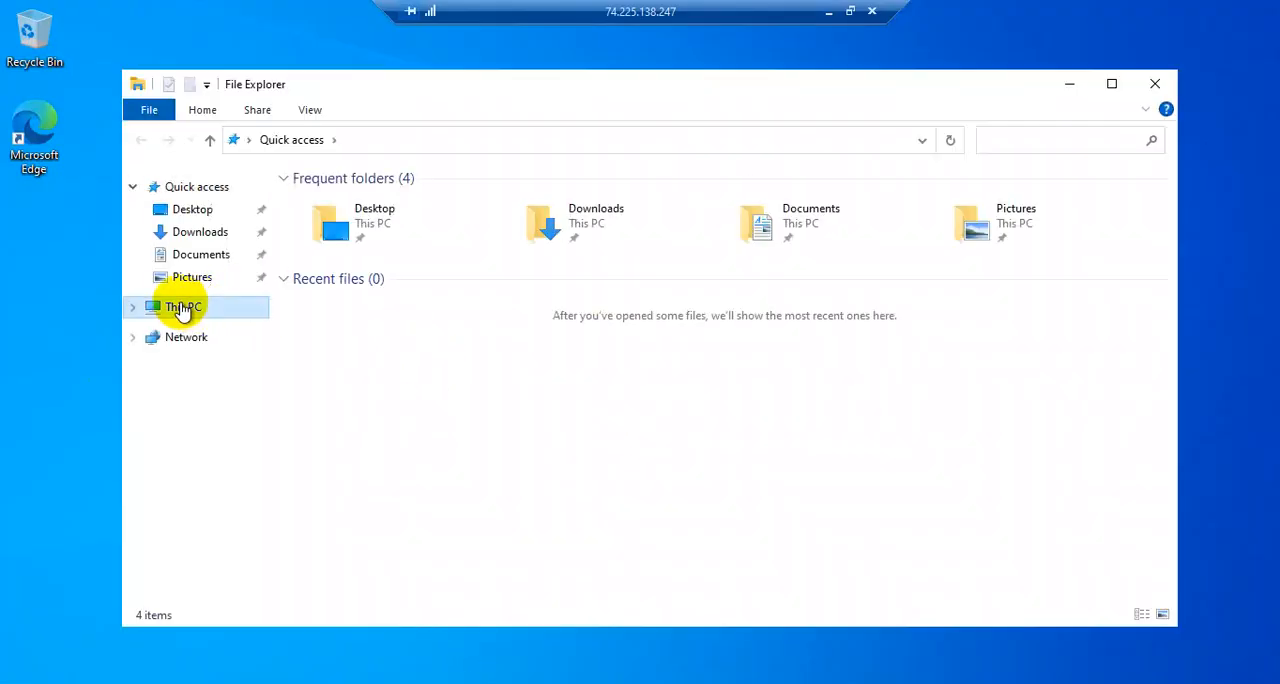
double_click(408, 400)
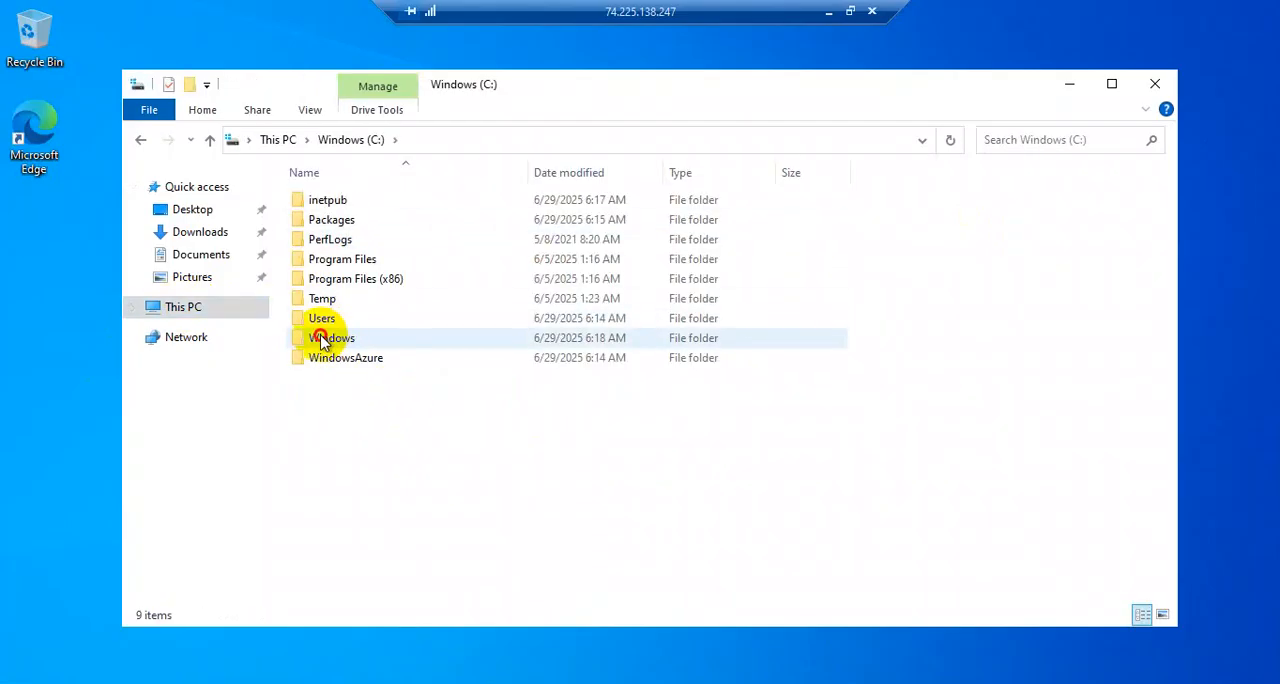
double_click(322, 340)
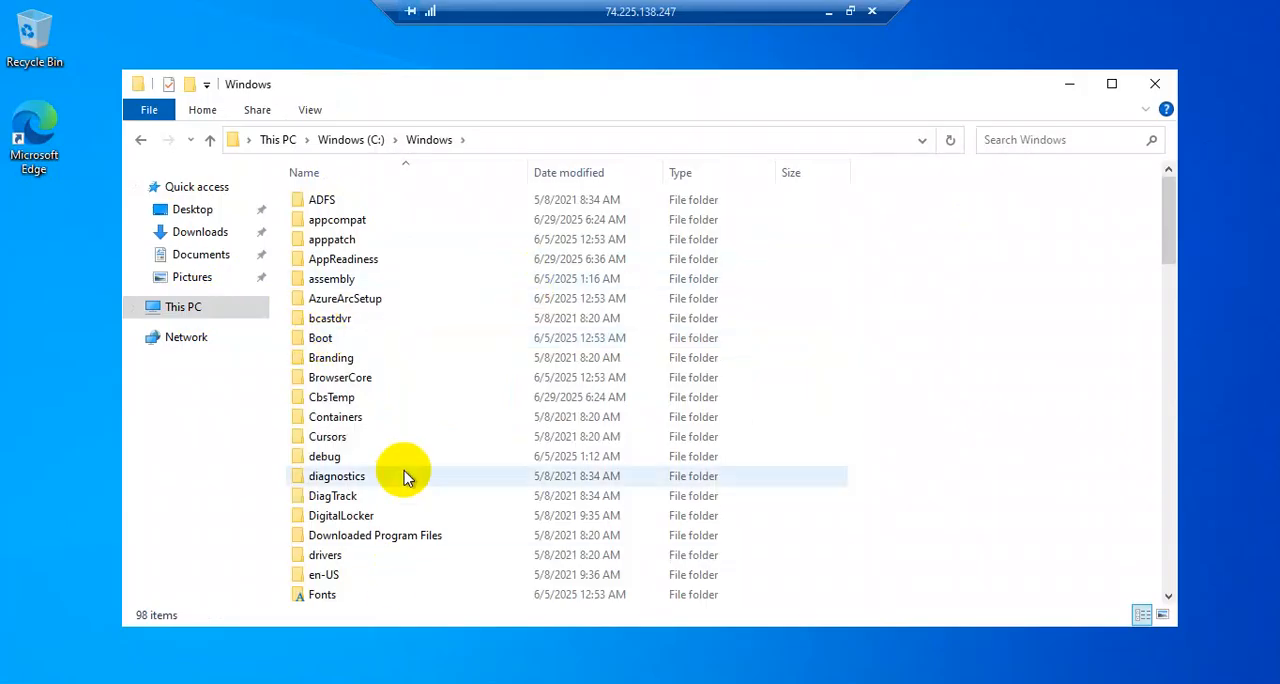
Permanently delete the Panther folder from C:\Windows and minimize File Explorer
scroll(407, 477, "down", 2)
scroll(405, 477, "down", 3)
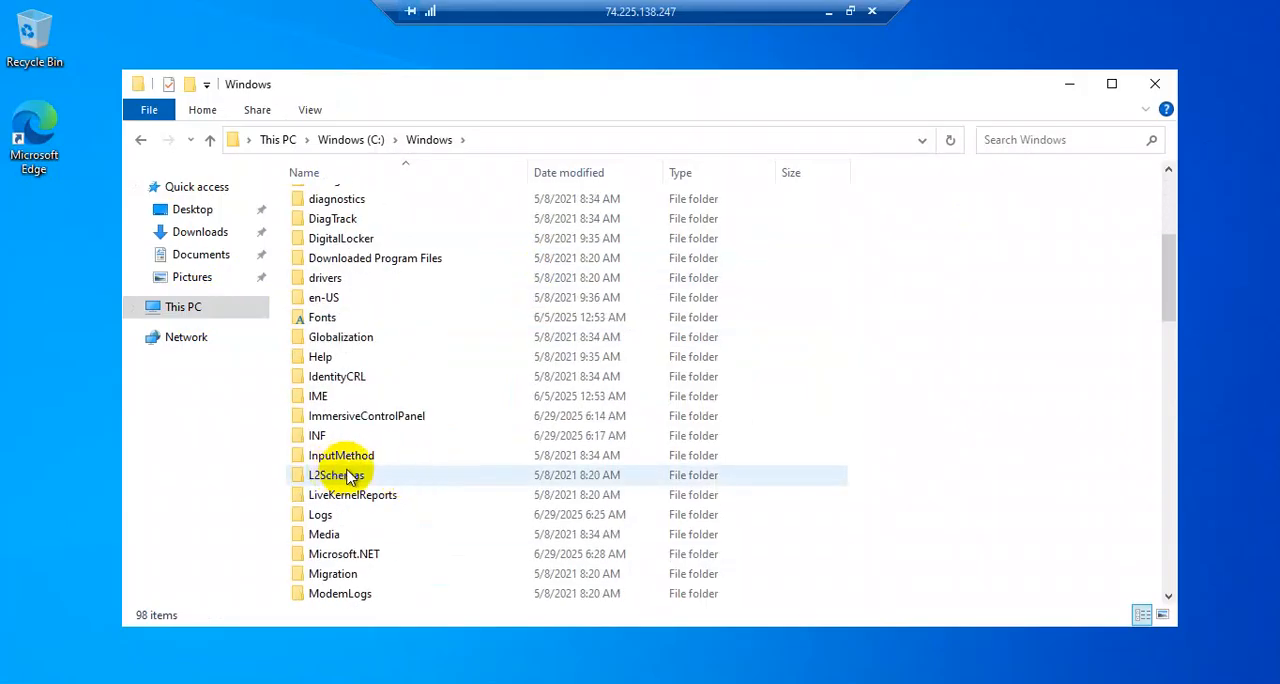
left_click(400, 479)
scroll(400, 485, "down", 8)
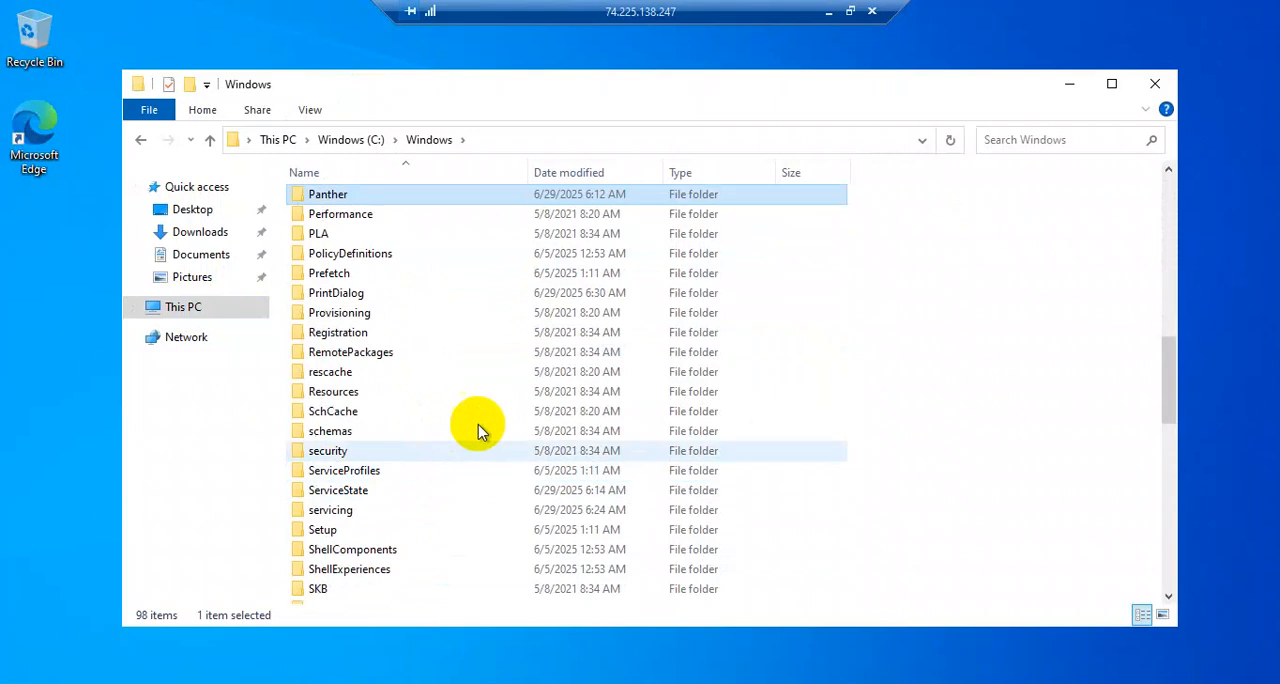
left_click(325, 197)
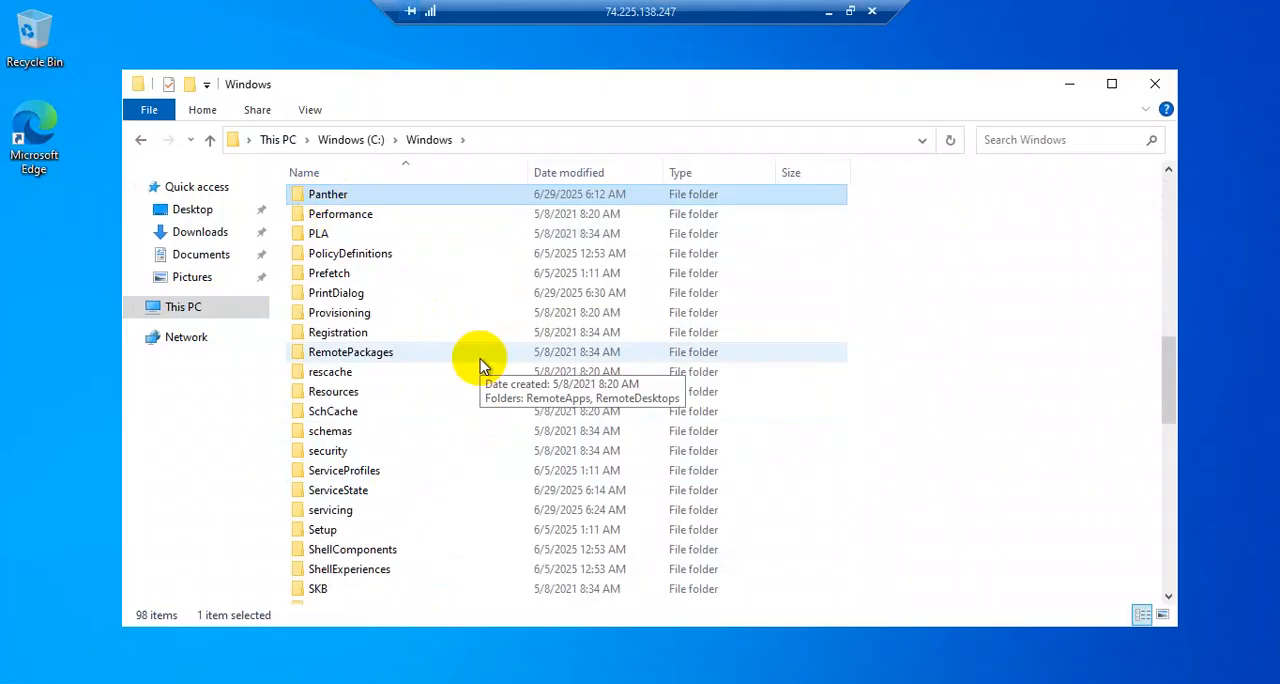
key("shift+Delete")
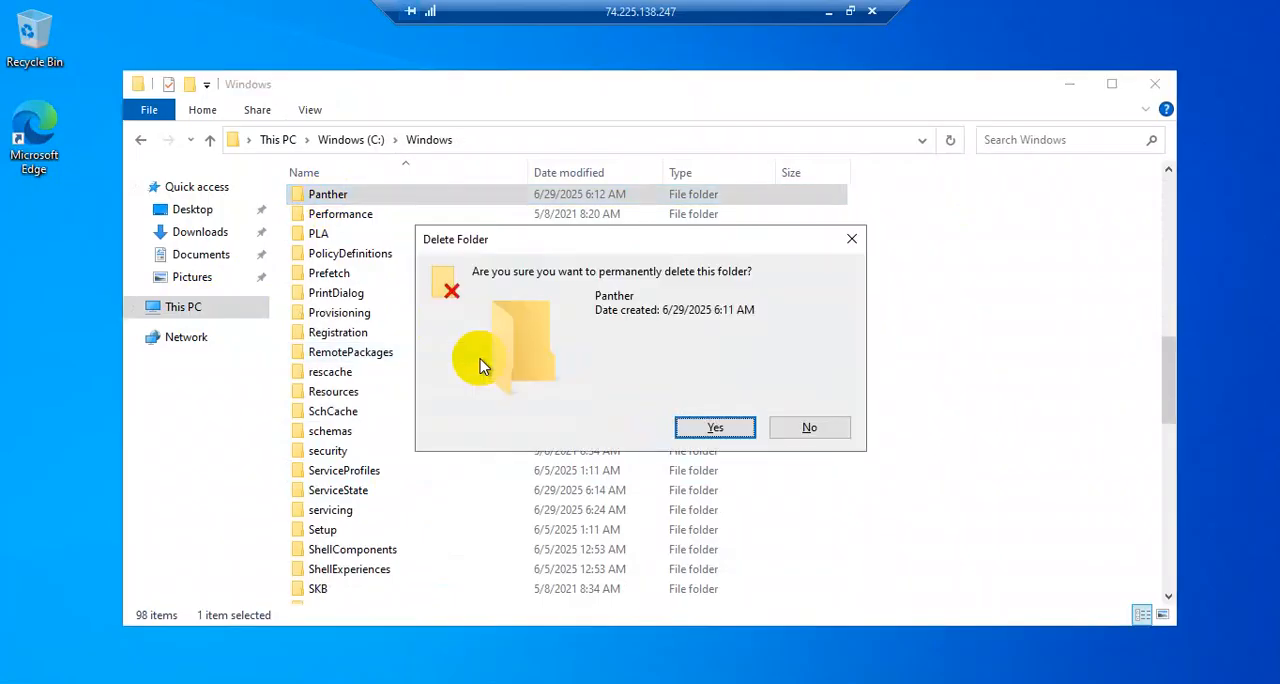
left_click(712, 429)
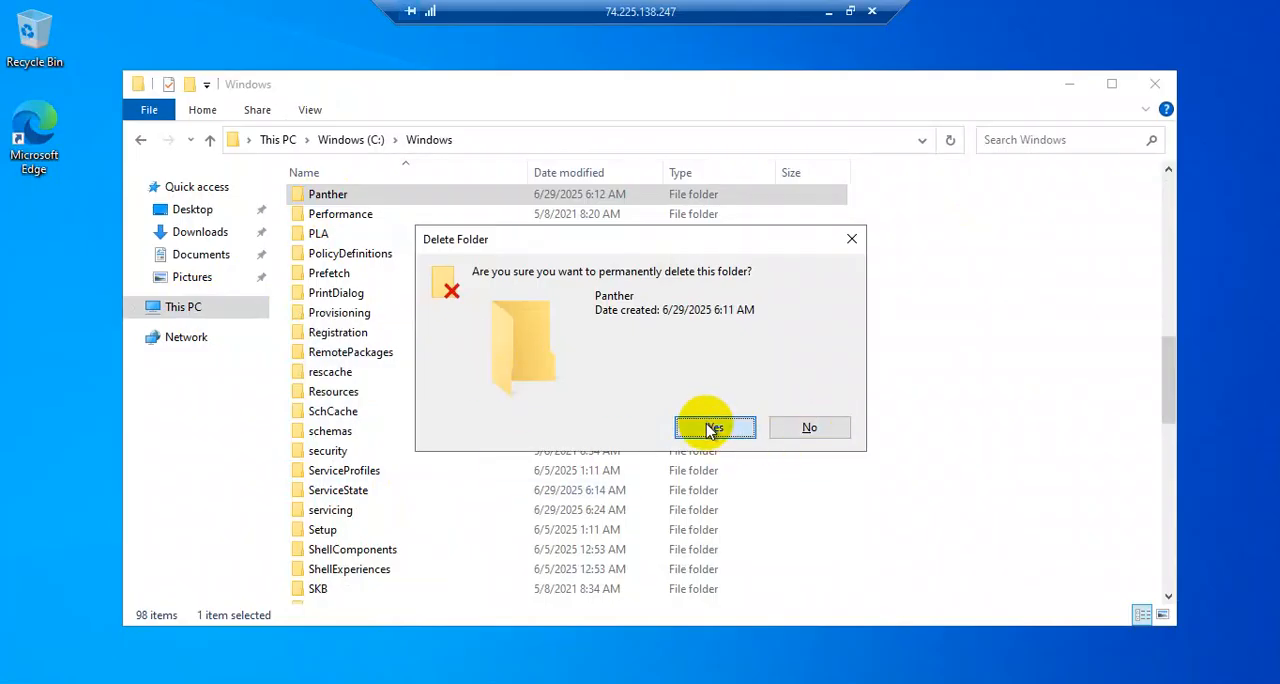
left_click(1068, 84)
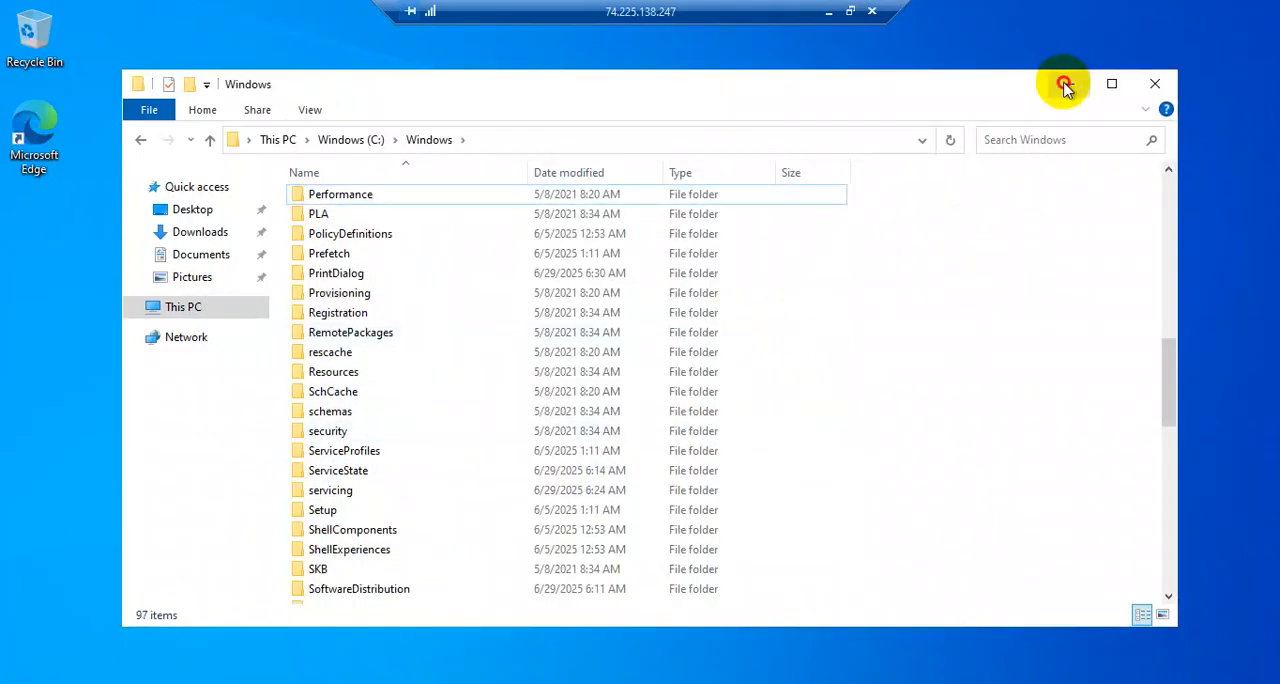
Return to the Microsoft Learn article and read the full registry command for enabling CD/DVD-ROM
left_click(820, 20)
scroll(780, 420, "down", 1)
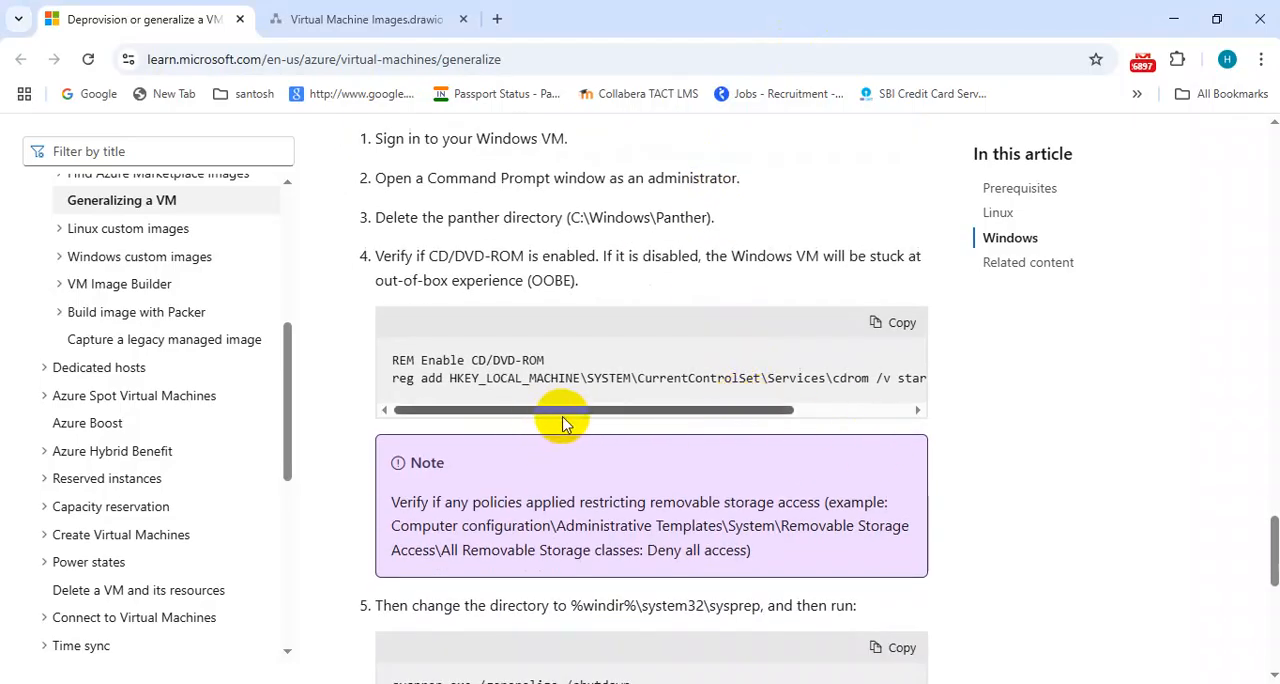
left_click_drag(545, 416, 497, 410)
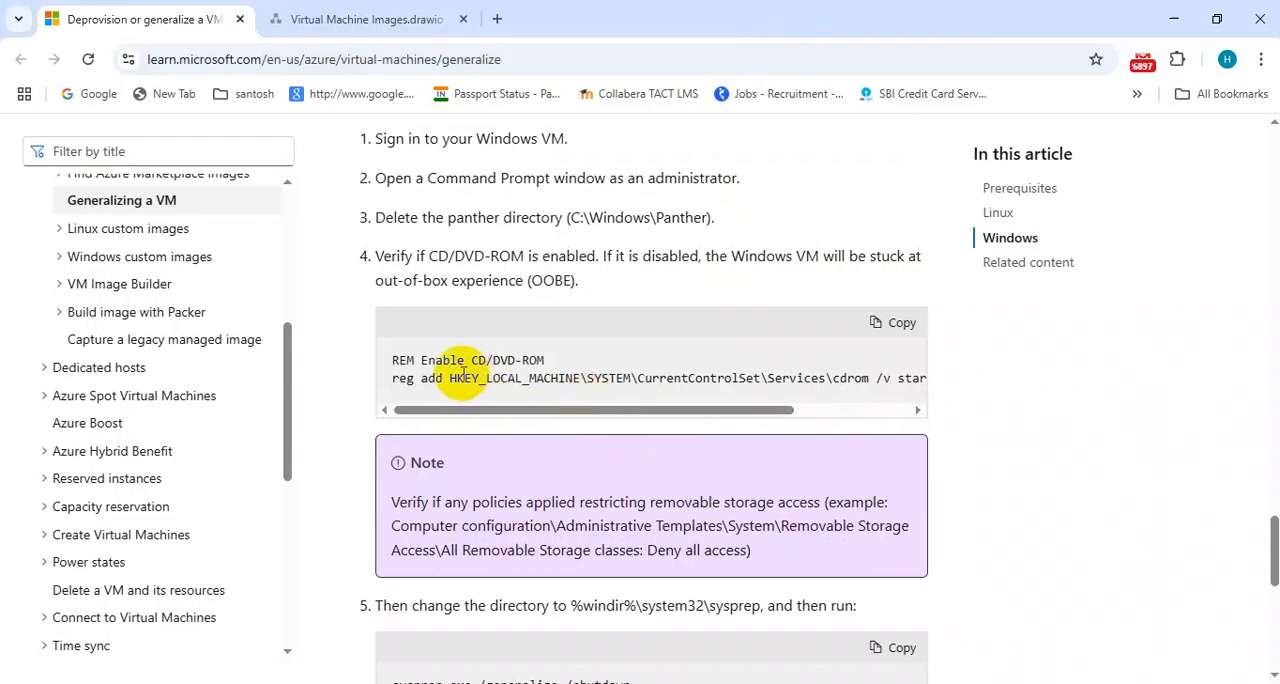
left_click_drag(582, 416, 706, 418)
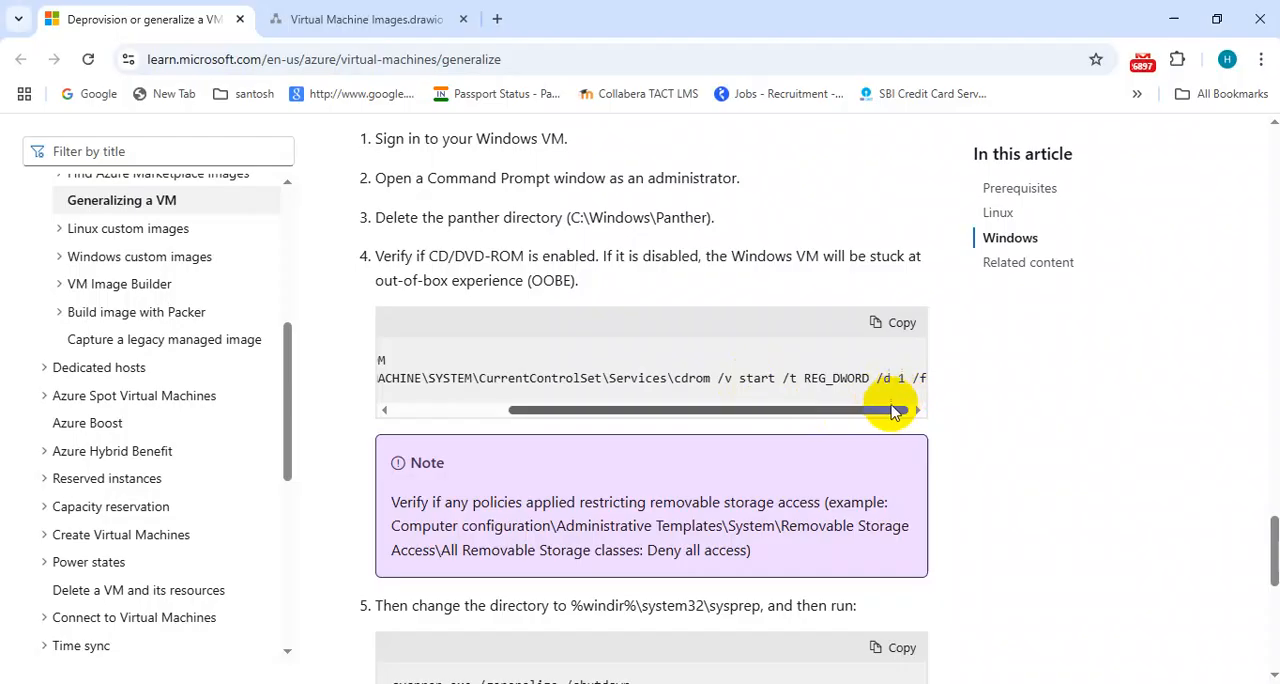
left_click_drag(852, 418, 686, 420)
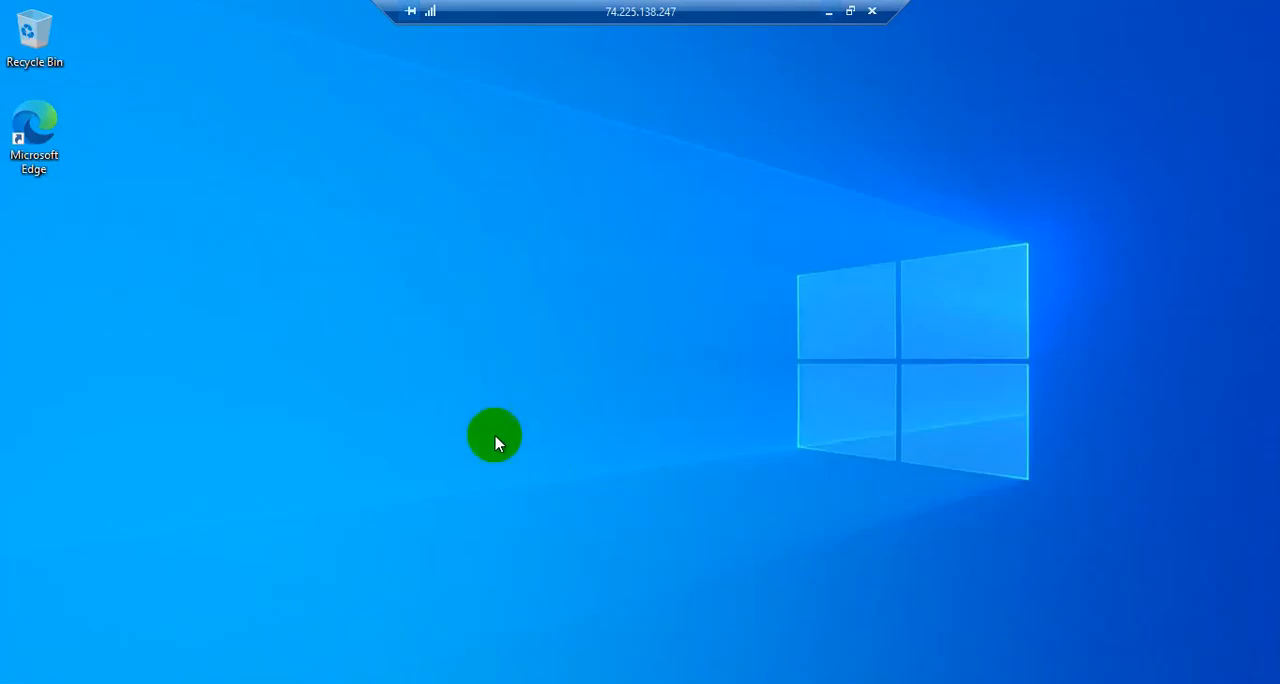
Launch Registry Editor on the remote VM and expand the HKEY_LOCAL_MACHINE hive
left_click(148, 680)
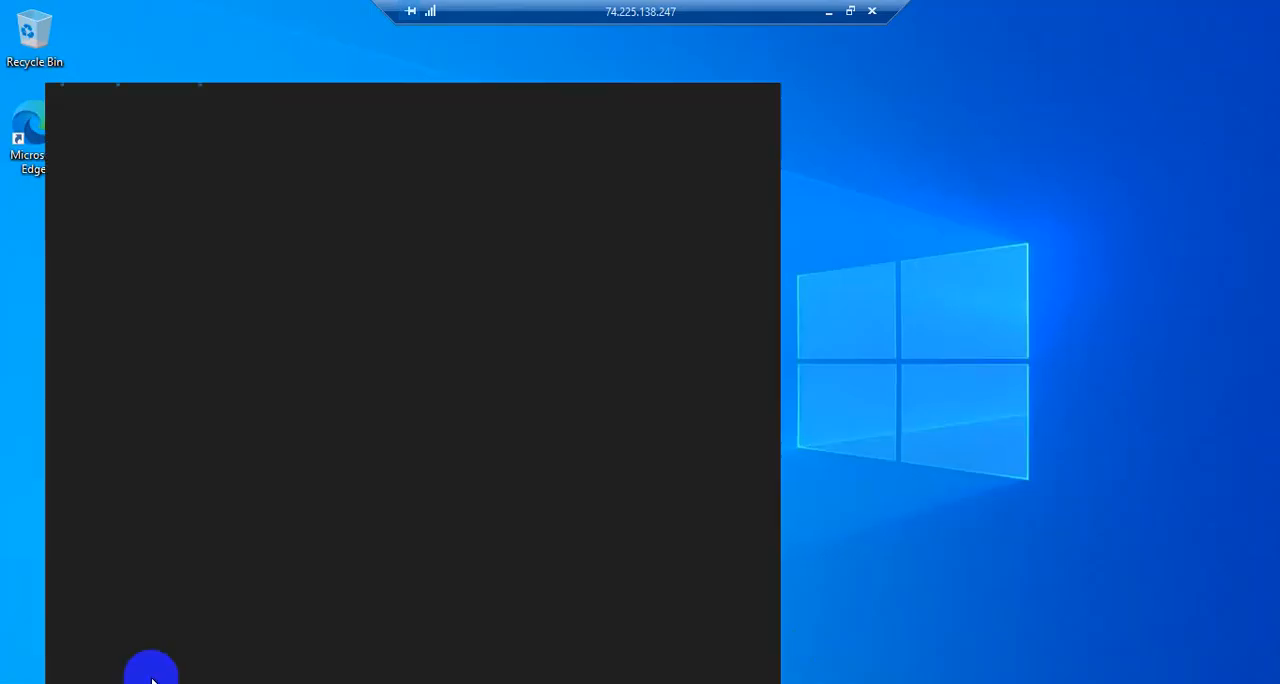
type("rege")
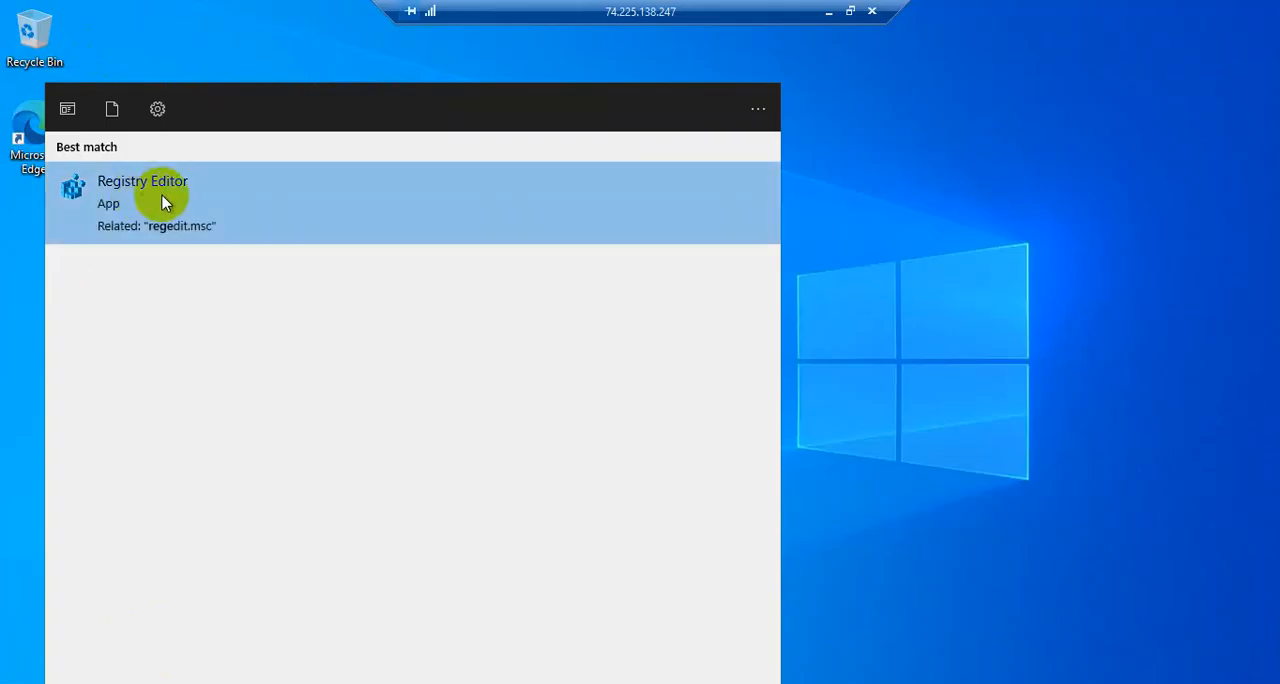
left_click(160, 206)
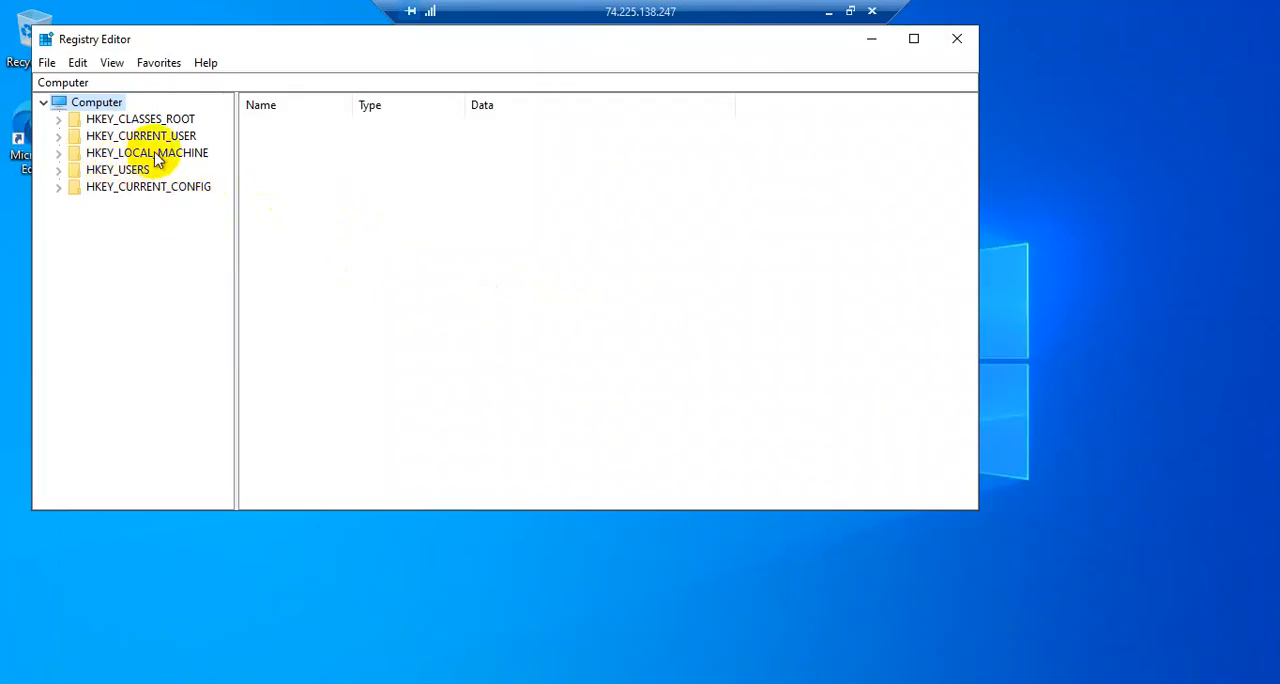
left_click(58, 154)
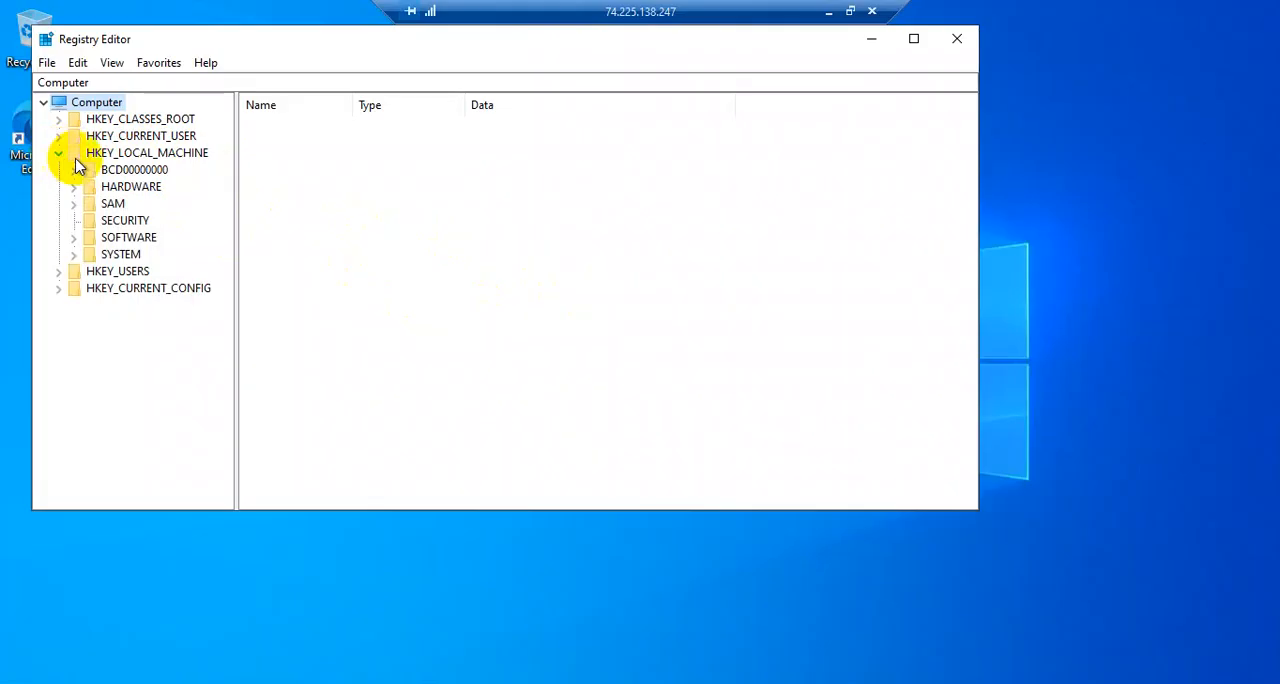
Check the registry path in the Microsoft Learn article, expand SYSTEM\CurrentControlSet\Services in the VM's Registry Editor, and widen the key tree
left_click(828, 12)
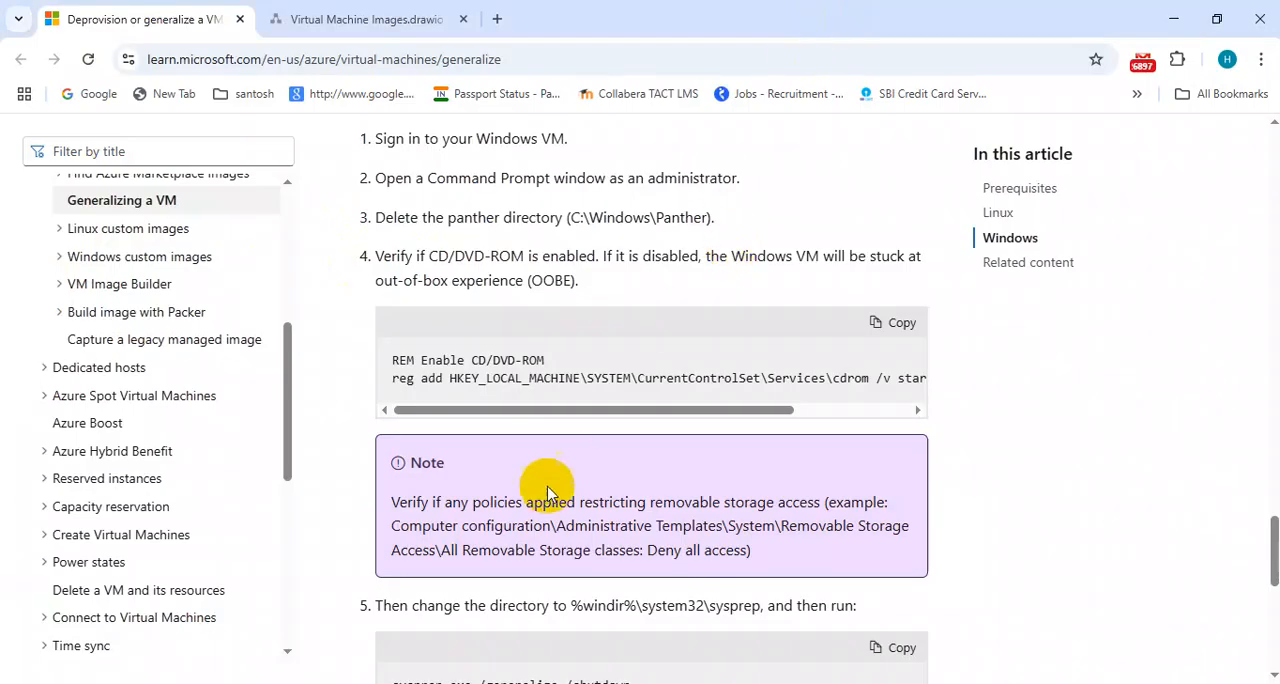
left_click_drag(634, 411, 655, 411)
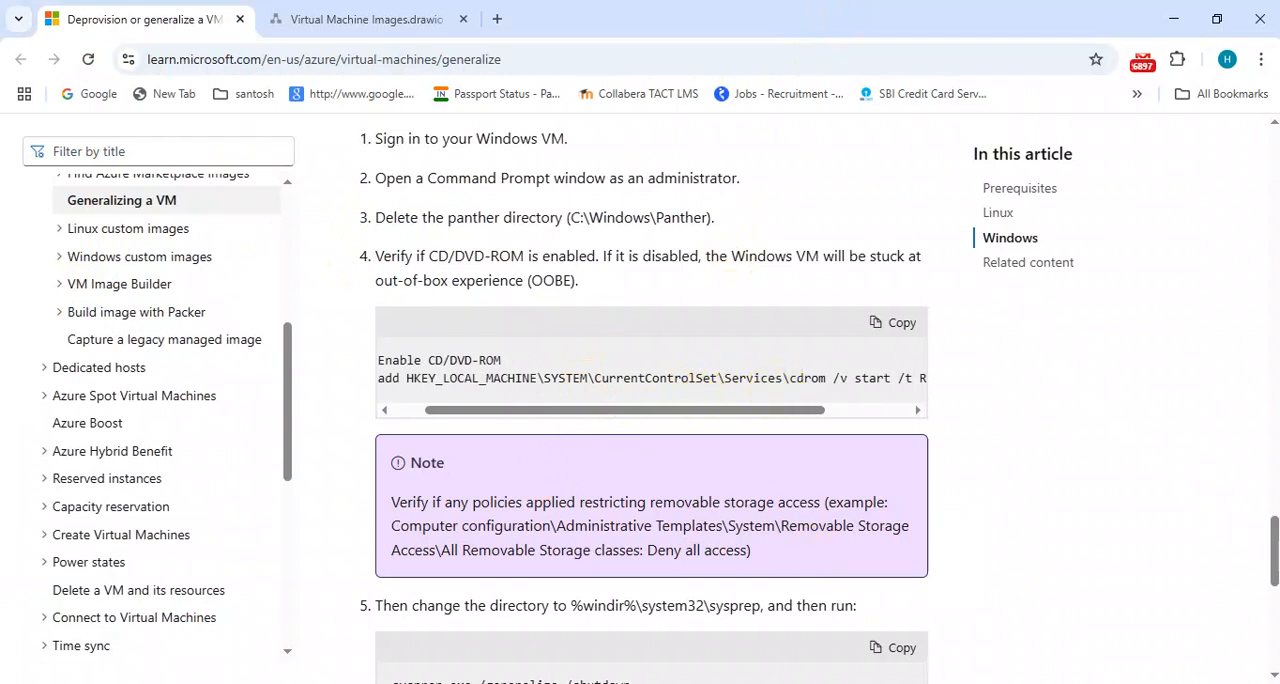
key("alt+Tab")
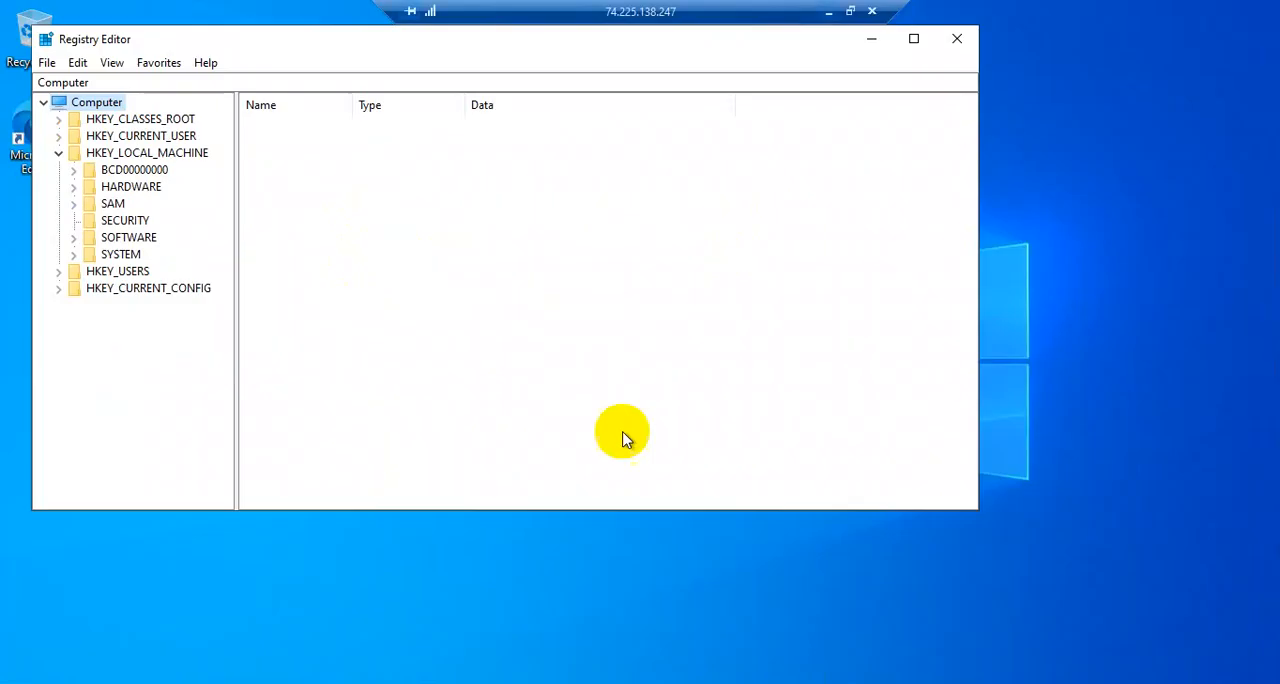
left_click(74, 256)
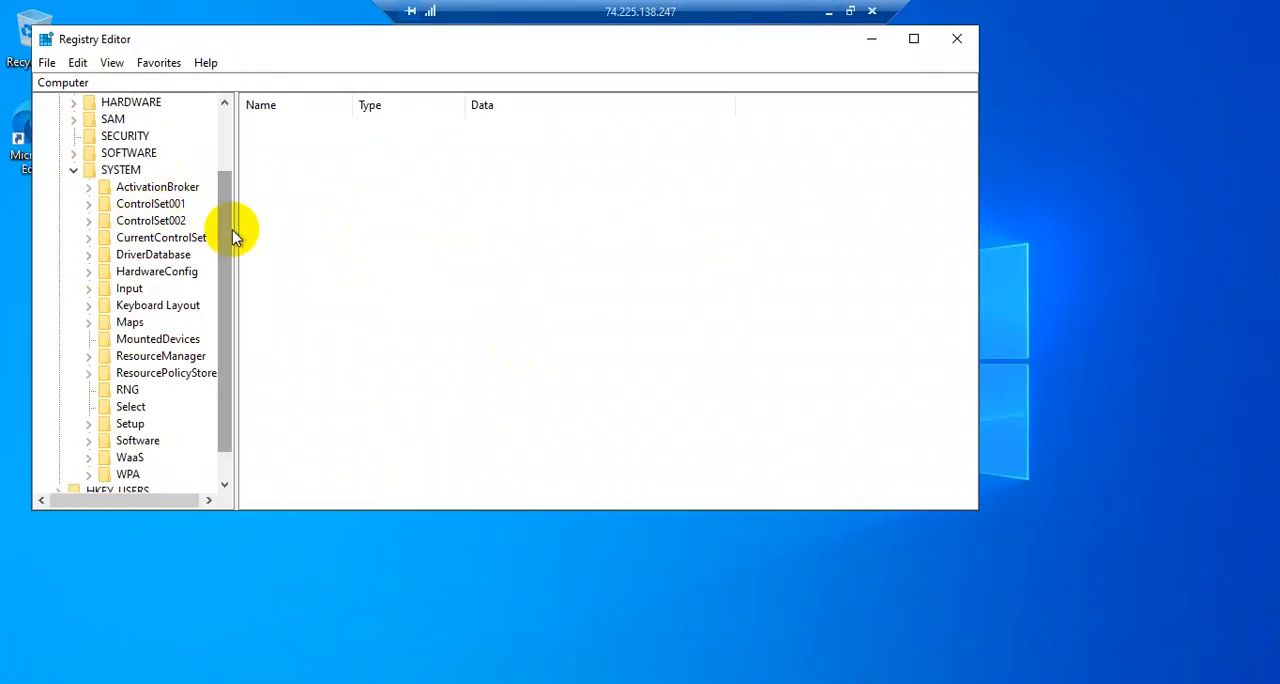
left_click(88, 240)
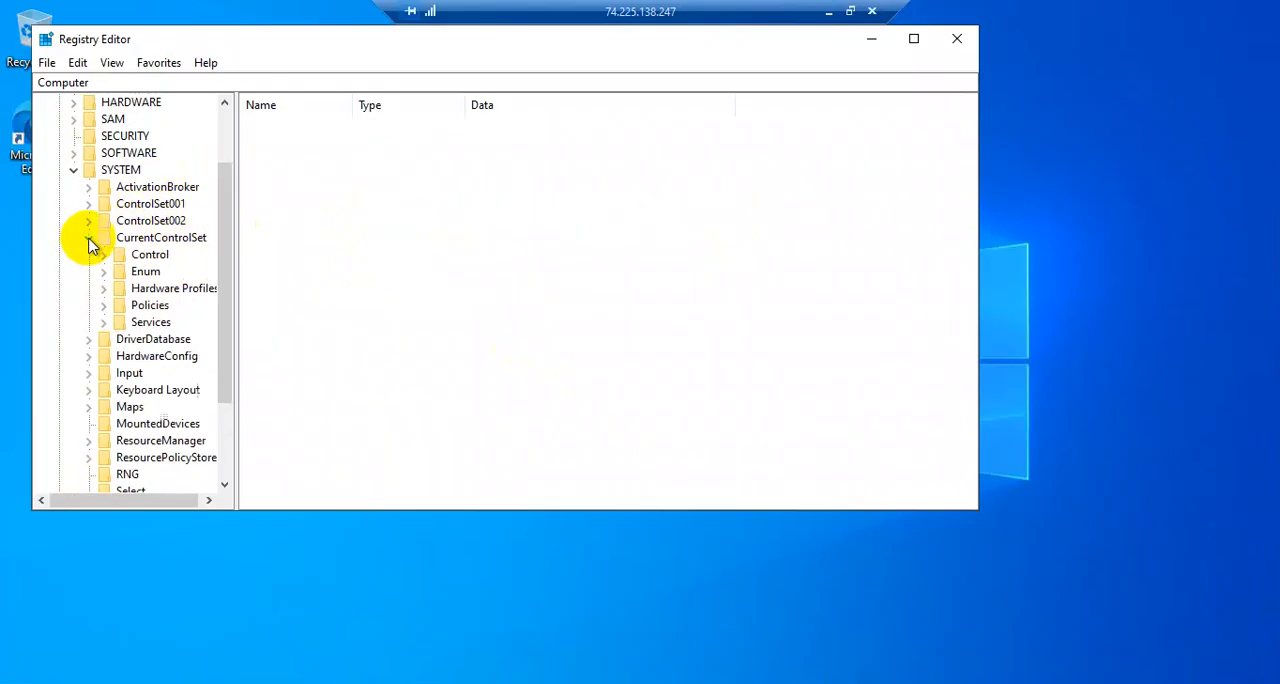
left_click(104, 322)
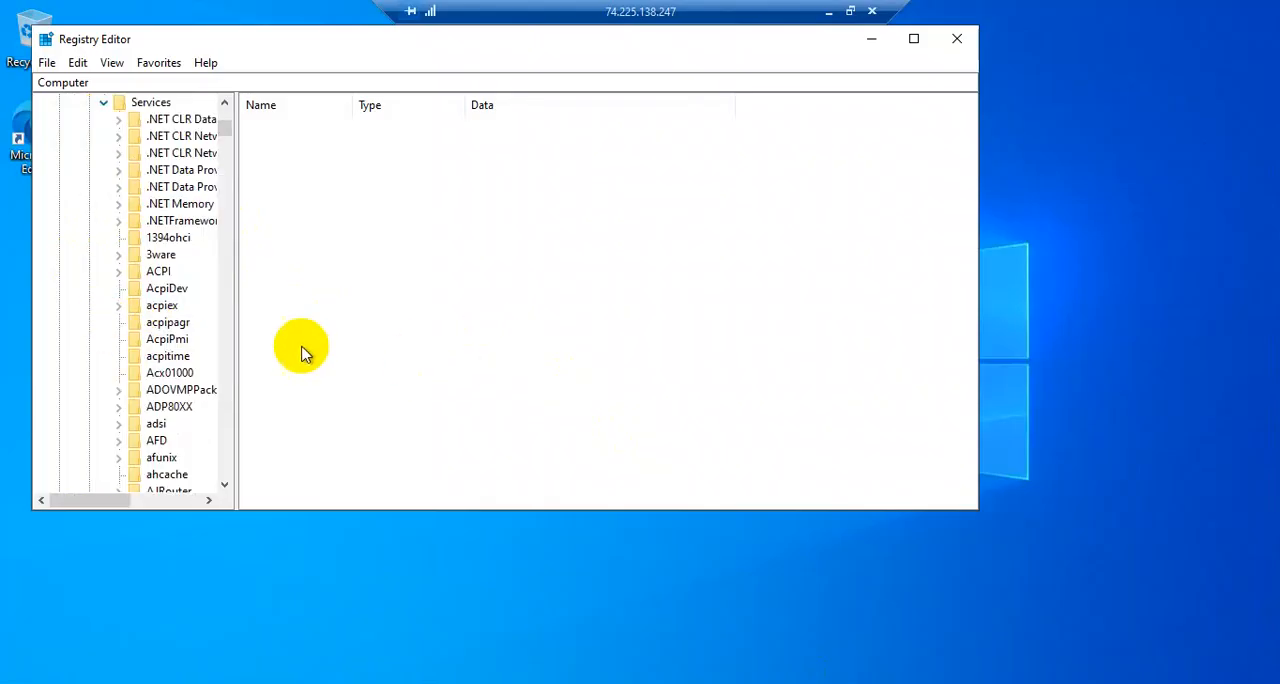
left_click_drag(235, 272, 352, 282)
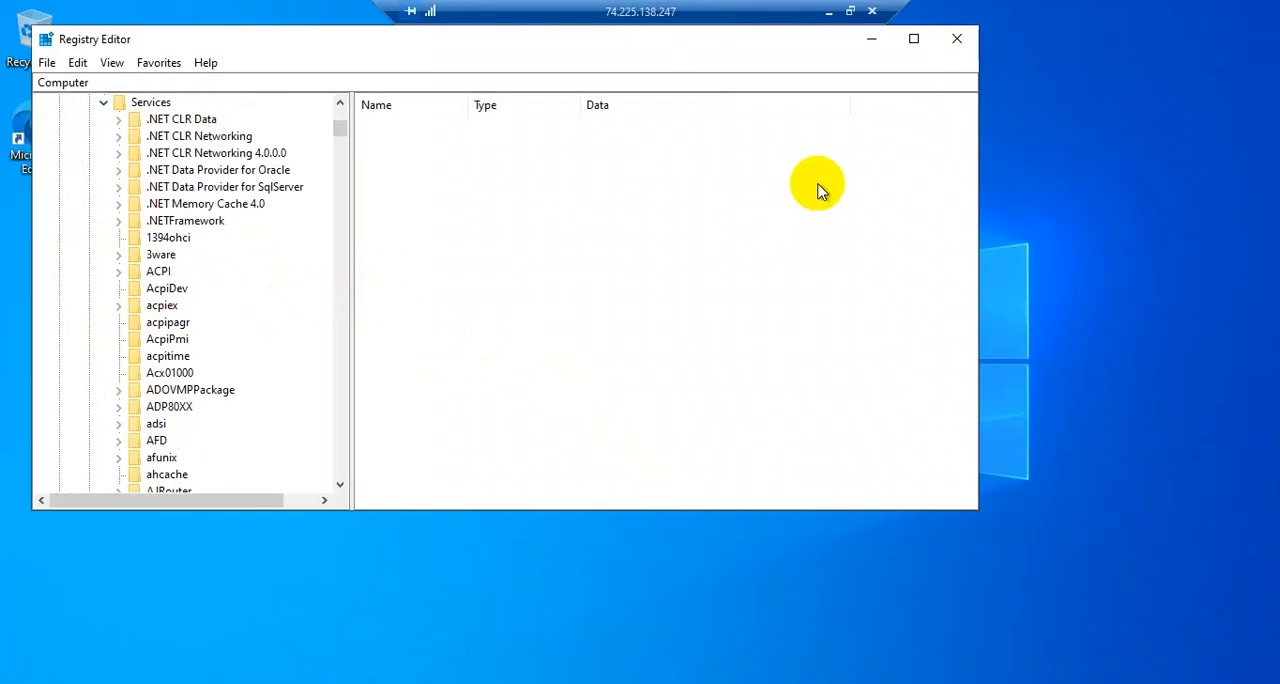
Check the rest of the article's registry command, and open the cdrom key under Services in the VM's Registry Editor
left_click(828, 12)
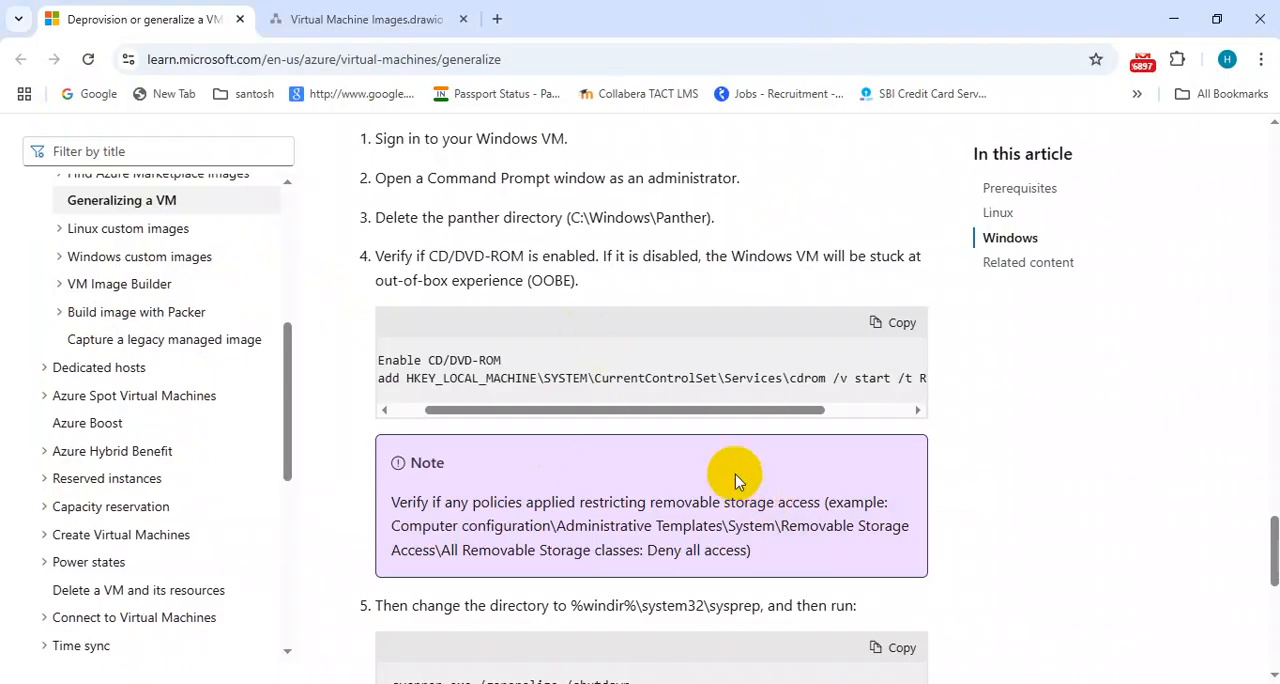
left_click(750, 418)
left_click_drag(750, 418, 823, 420)
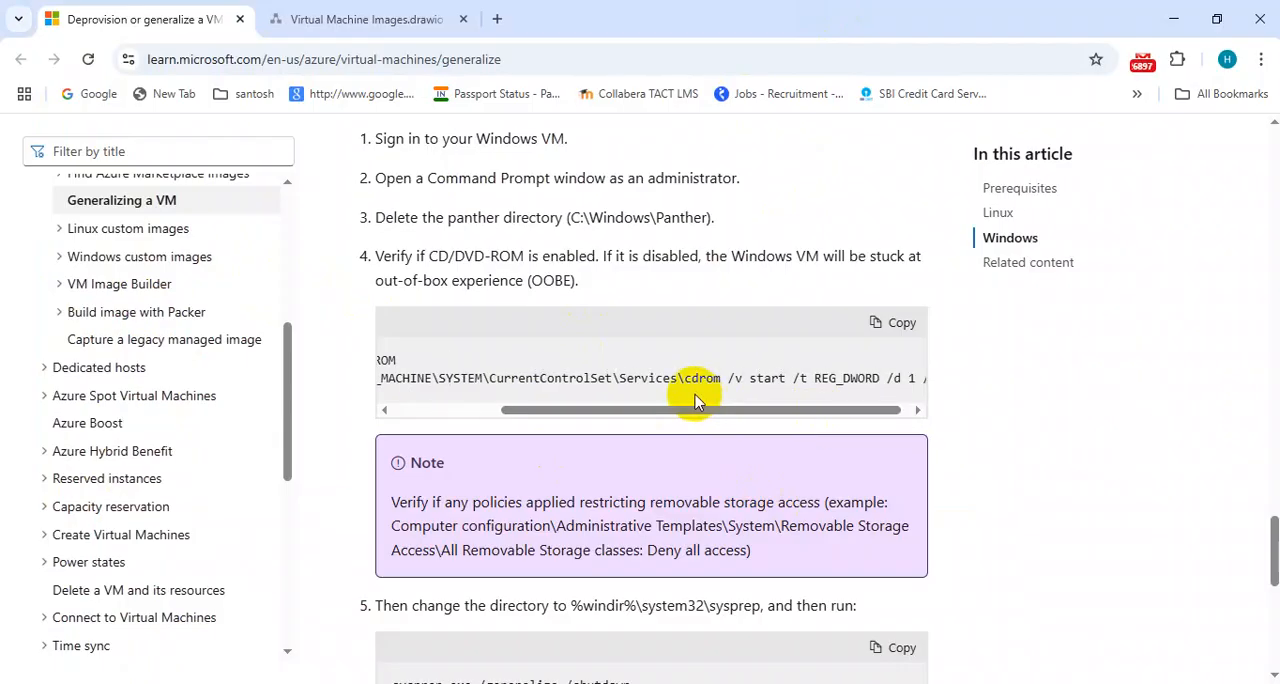
left_click(884, 683)
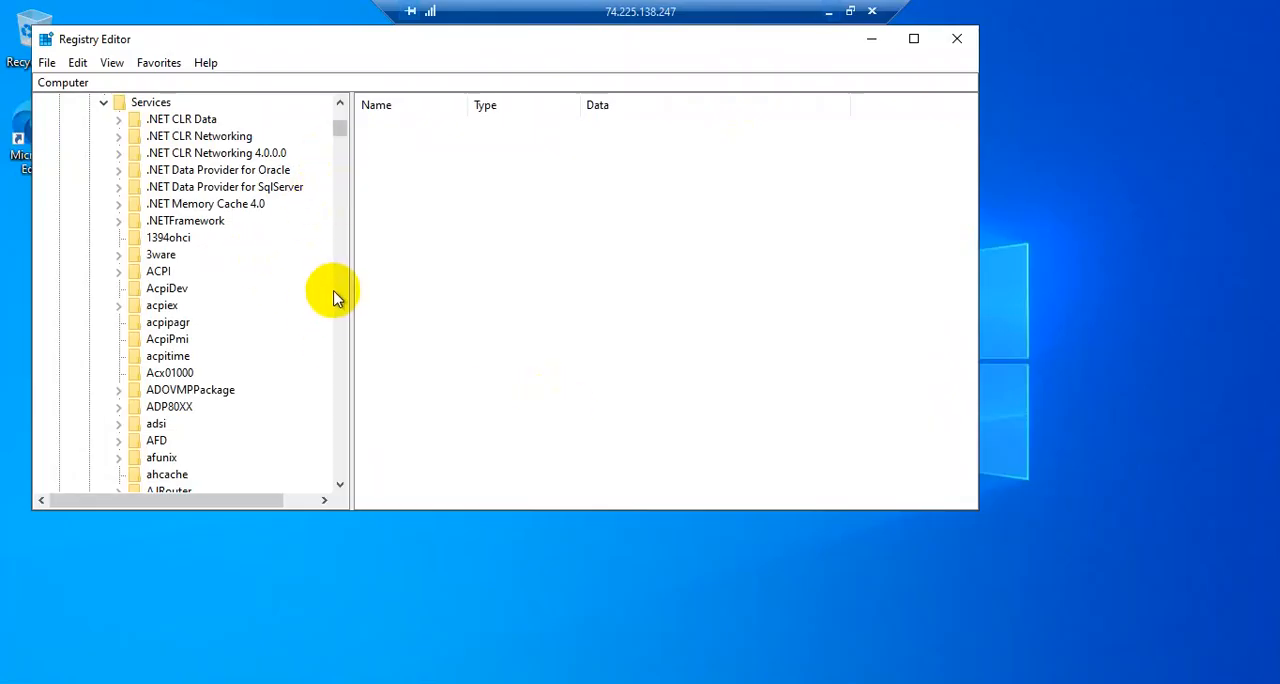
left_click(339, 485)
left_click_drag(341, 136, 341, 170)
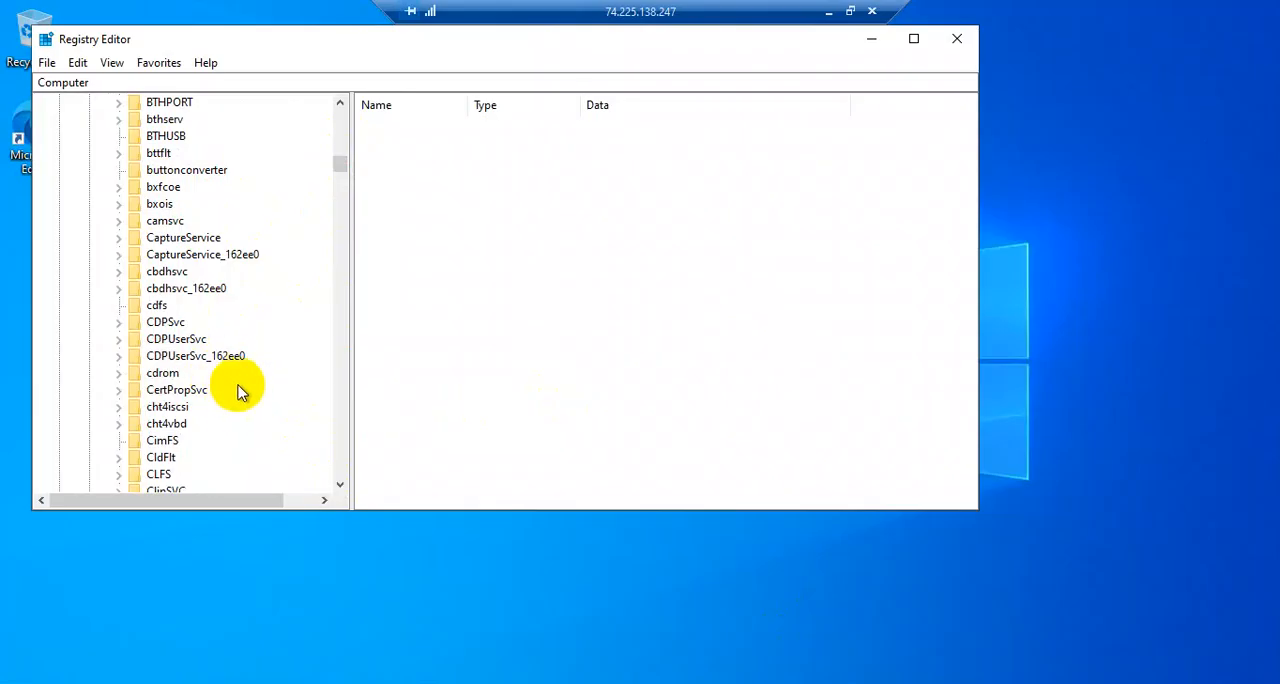
left_click(119, 376)
left_click(168, 376)
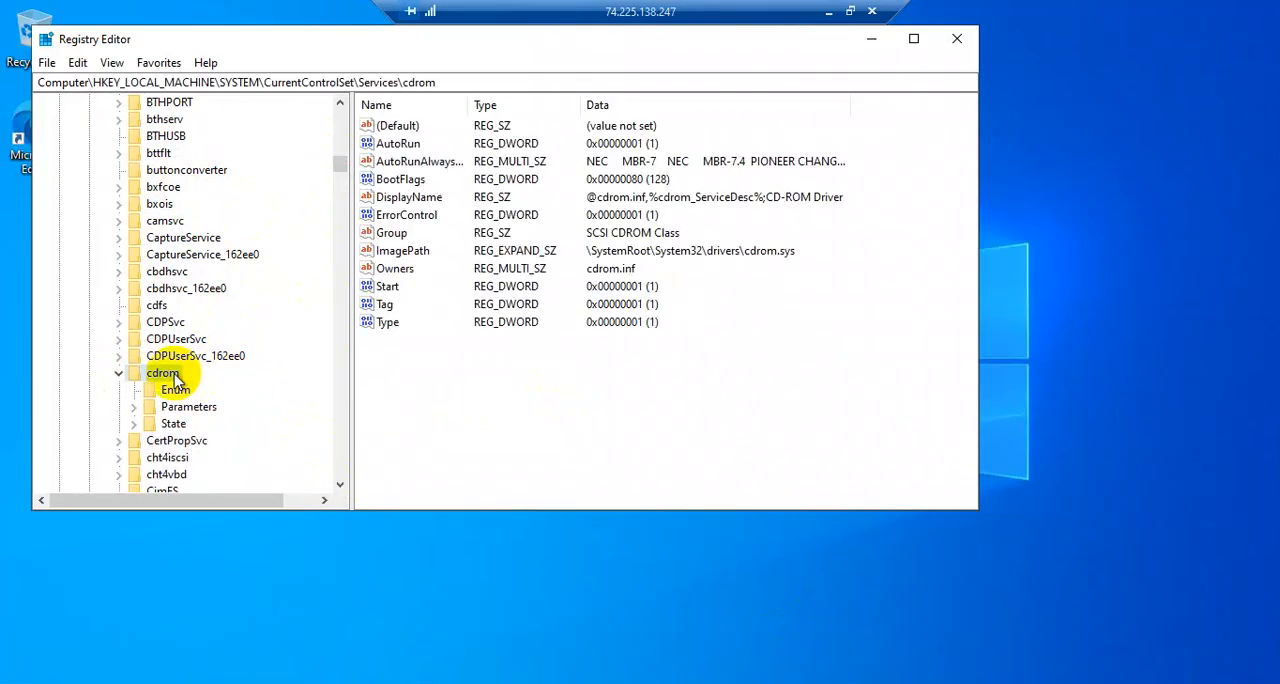
Inspect the data of the cdrom key's Start value, cancel the edit and minimize Registry Editor
double_click(388, 286)
type("1")
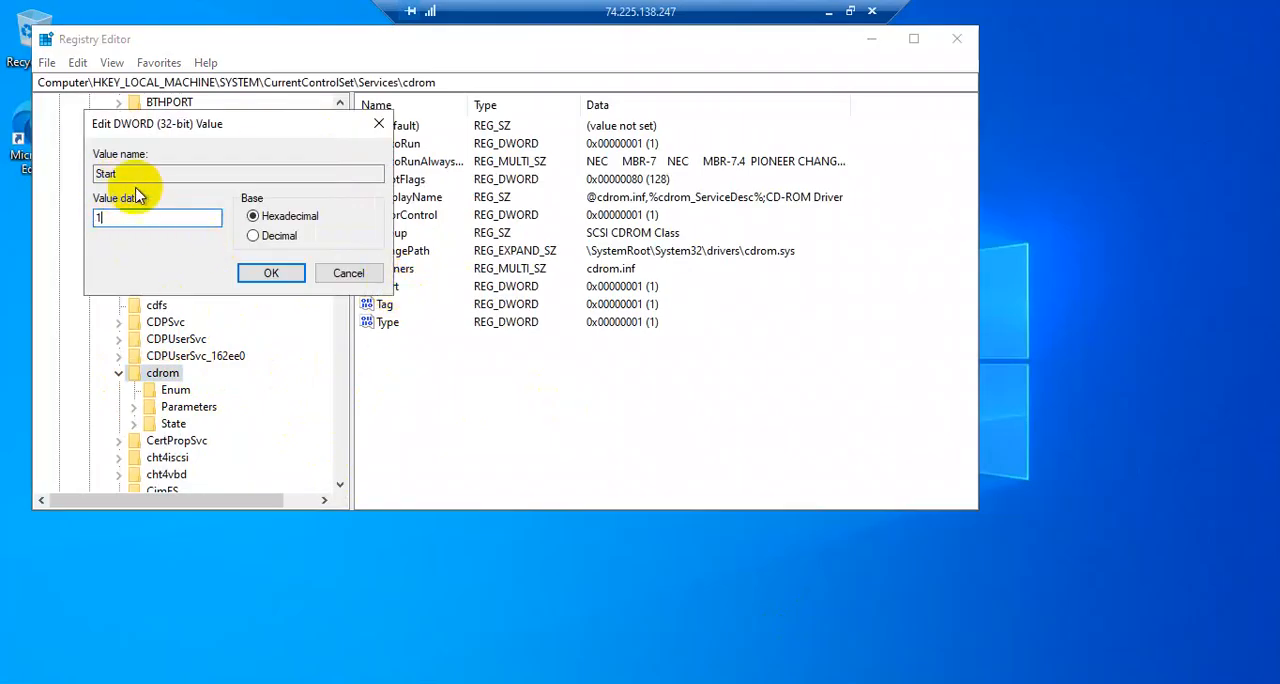
left_click(352, 280)
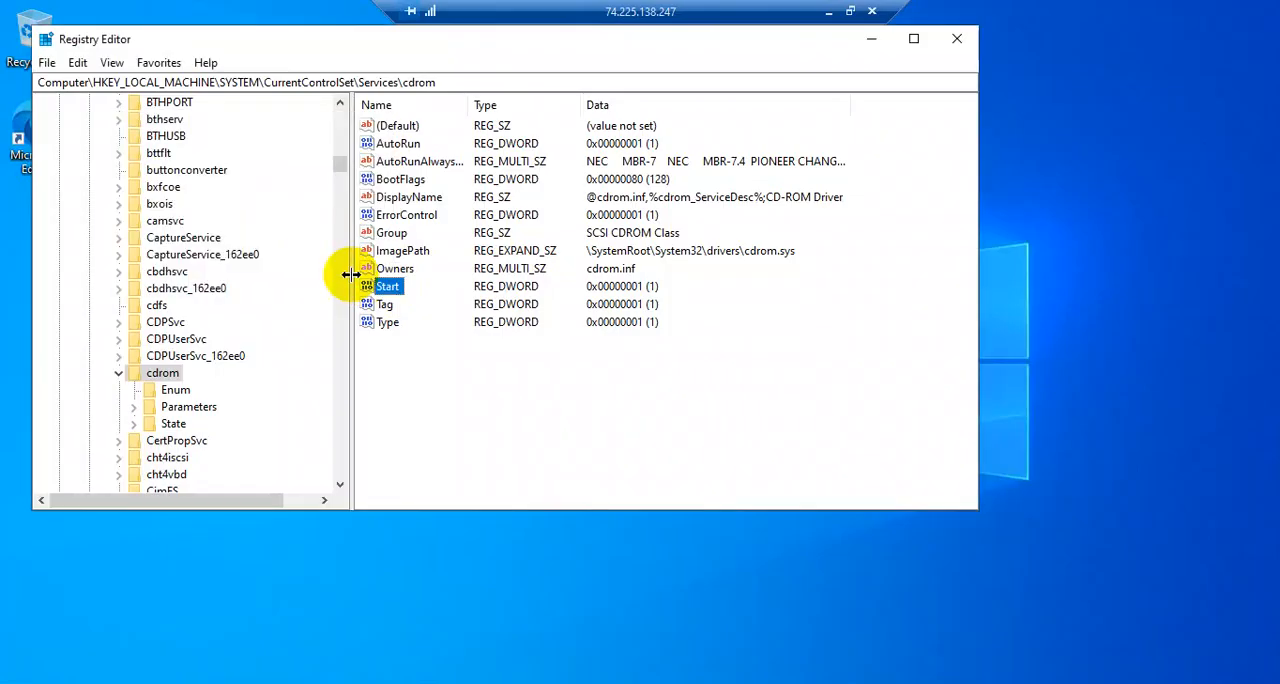
left_click(868, 44)
Return to the Microsoft Learn article and copy the %windir%\system32\sysprep directory path from step 5
left_click(828, 12)
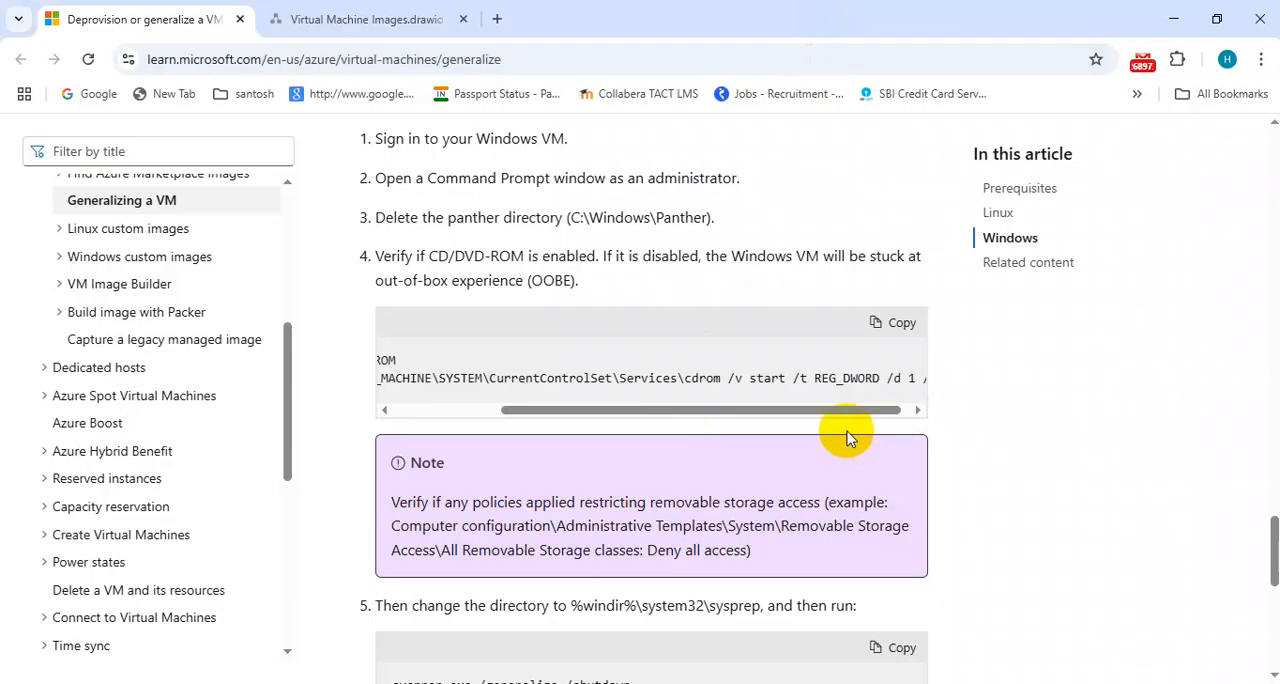
scroll(958, 424, "down", 2)
scroll(958, 424, "down", 3)
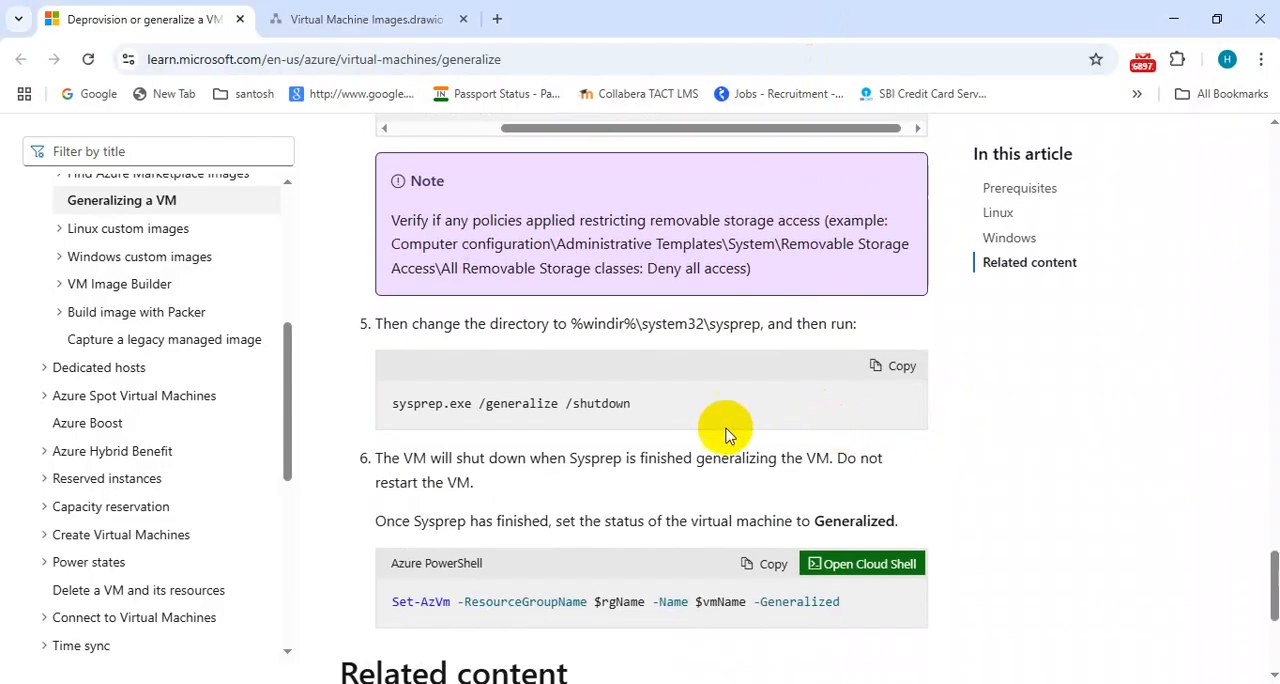
left_click_drag(638, 404, 380, 406)
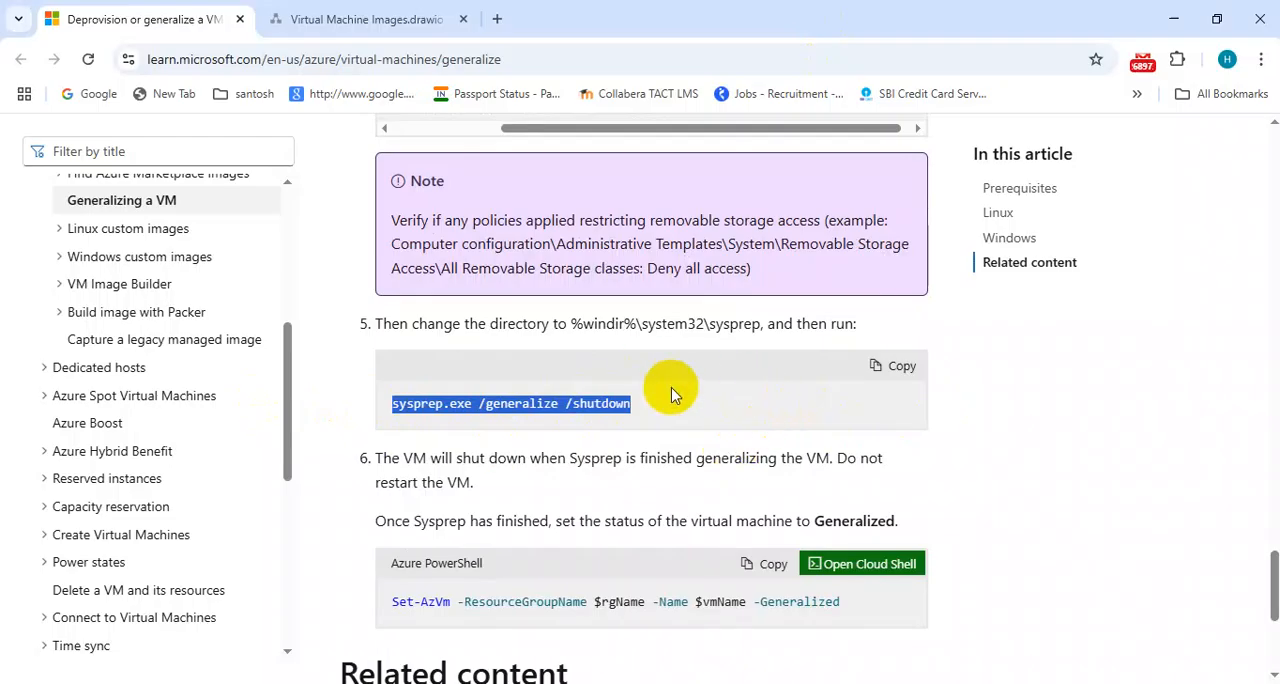
left_click(758, 324)
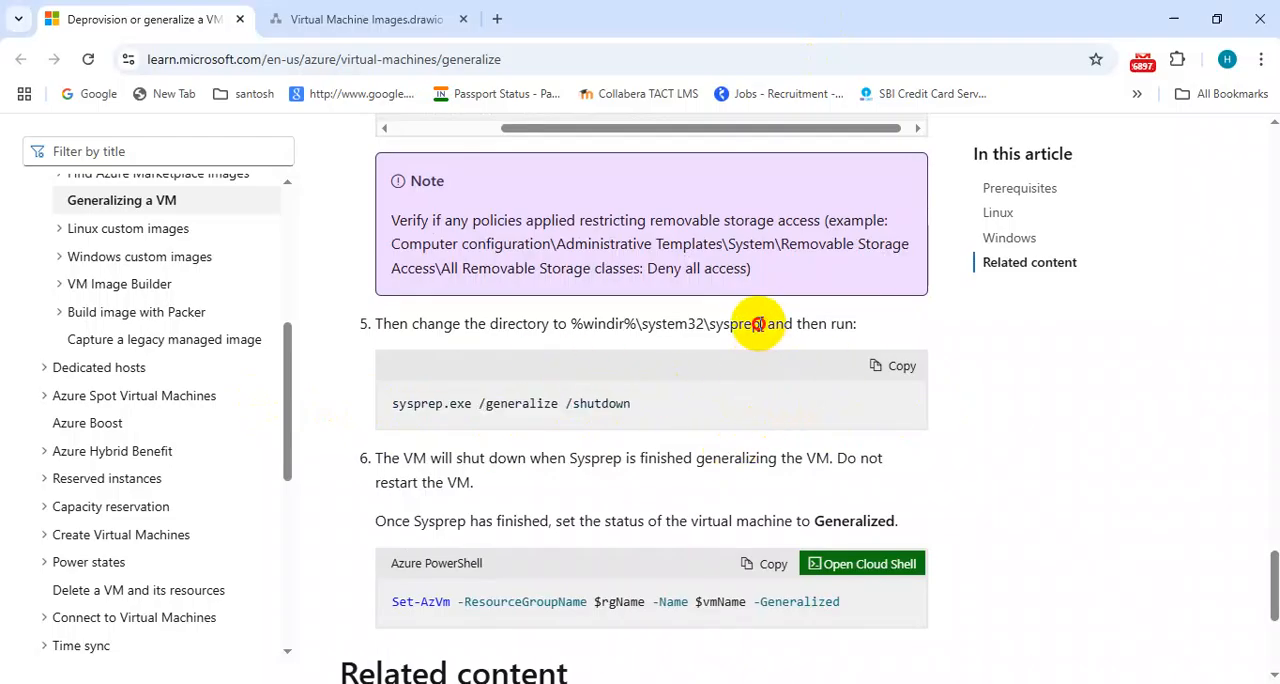
left_click_drag(750, 323, 569, 324)
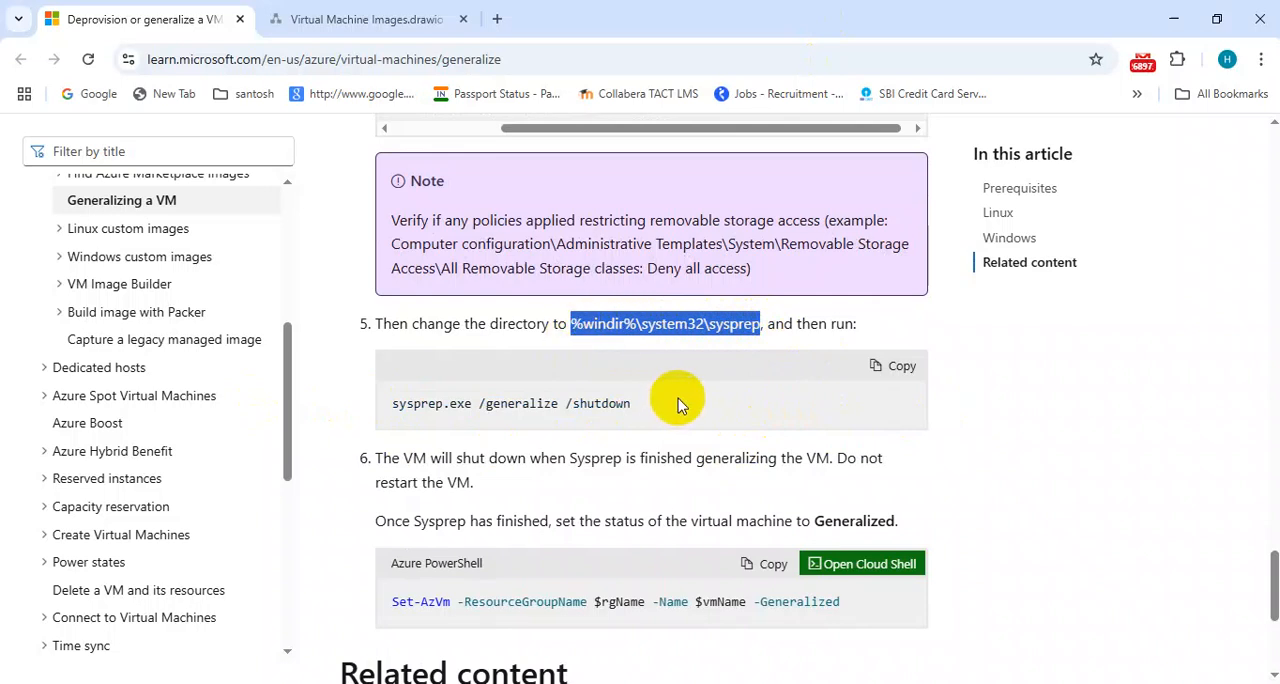
Launch Command Prompt as administrator on the remote VM and change the directory to %windir%\system32\sysprep
left_click(845, 683)
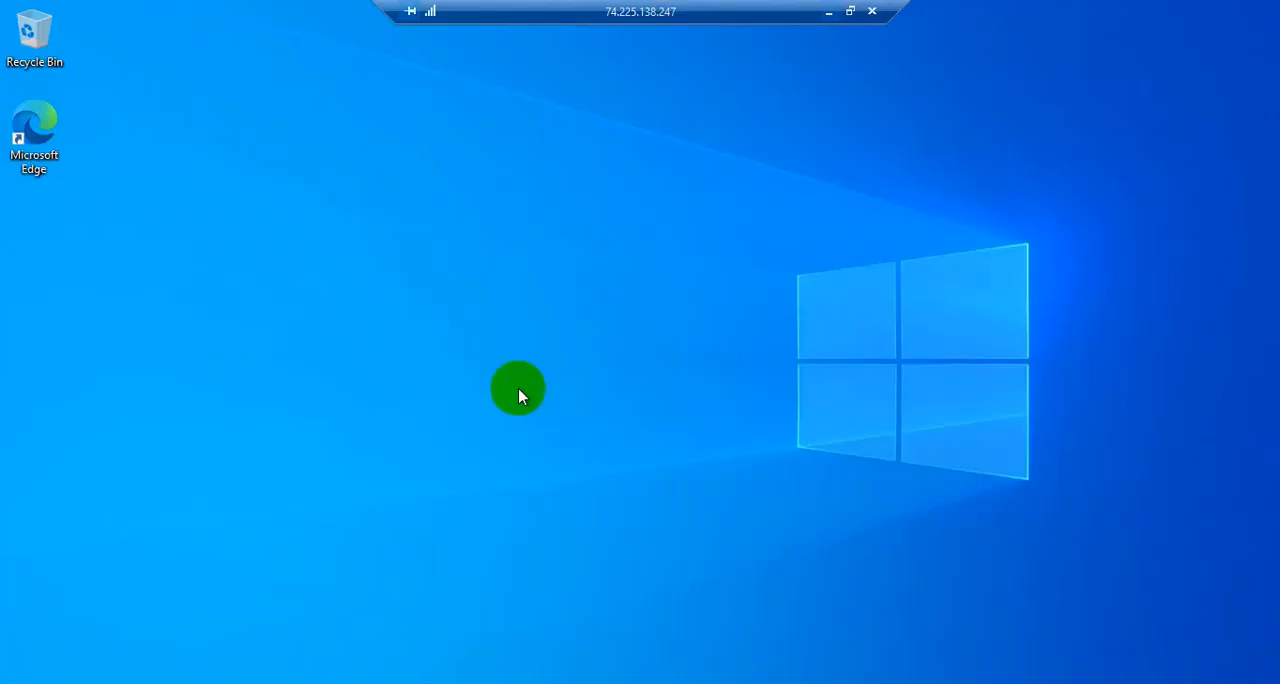
right_click(17, 683)
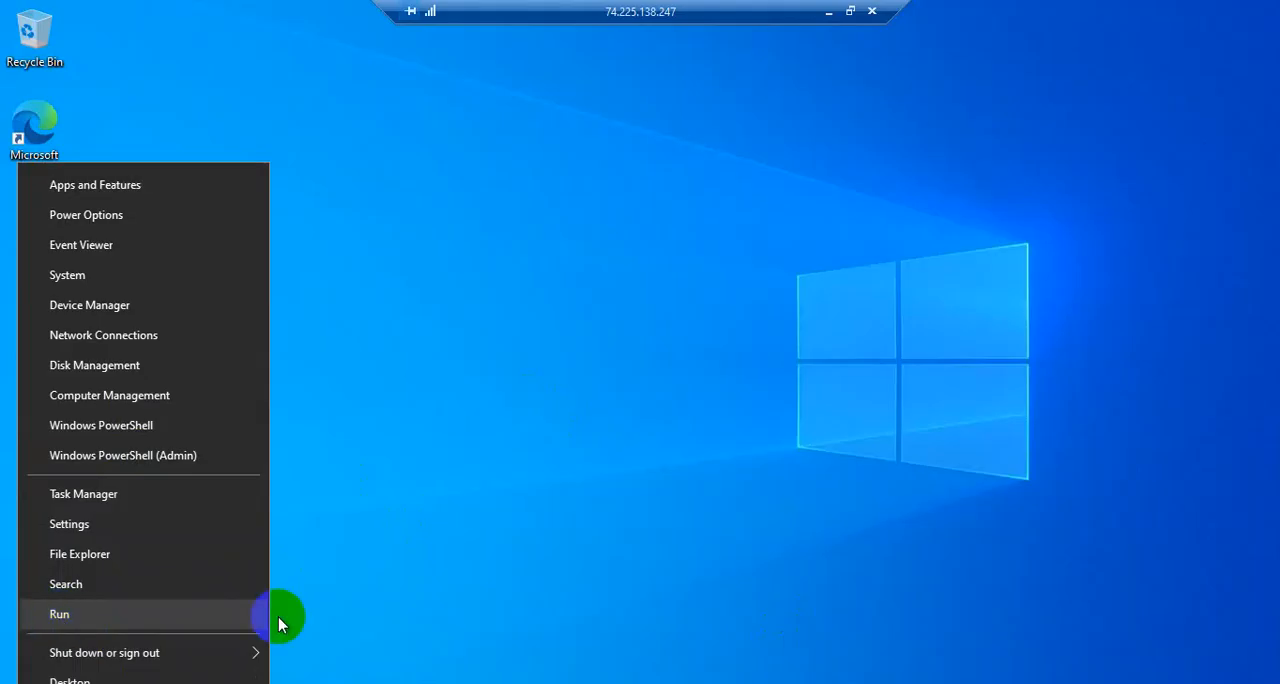
left_click(372, 579)
key("super+s")
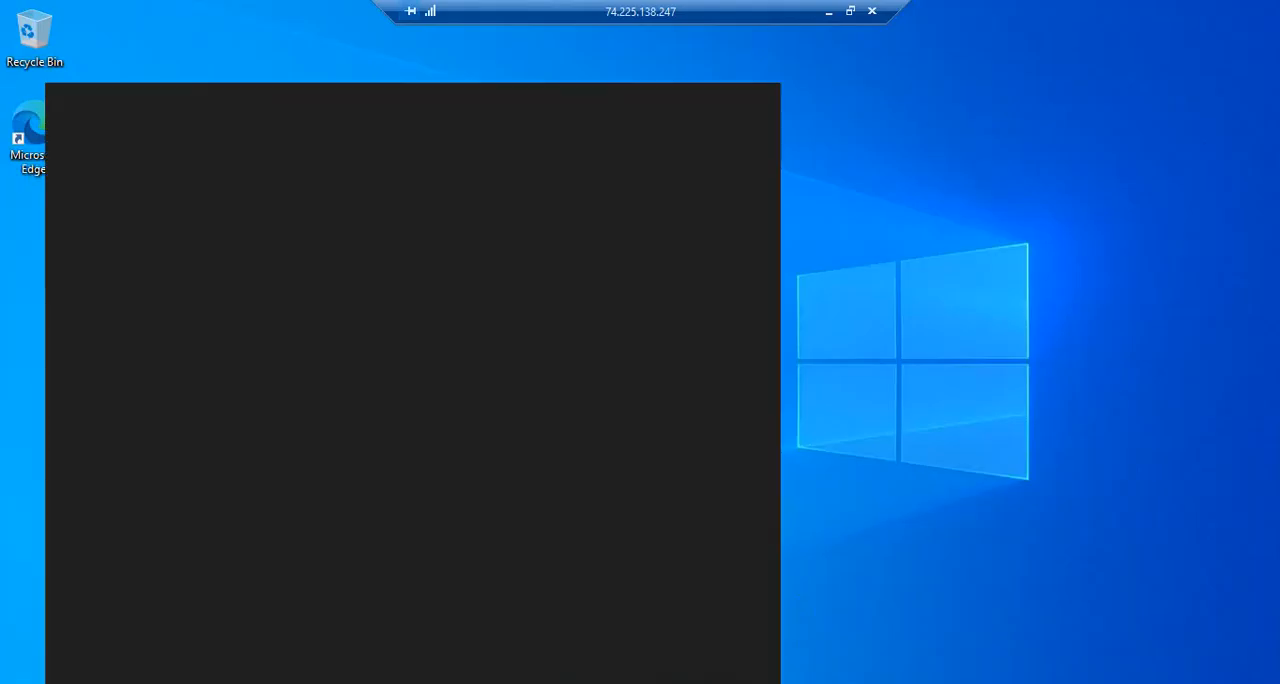
type("cmd")
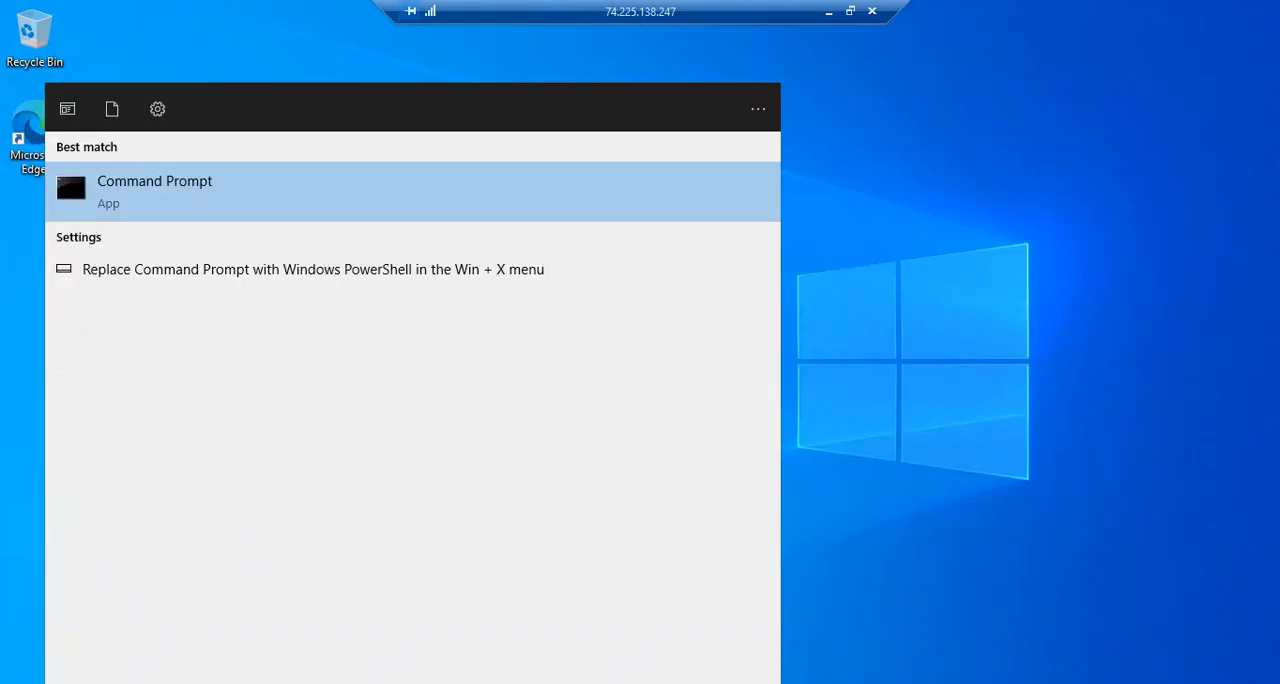
right_click(176, 192)
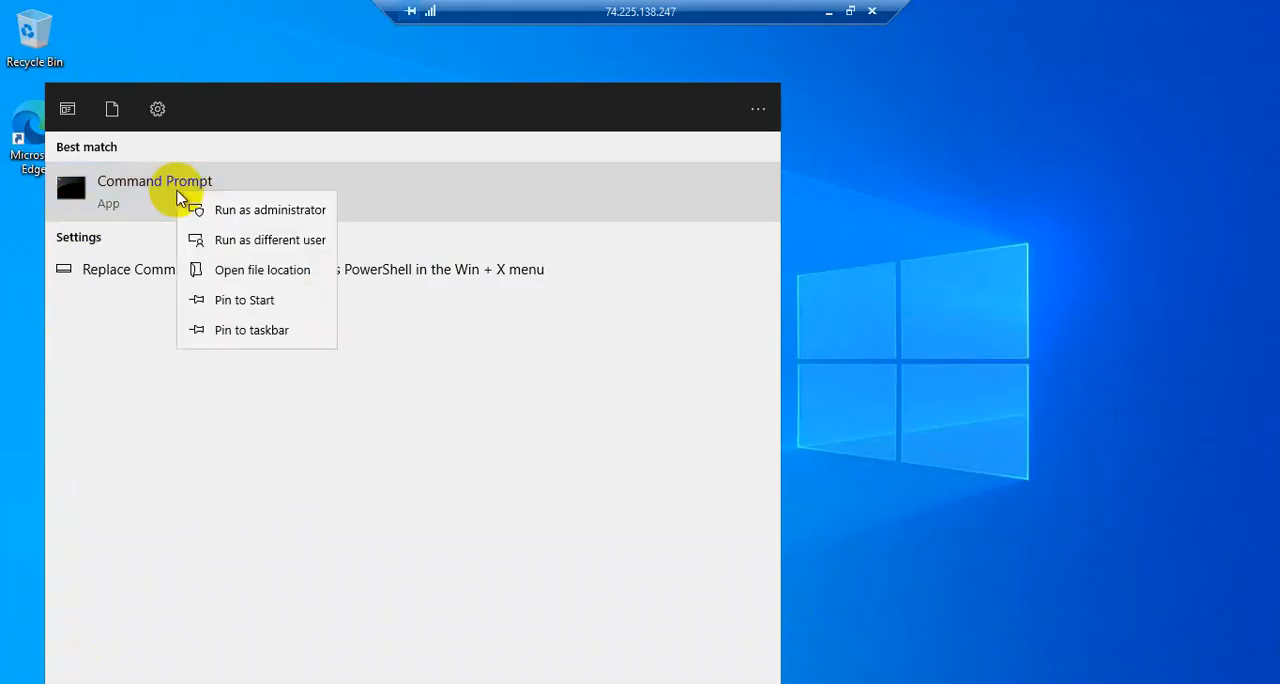
left_click(260, 213)
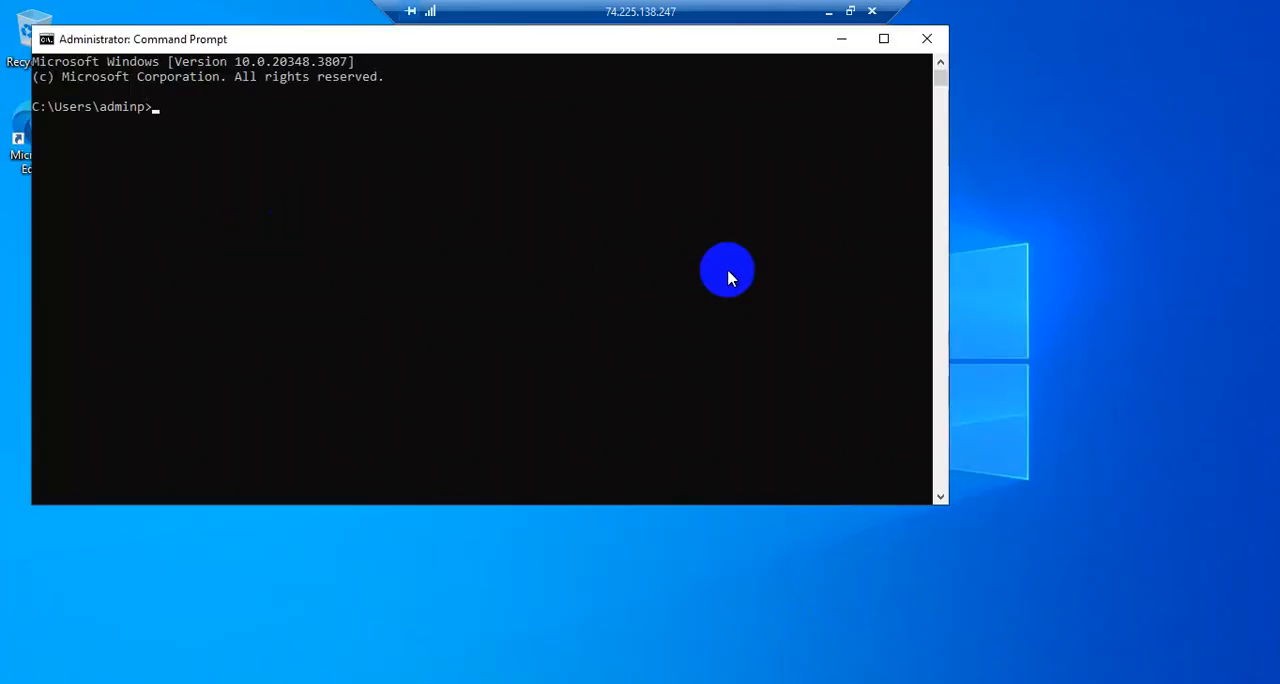
left_click_drag(388, 50, 518, 116)
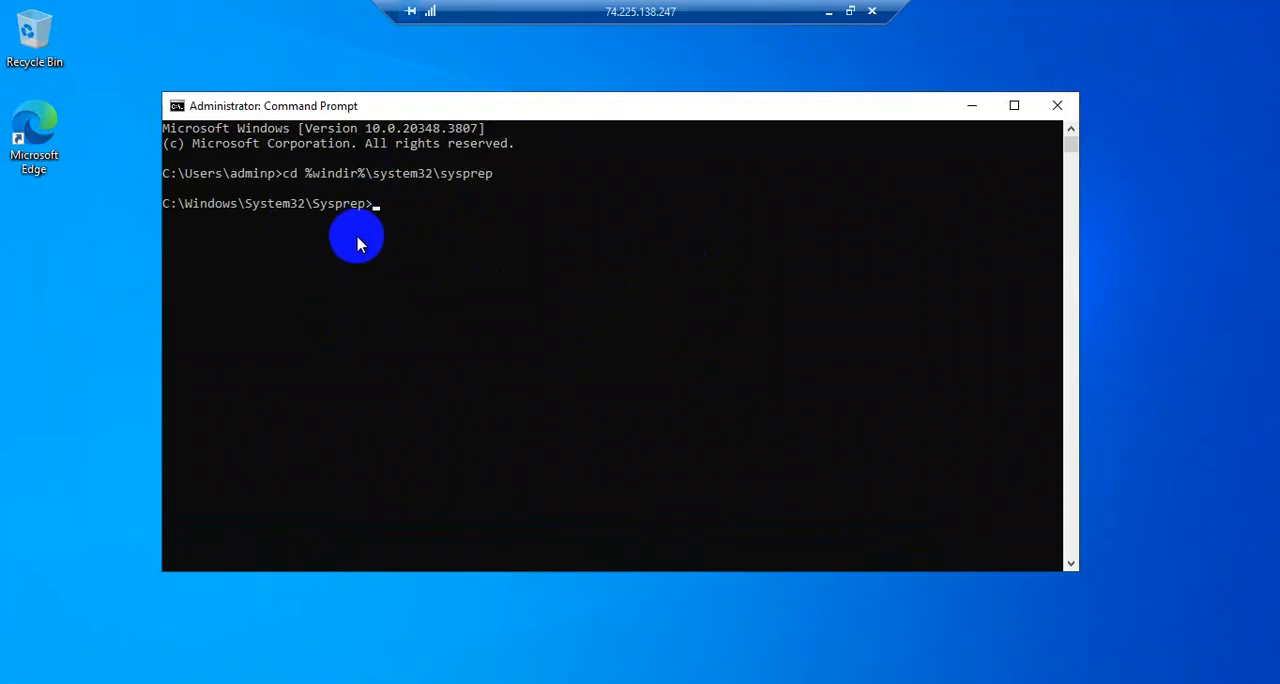
Copy the command sysprep.exe /generalize /shutdown from the article and run it in the VM's Command Prompt
left_click(831, 17)
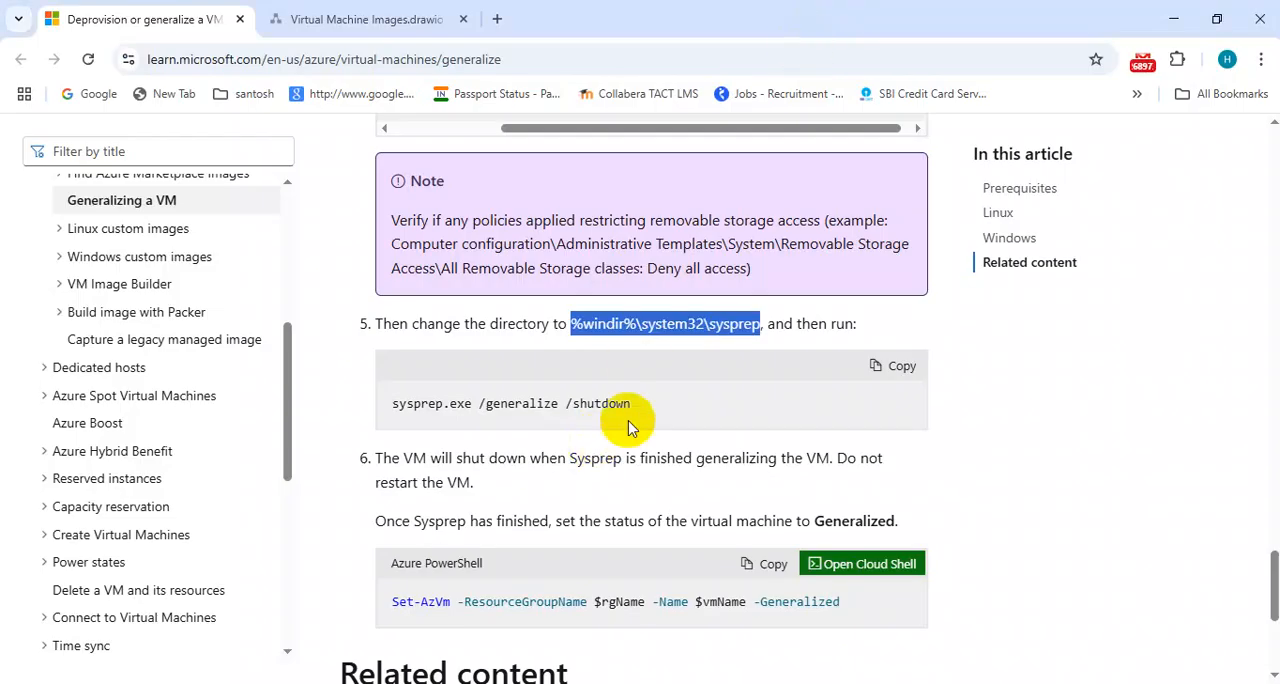
left_click(645, 400)
left_click_drag(632, 410, 395, 410)
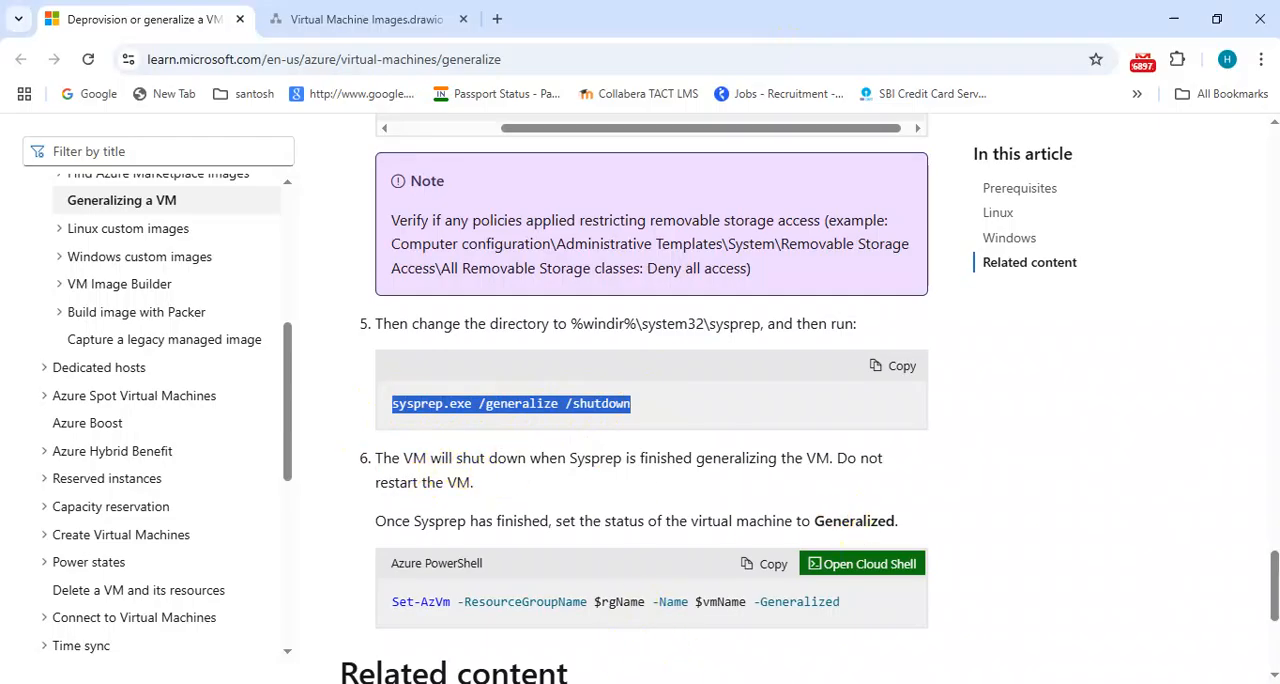
left_click(868, 683)
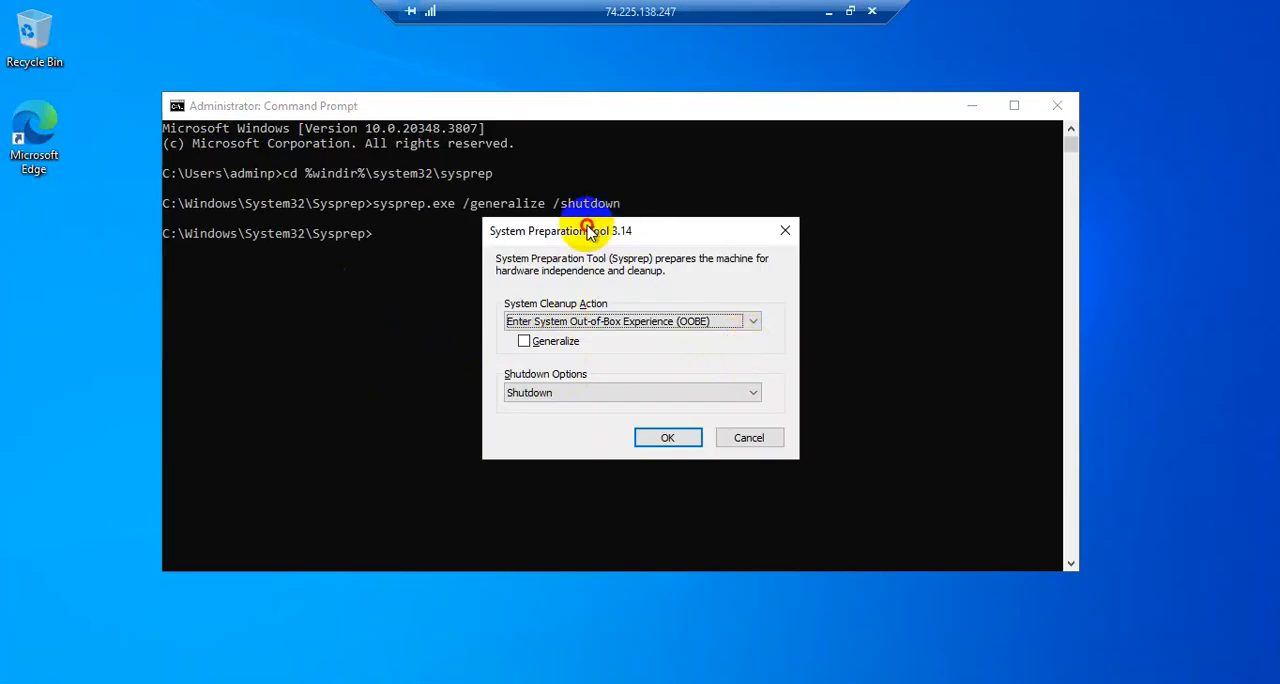
Run the System Preparation Tool with Enter System Out-of-Box Experience (OOBE), Generalize enabled and the Shutdown option
left_click_drag(586, 228, 575, 205)
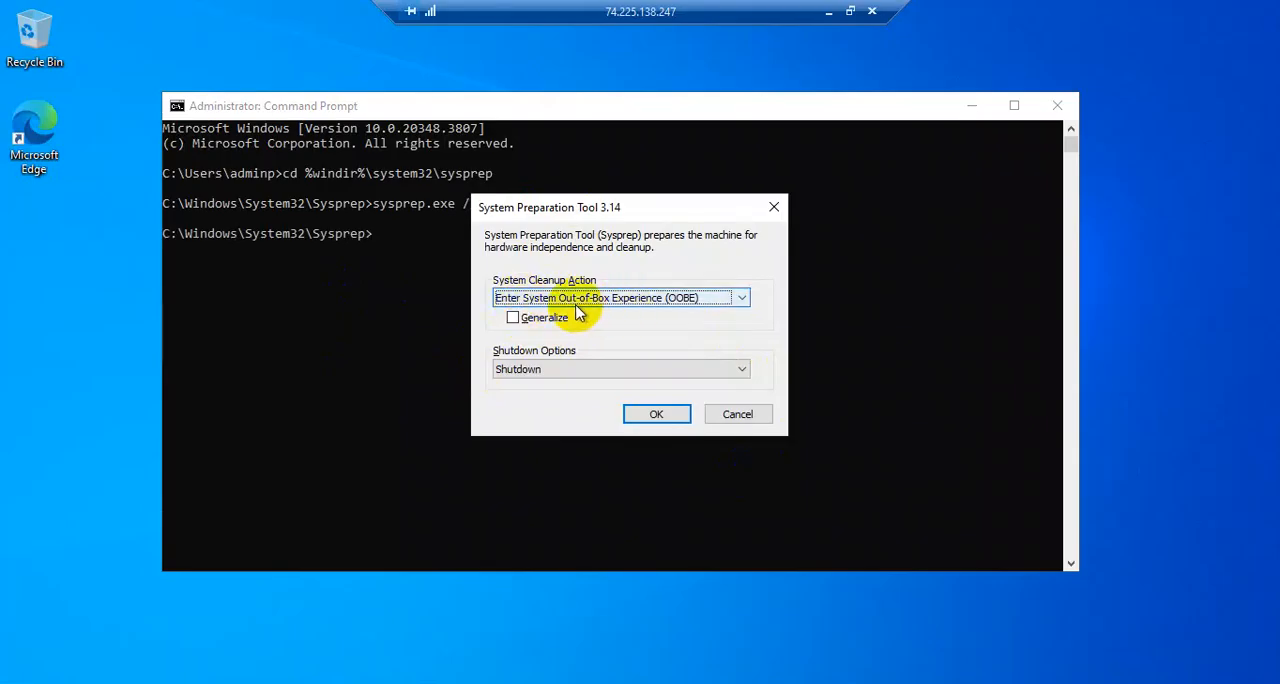
left_click(731, 300)
left_click(731, 300)
left_click(524, 317)
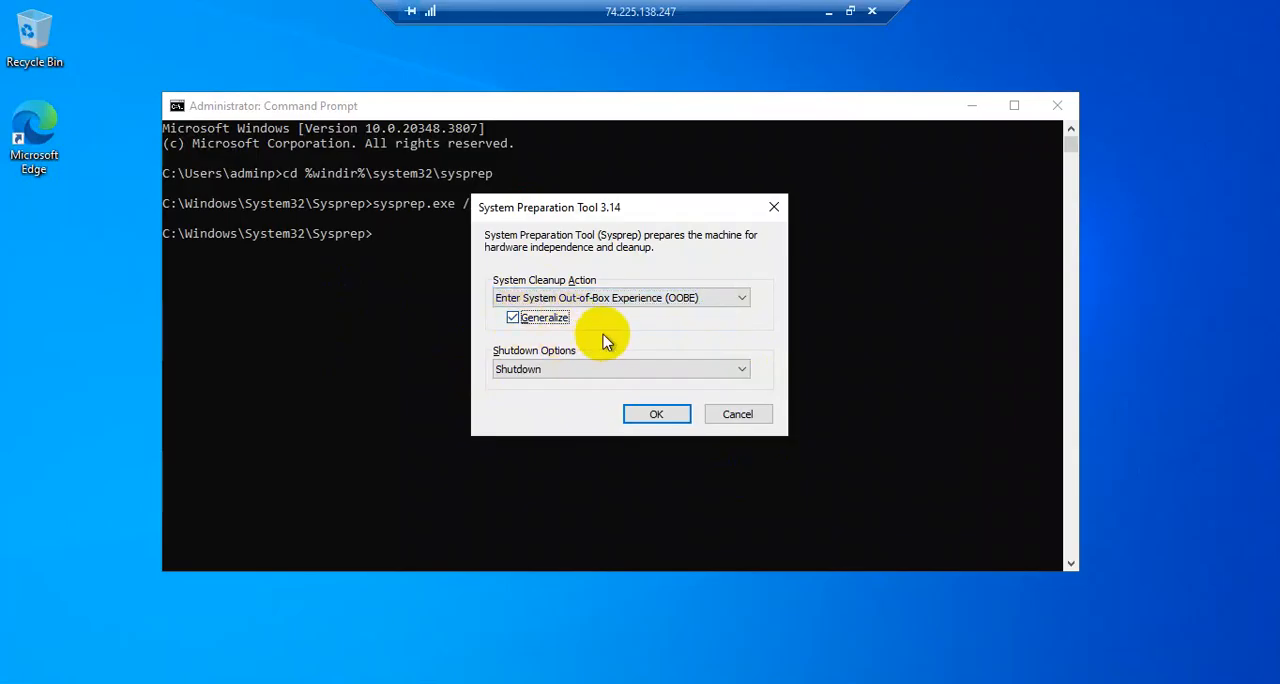
left_click(657, 415)
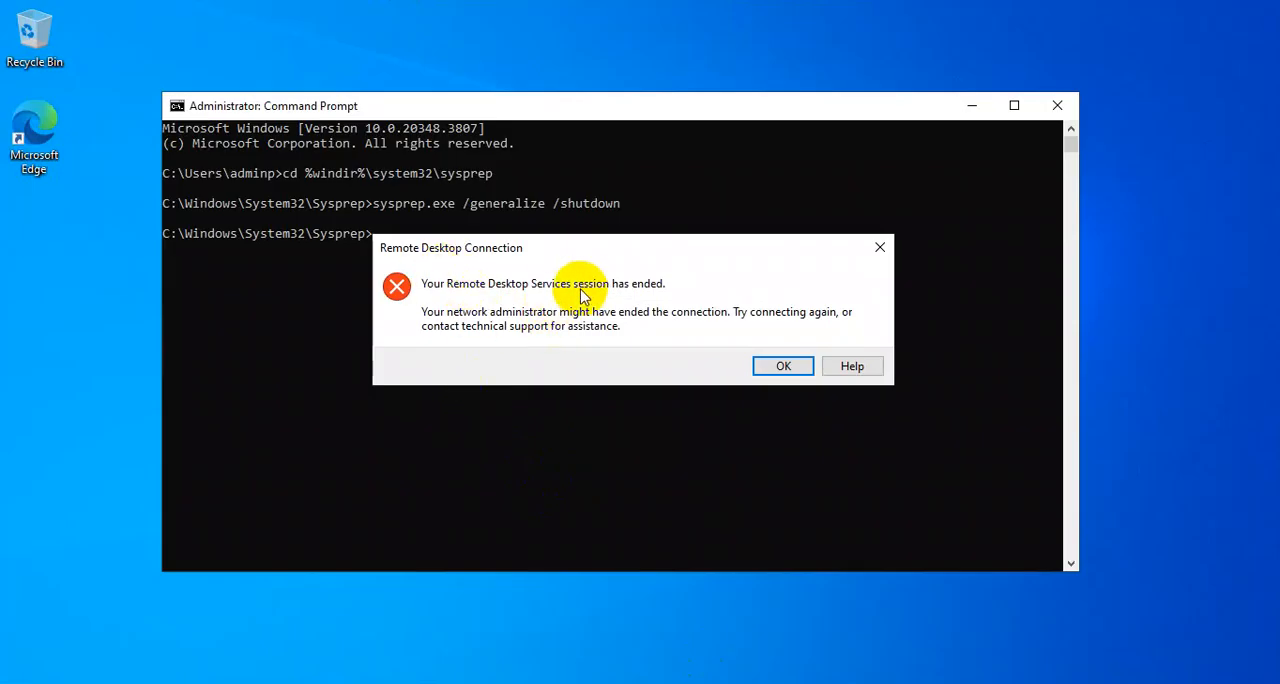
Dismiss the Remote Desktop message, switch to the Azure portal's browser window and close the IIS Windows Server tab
left_click(780, 367)
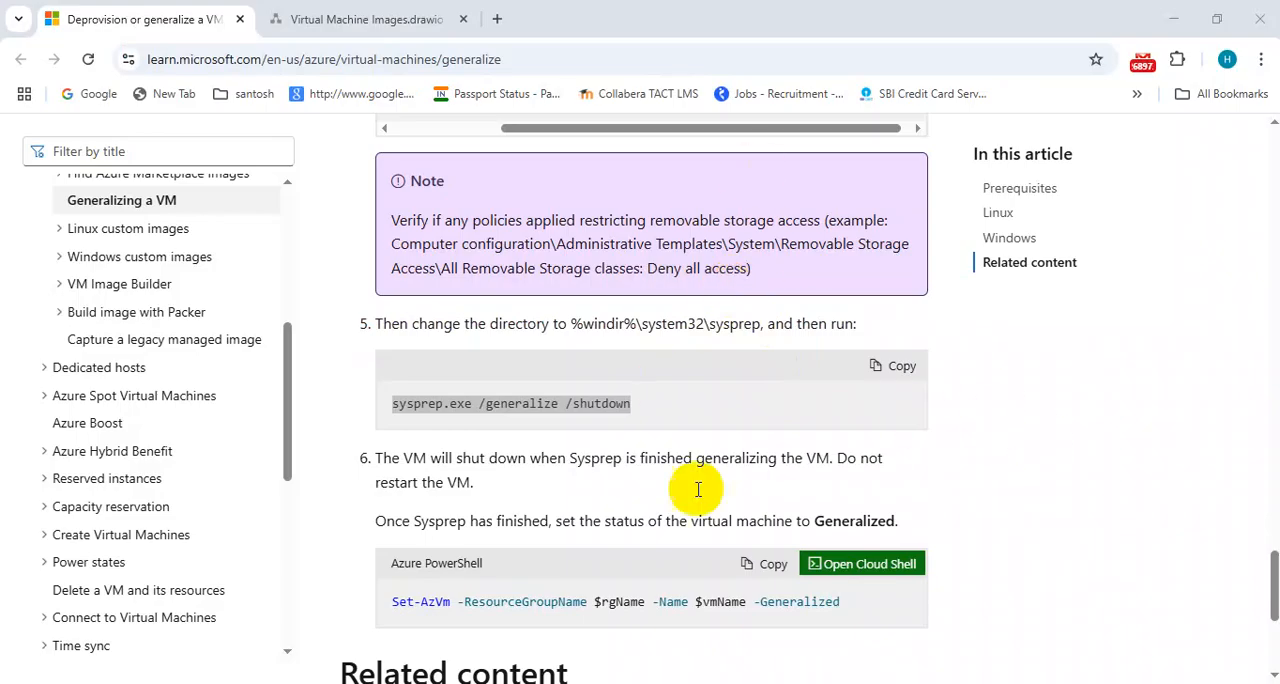
left_click(790, 565)
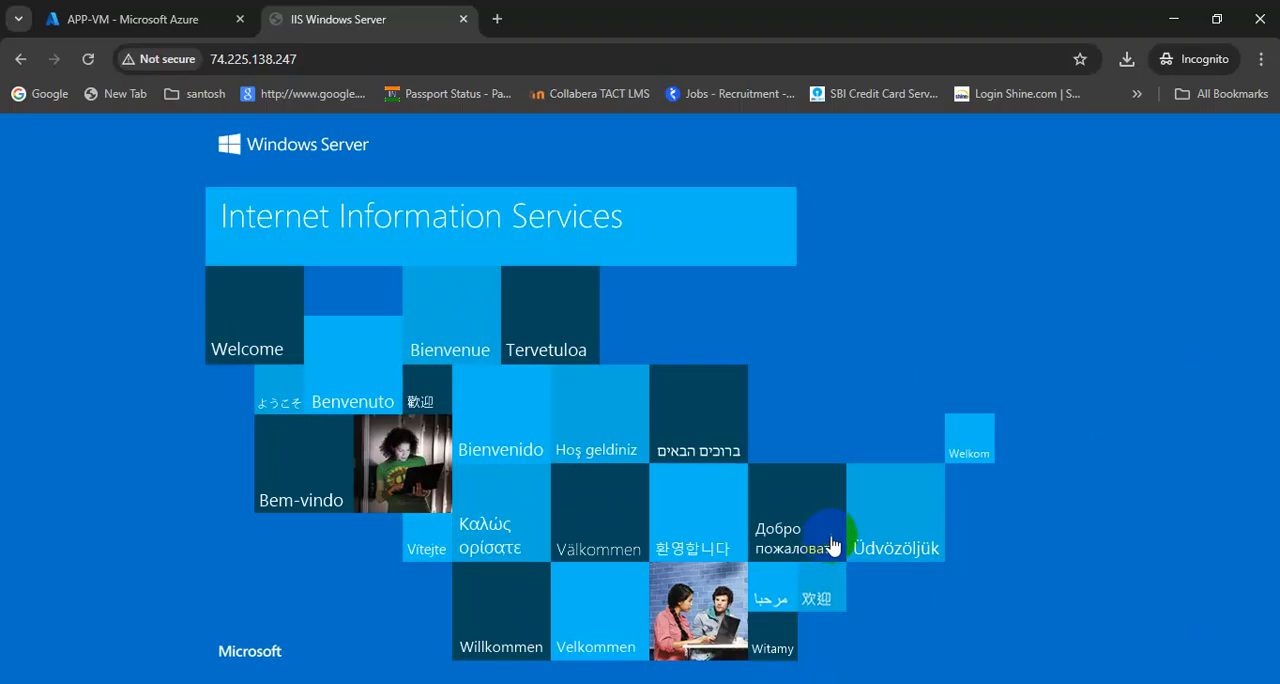
left_click(130, 30)
left_click(443, 22)
left_click(463, 19)
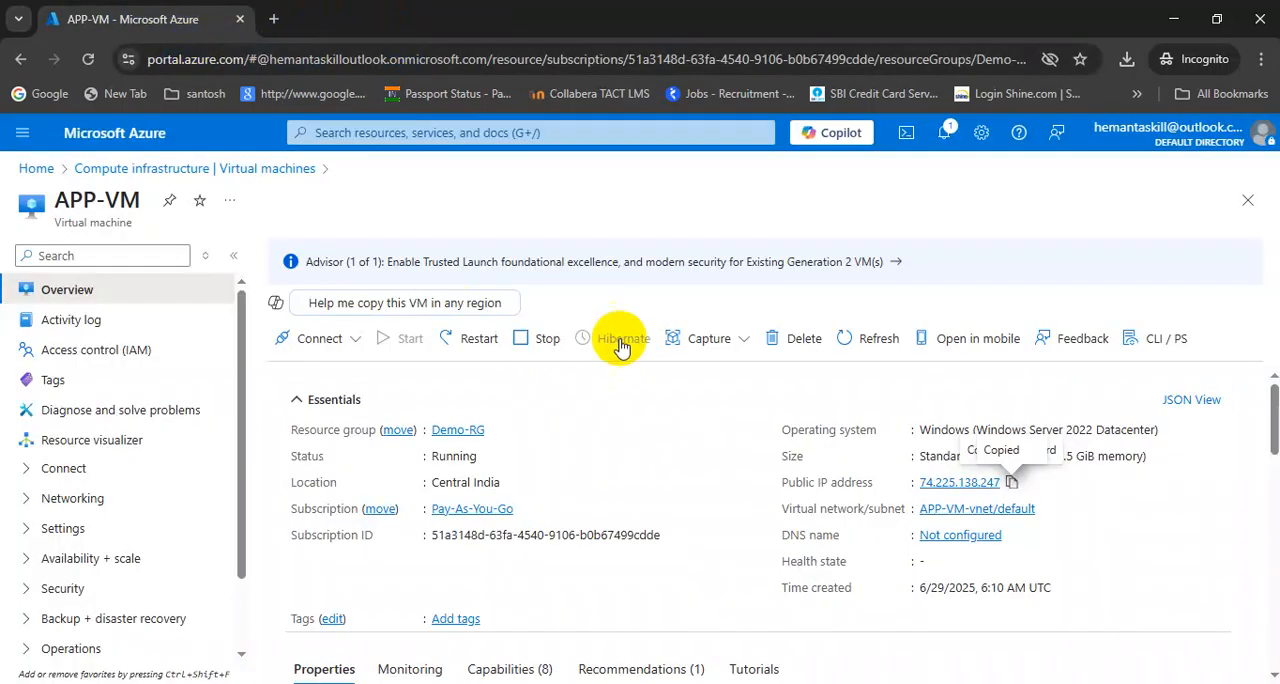
Refresh the status of APP-VM and start capturing an image from it
left_click(872, 342)
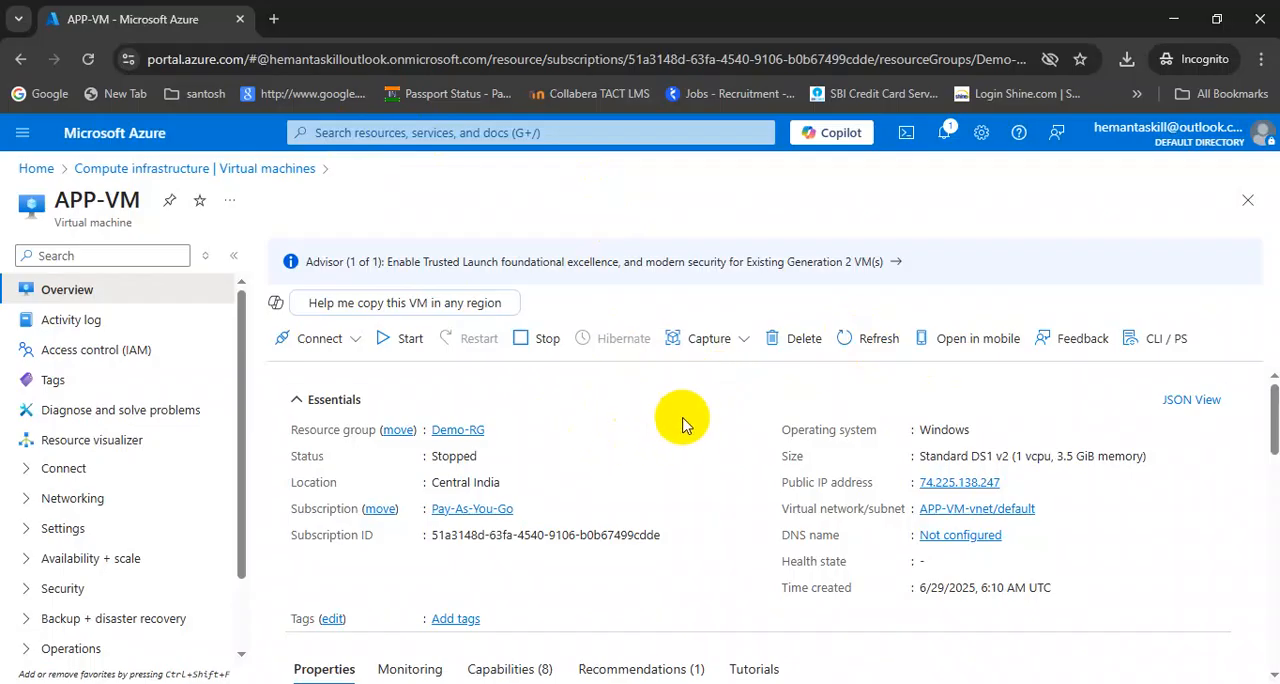
left_click(744, 343)
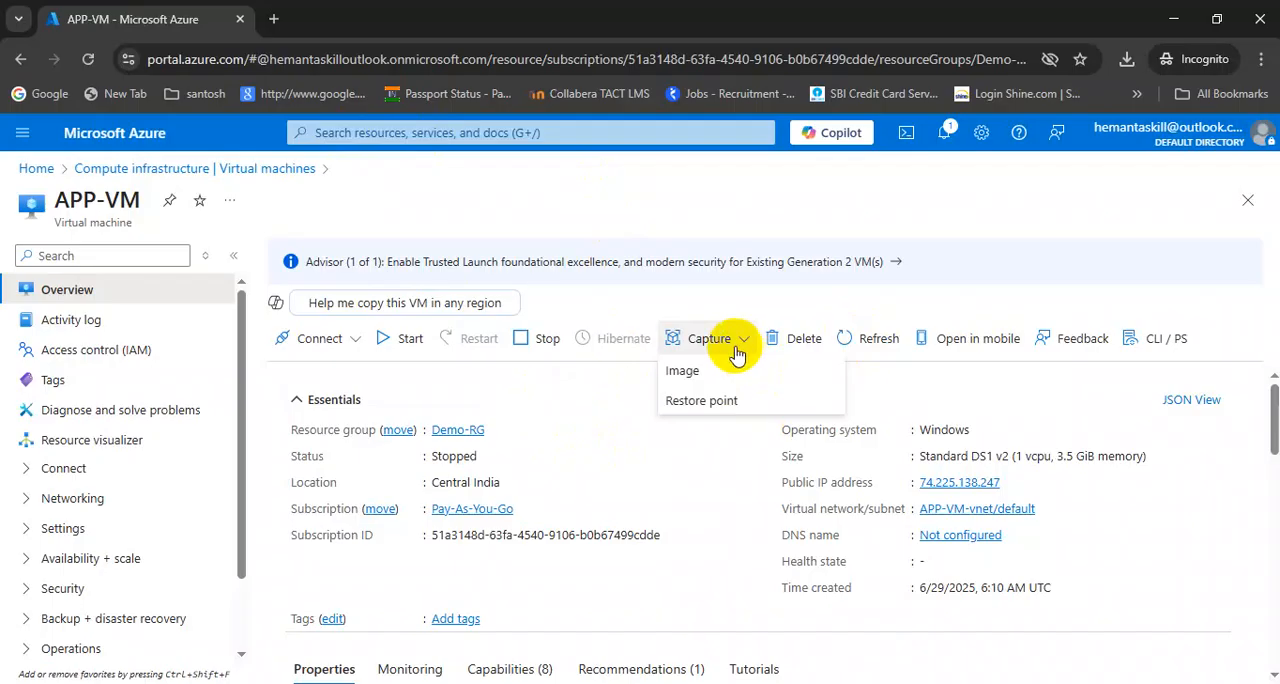
left_click(684, 371)
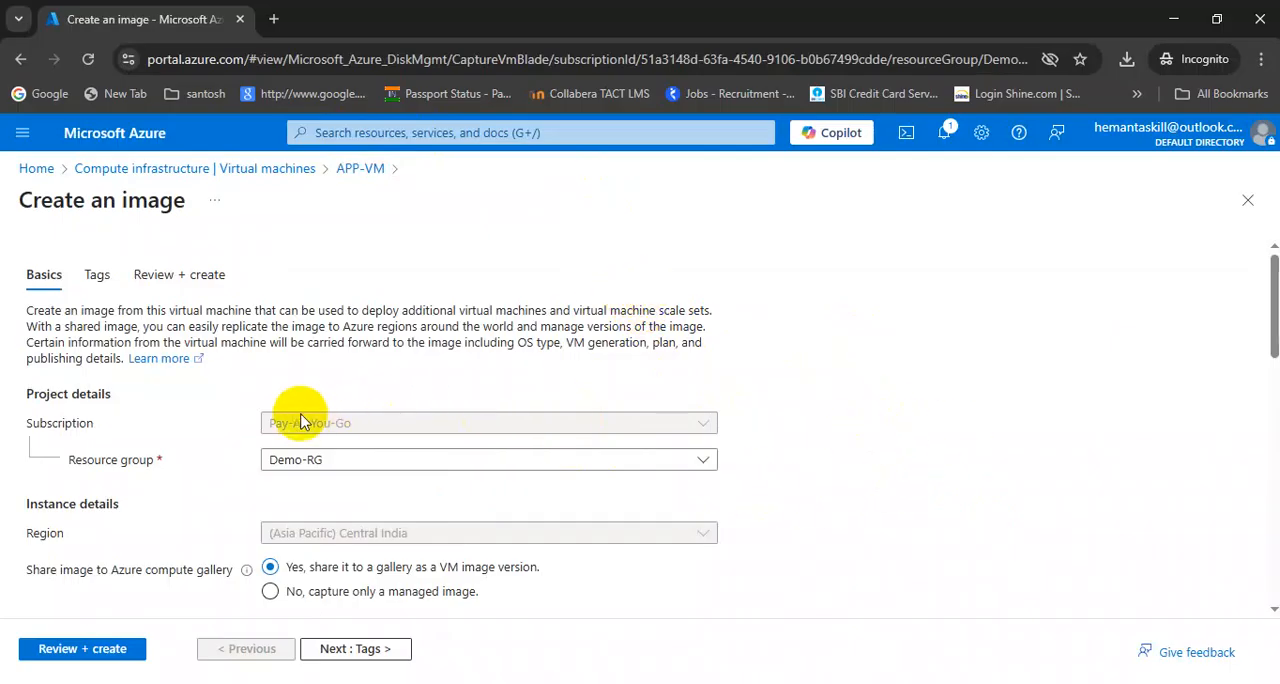
Create a new target Azure compute gallery named MyComputeGallery for the image
scroll(920, 463, "down", 2)
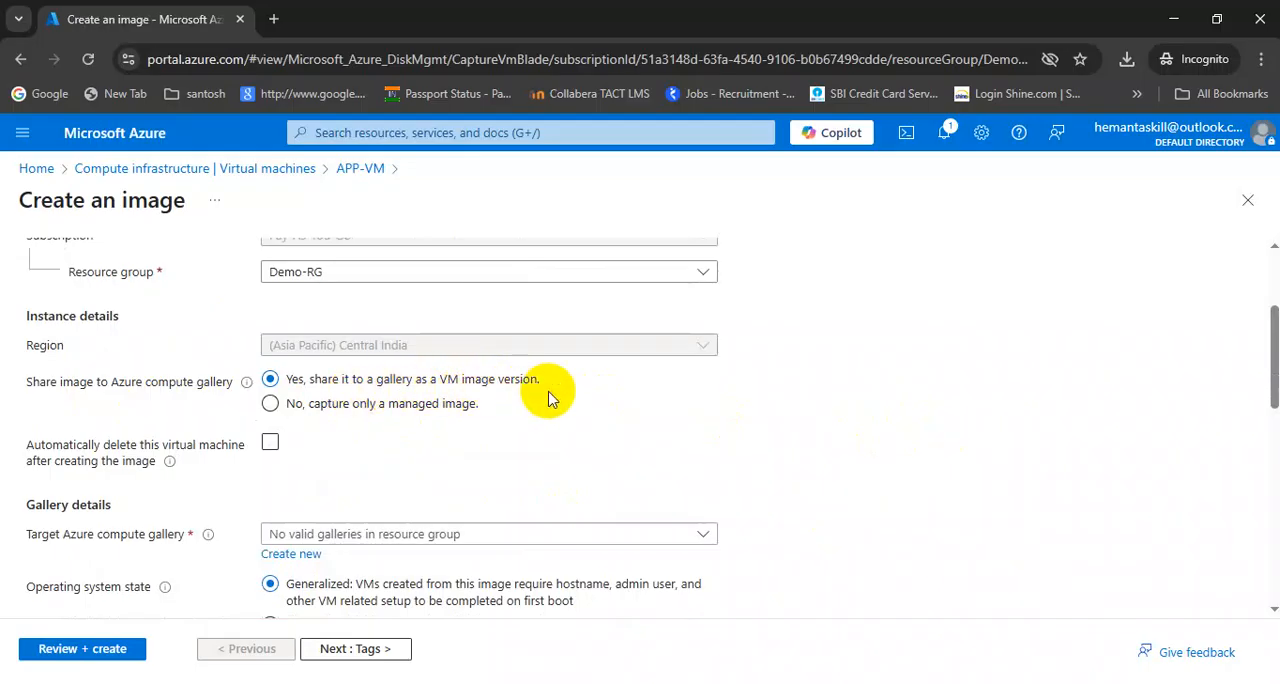
scroll(734, 429, "down", 1)
scroll(822, 380, "down", 1)
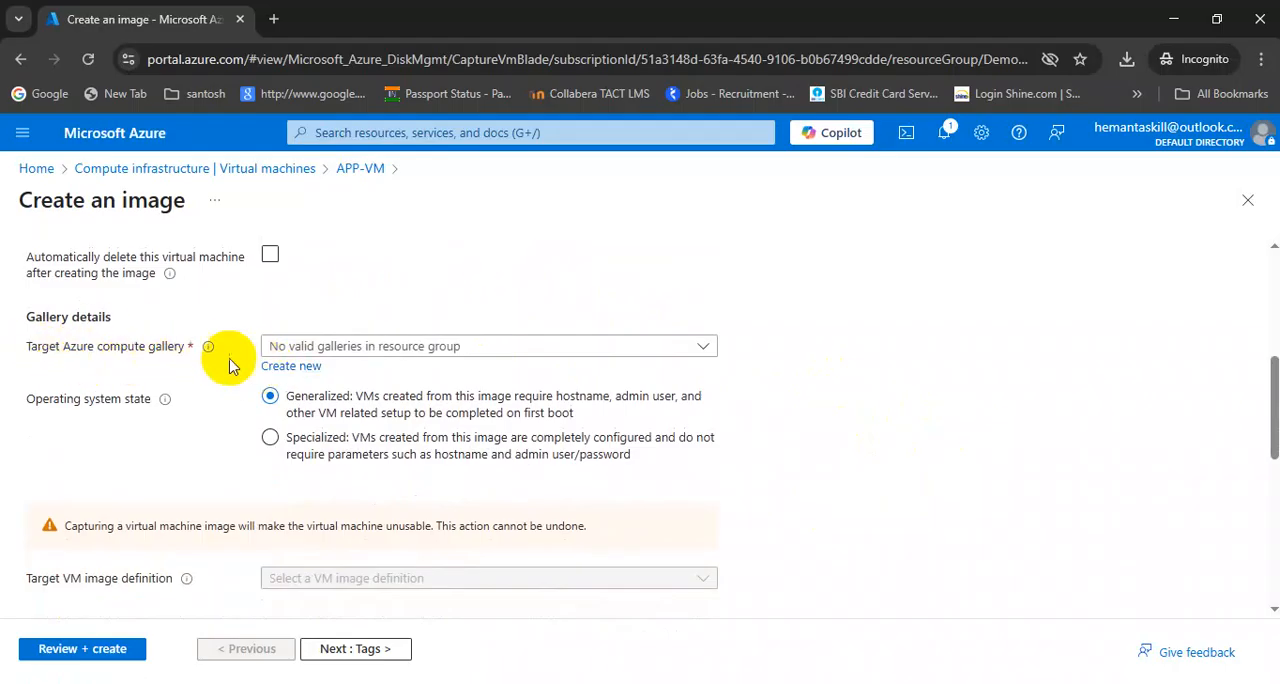
left_click(478, 350)
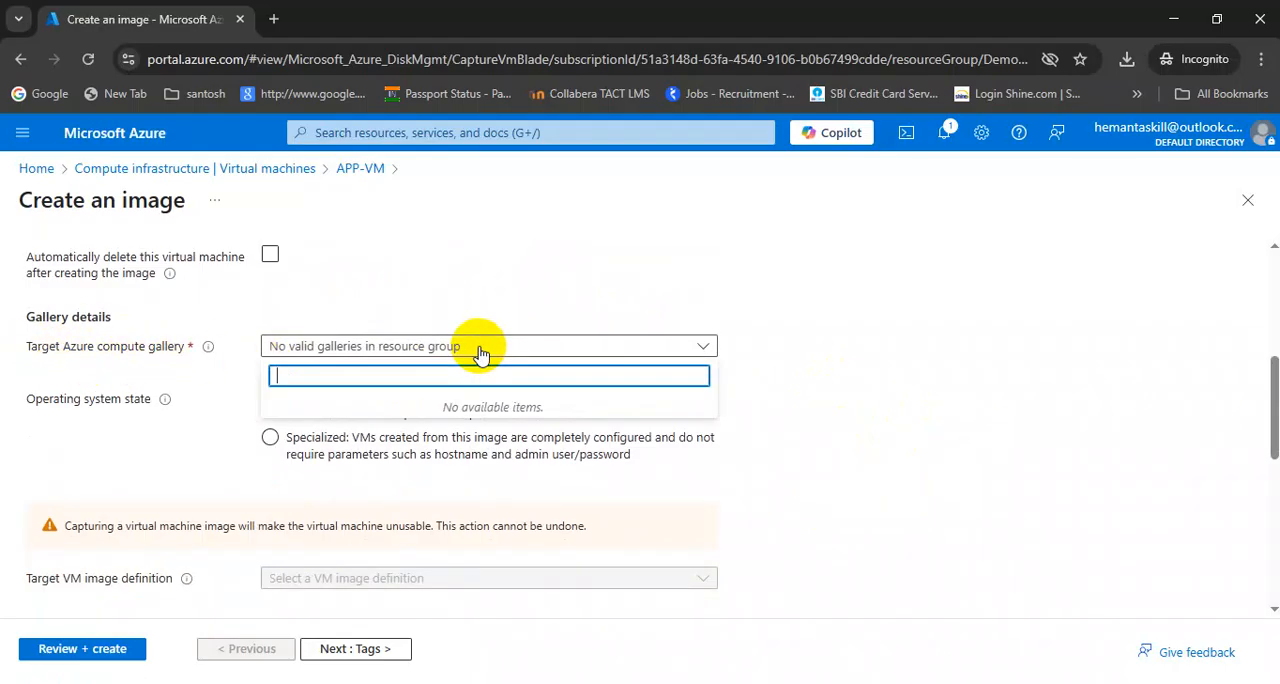
left_click(612, 350)
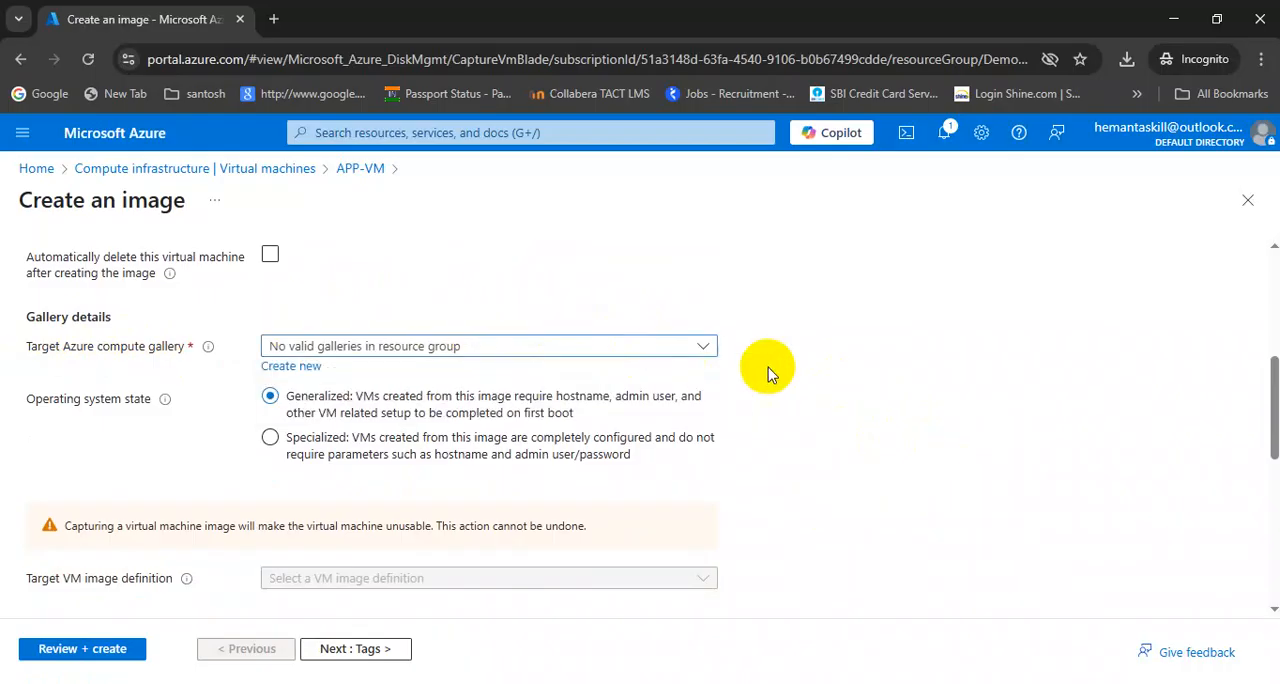
left_click(289, 367)
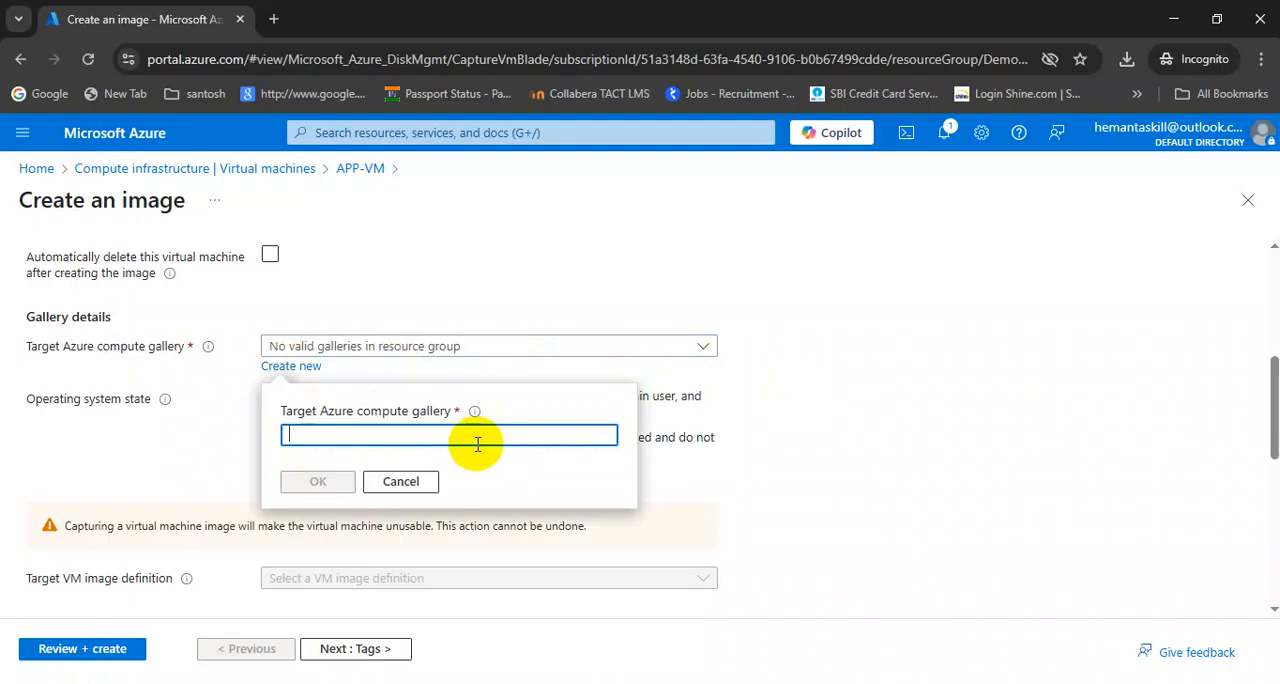
type("MyComputeGallery")
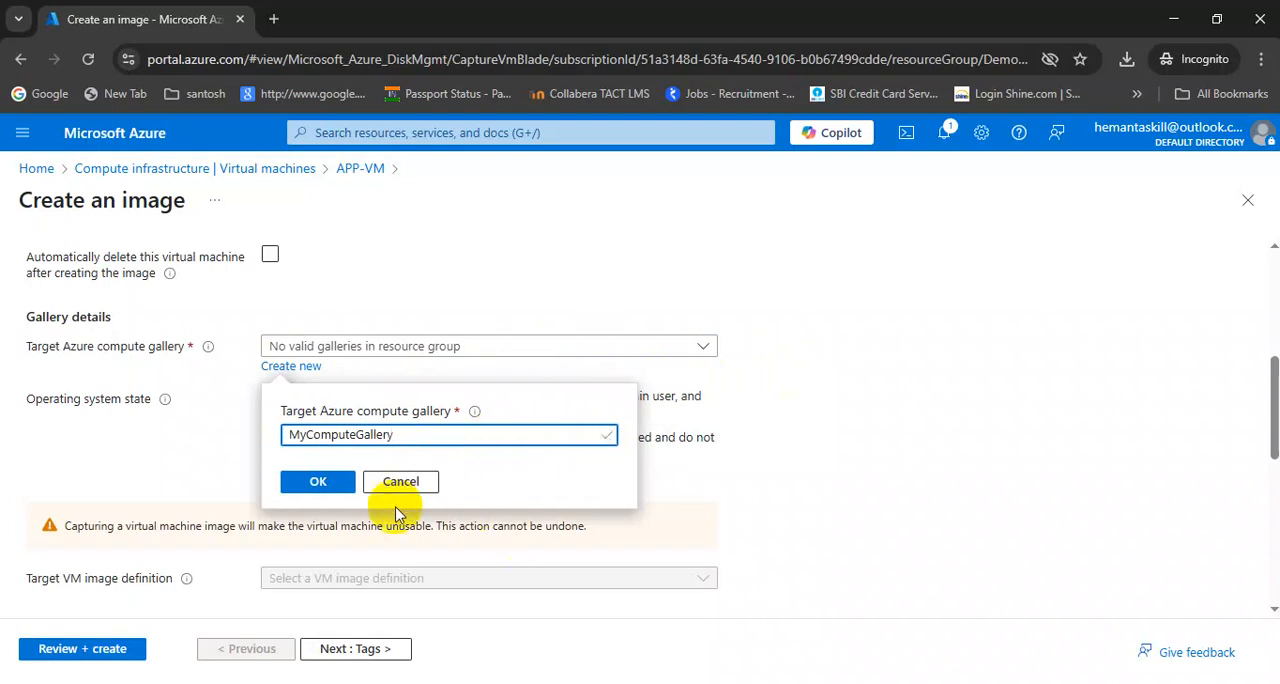
left_click(316, 481)
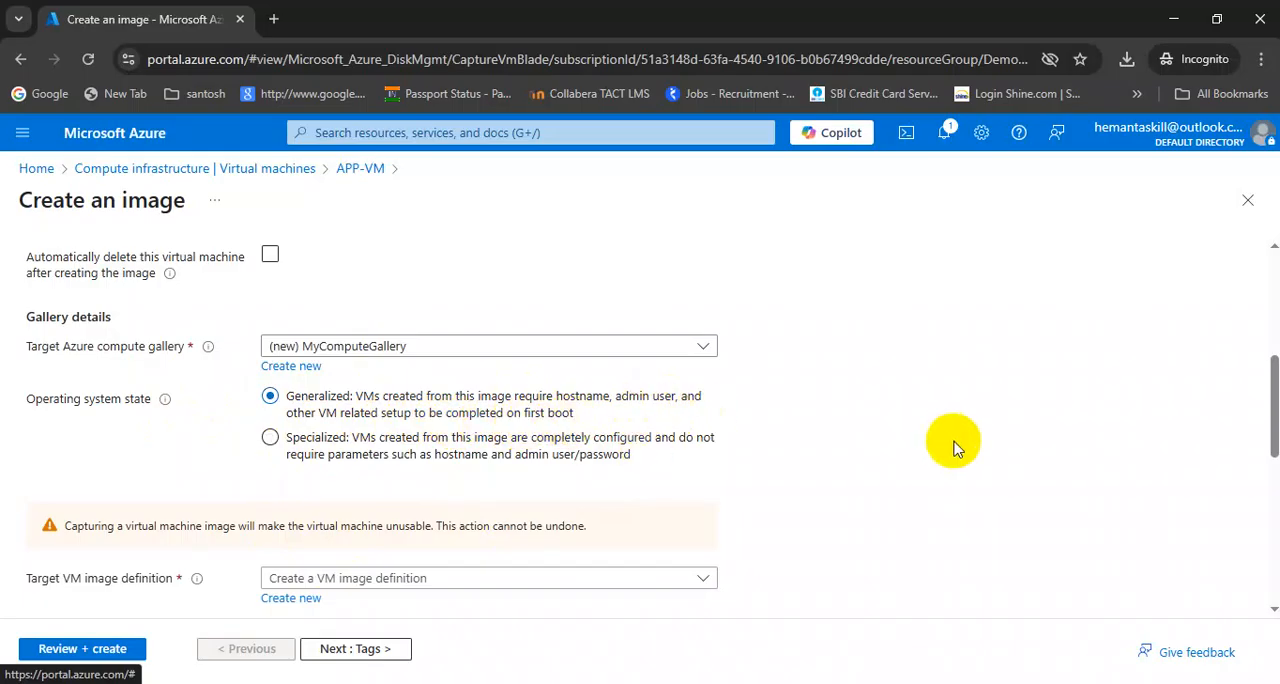
Create a new target VM image definition named WebImage, keeping the prefilled publisher, offer and SKU
scroll(950, 443, "down", 2)
scroll(950, 443, "down", 1)
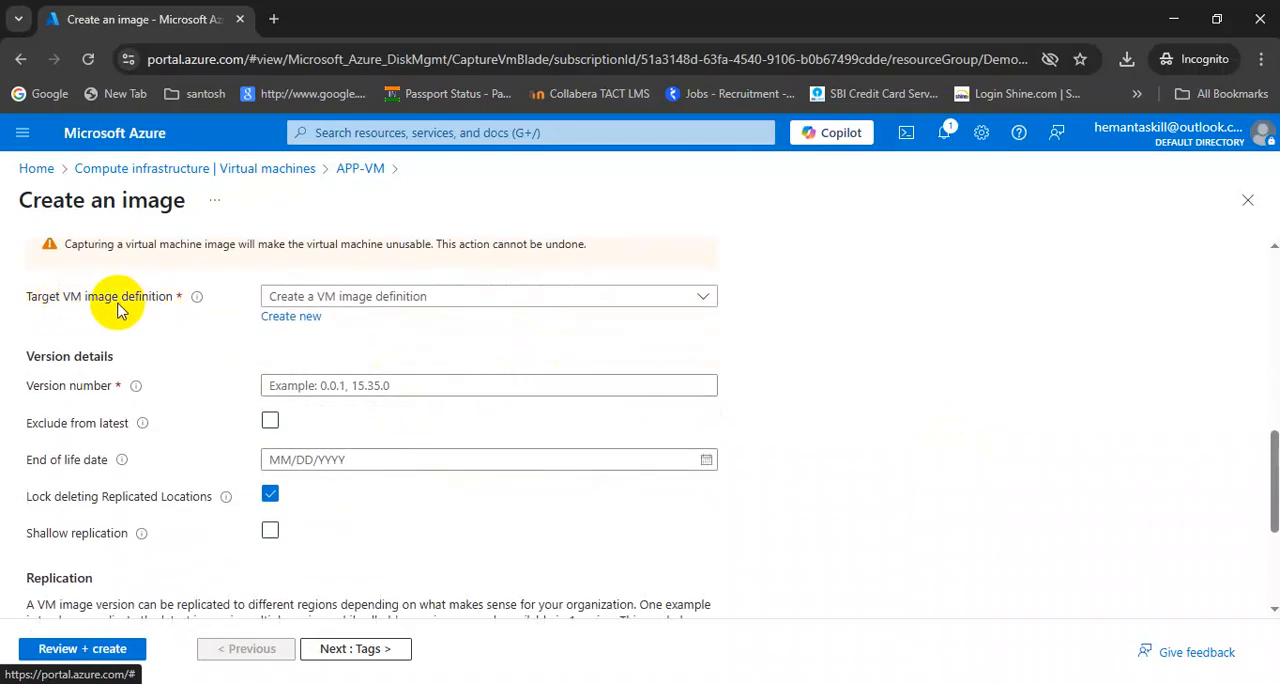
left_click(284, 318)
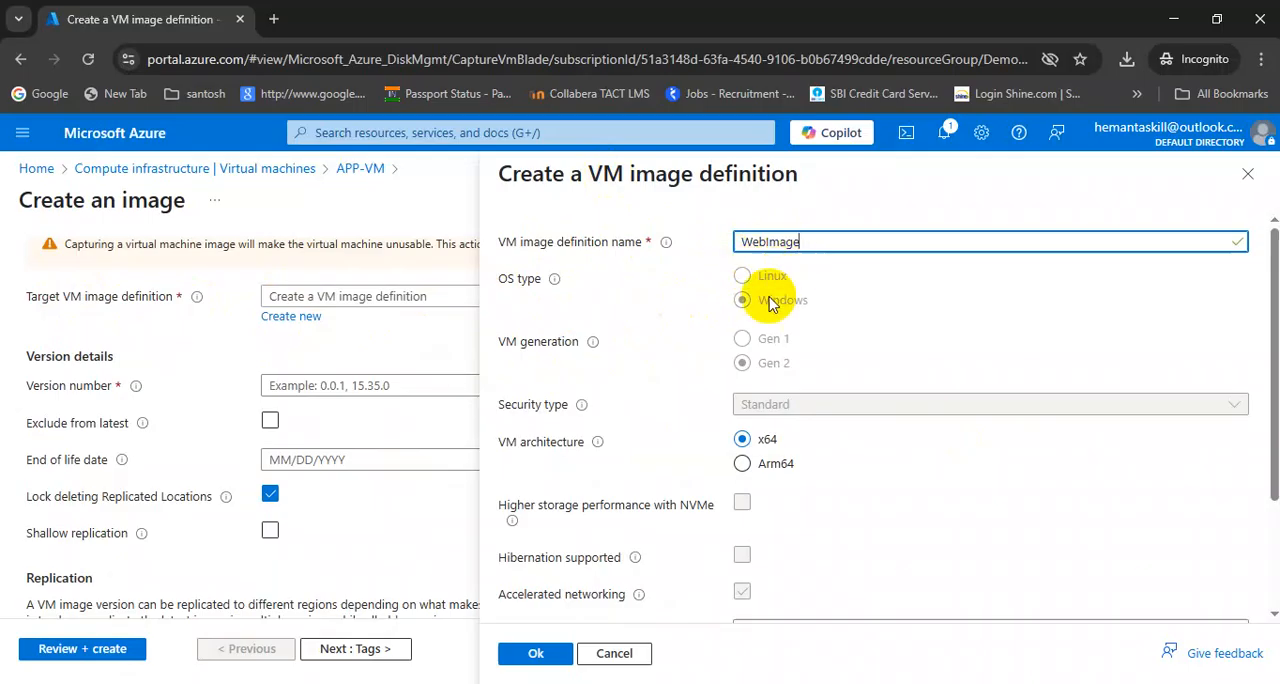
scroll(686, 366, "down", 1)
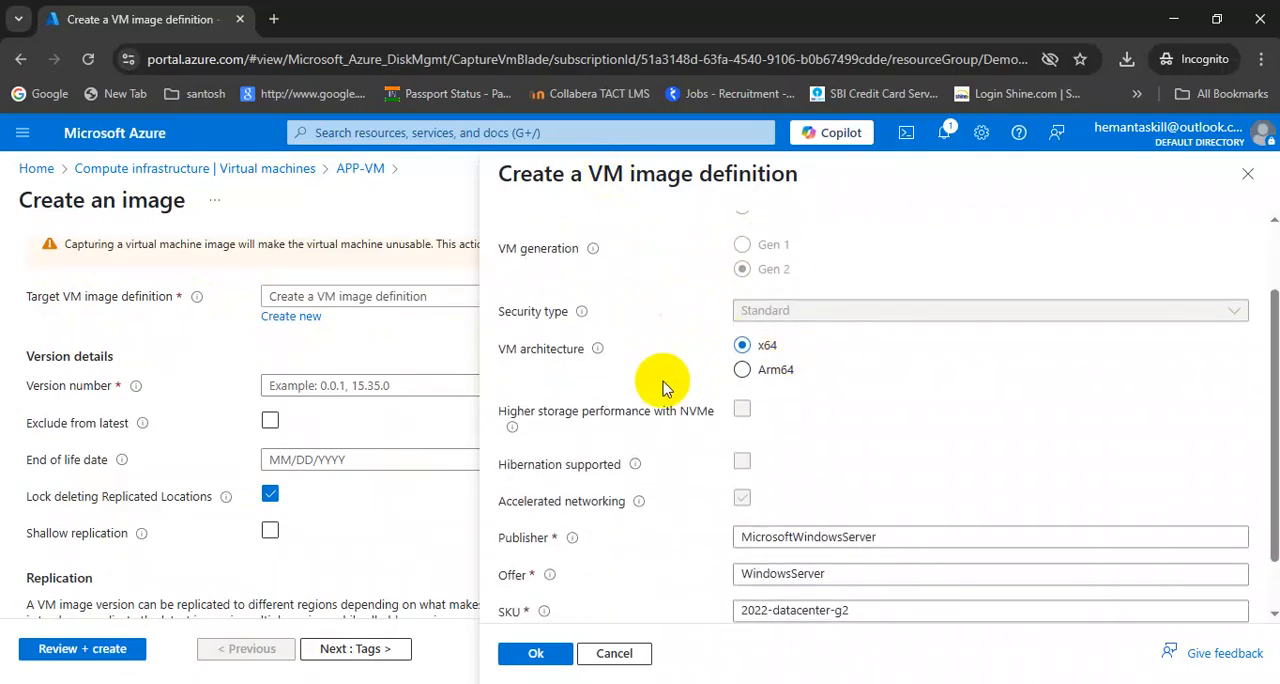
scroll(670, 375, "down", 1)
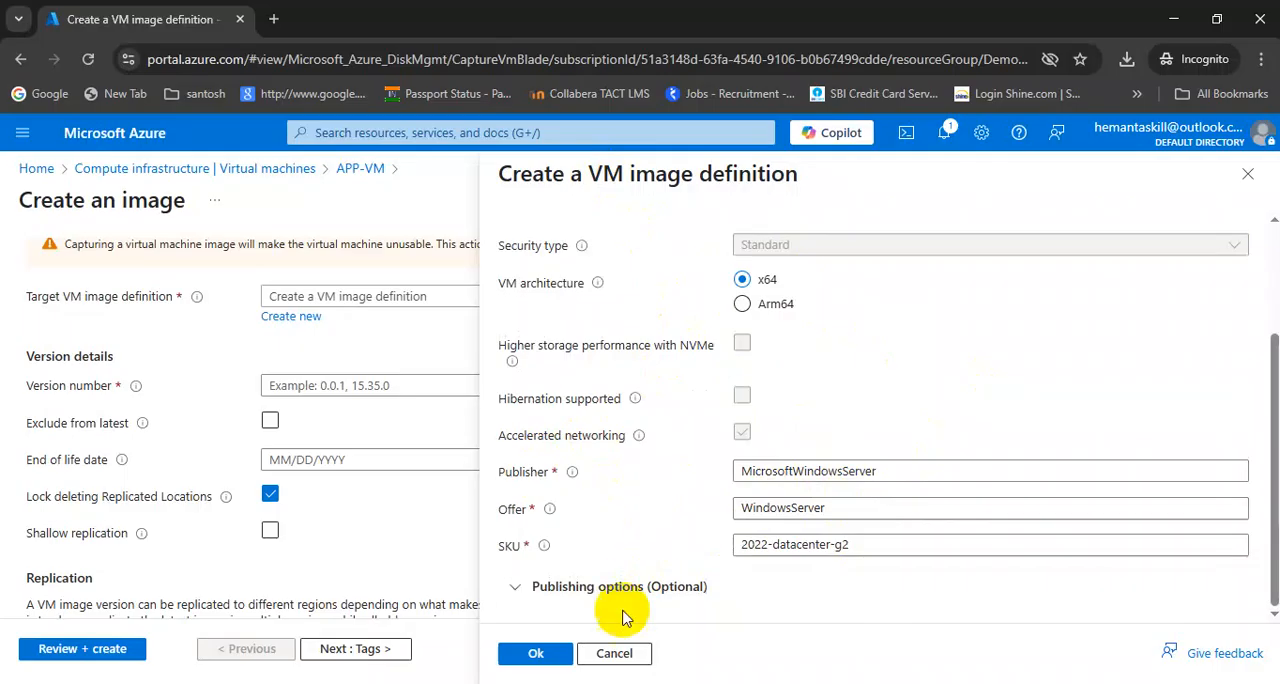
left_click(533, 652)
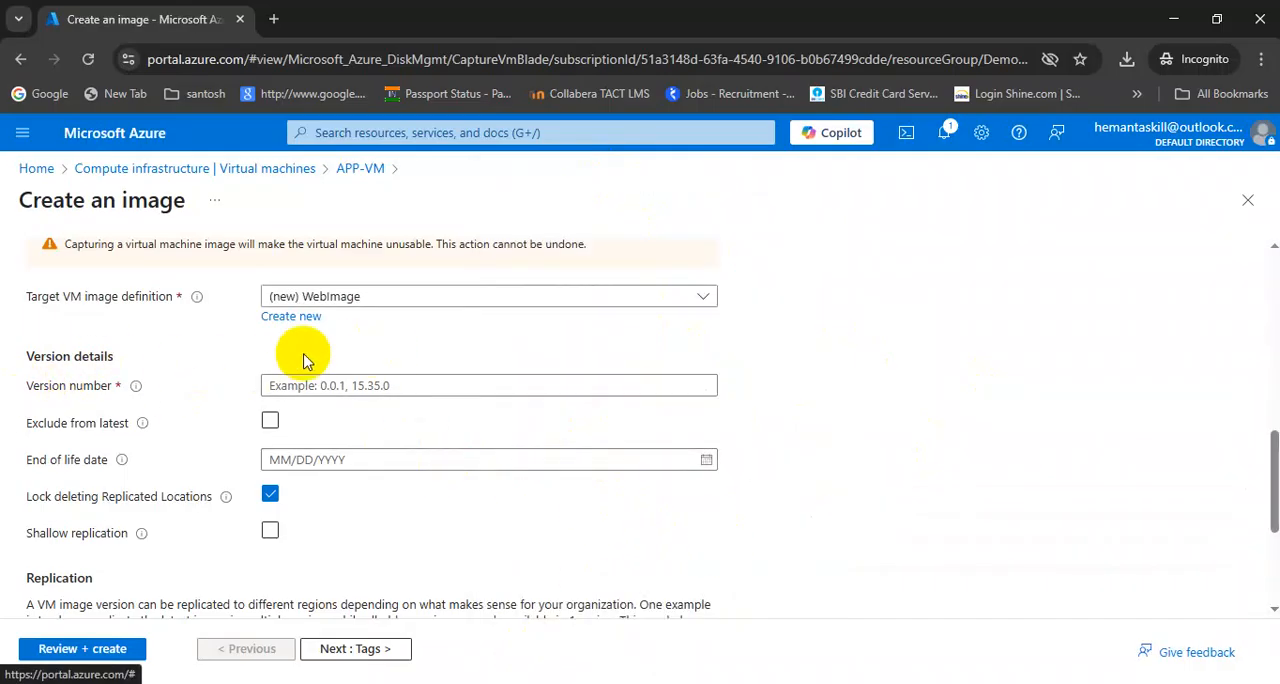
Set the image version number to 0.0.1 and check the gallery and replication settings
left_click(271, 387)
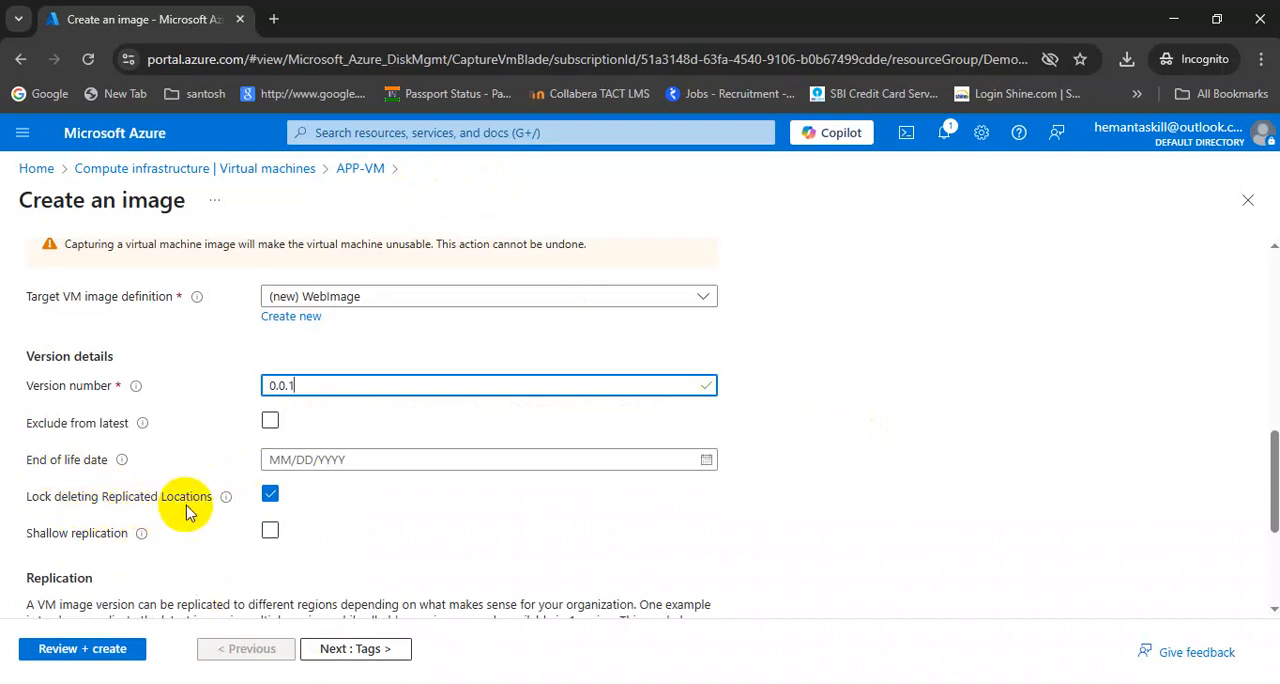
scroll(848, 410, "down", 2)
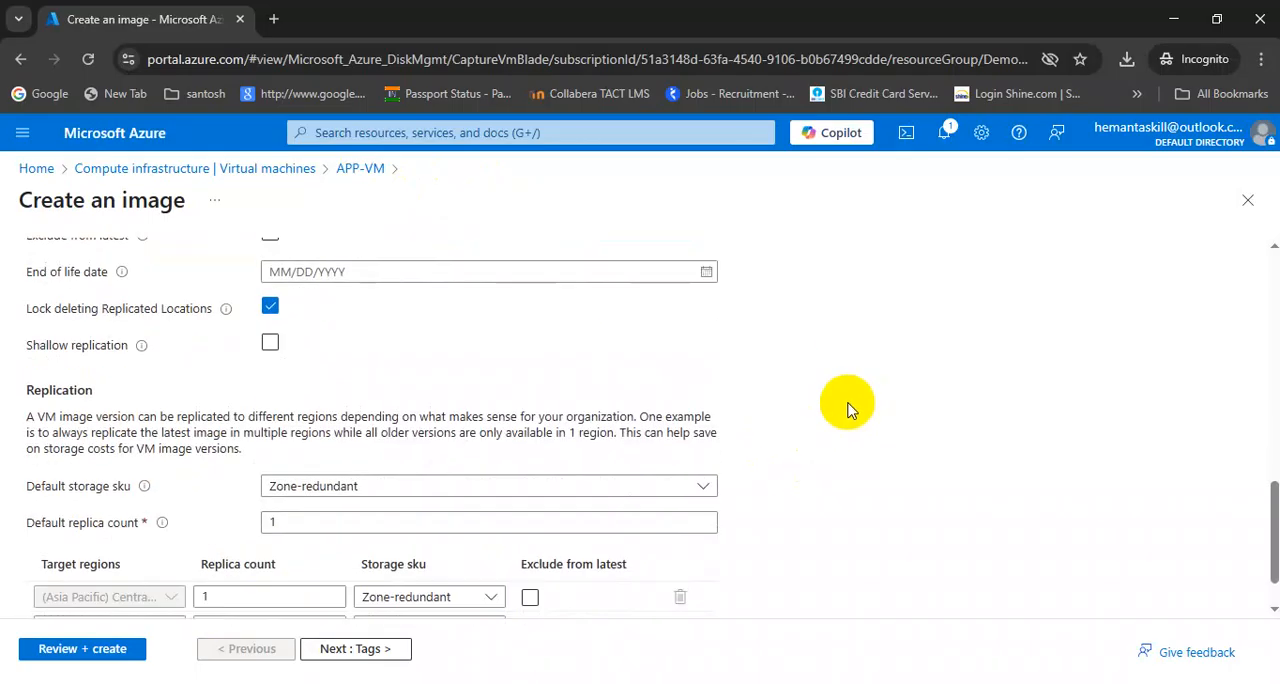
scroll(848, 410, "down", 1)
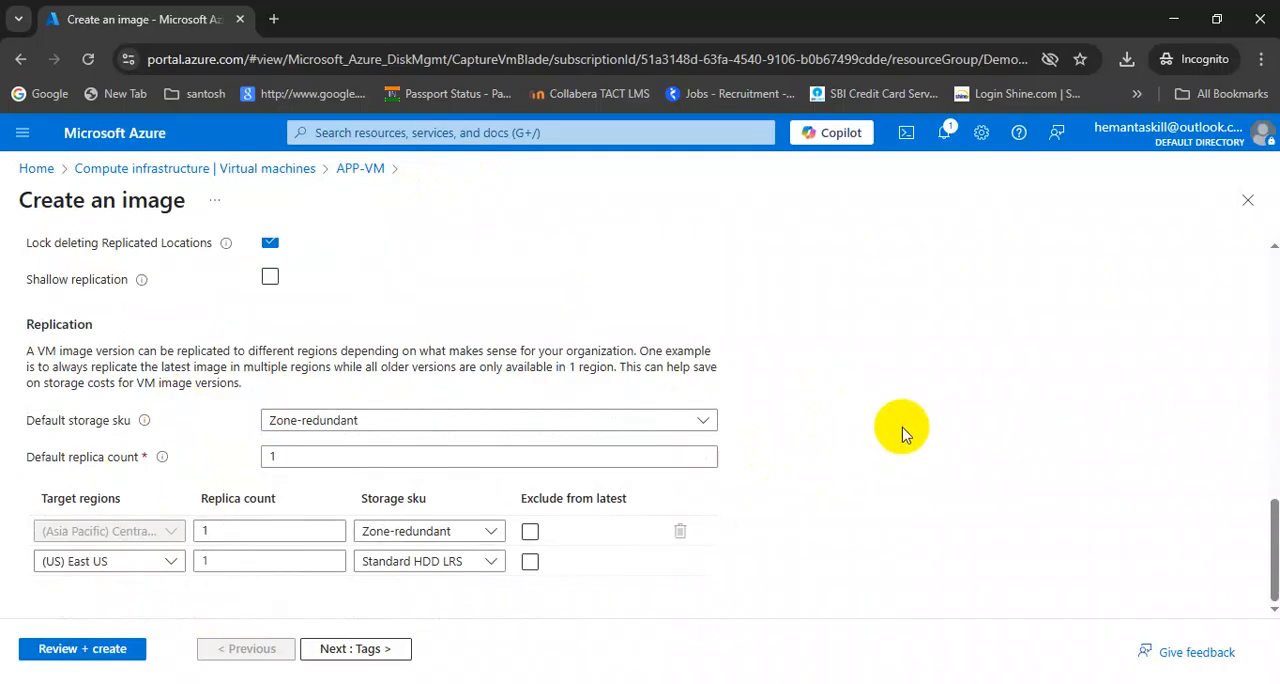
scroll(900, 430, "up", 4)
scroll(900, 430, "down", 4)
scroll(188, 468, "up", 6)
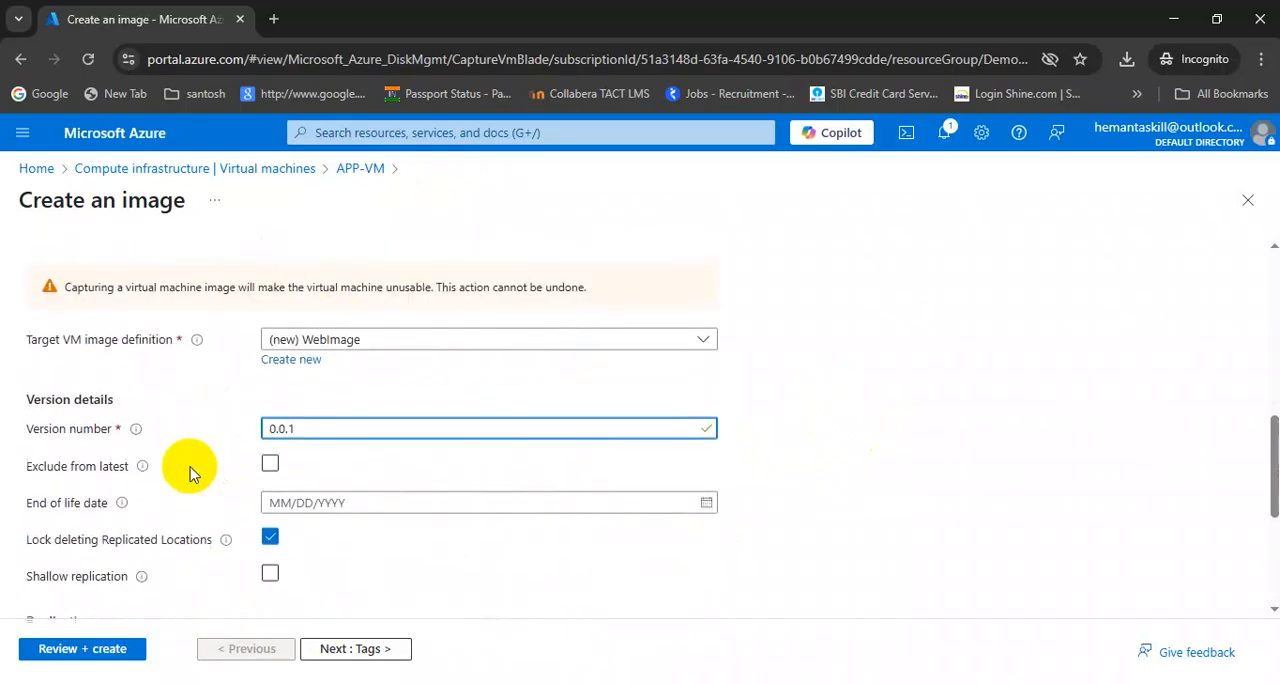
scroll(190, 470, "down", 3)
scroll(193, 470, "up", 4)
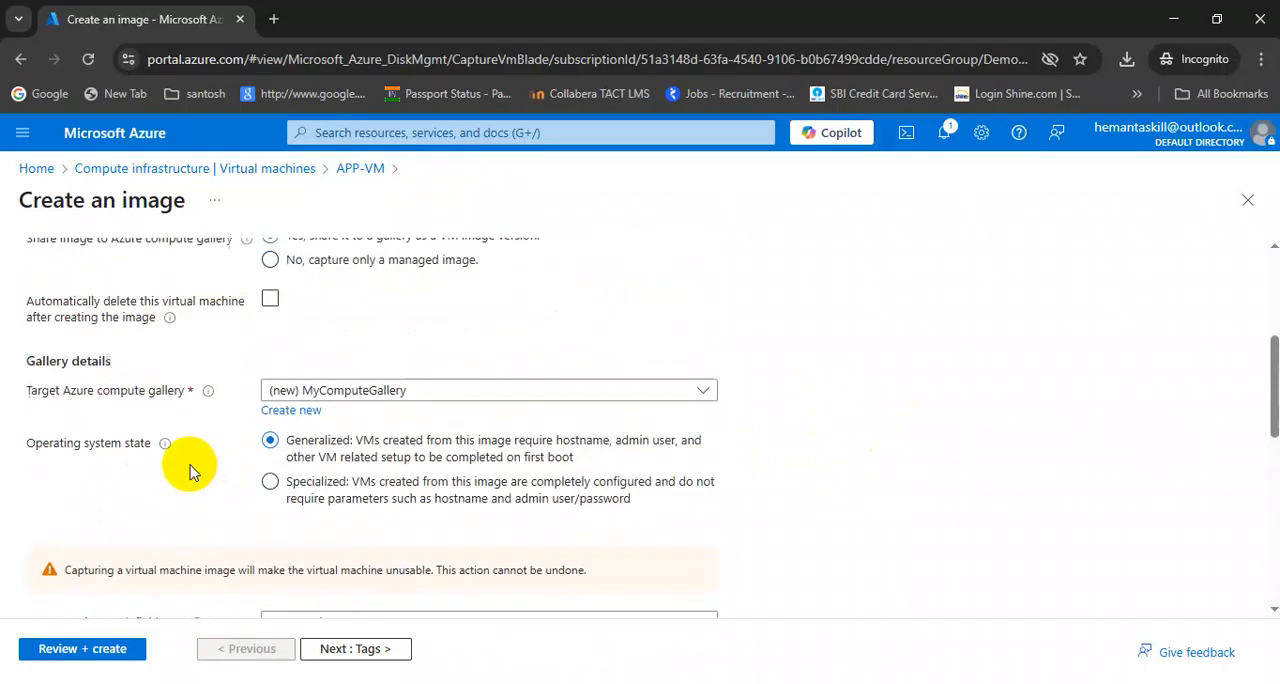
scroll(190, 466, "down", 8)
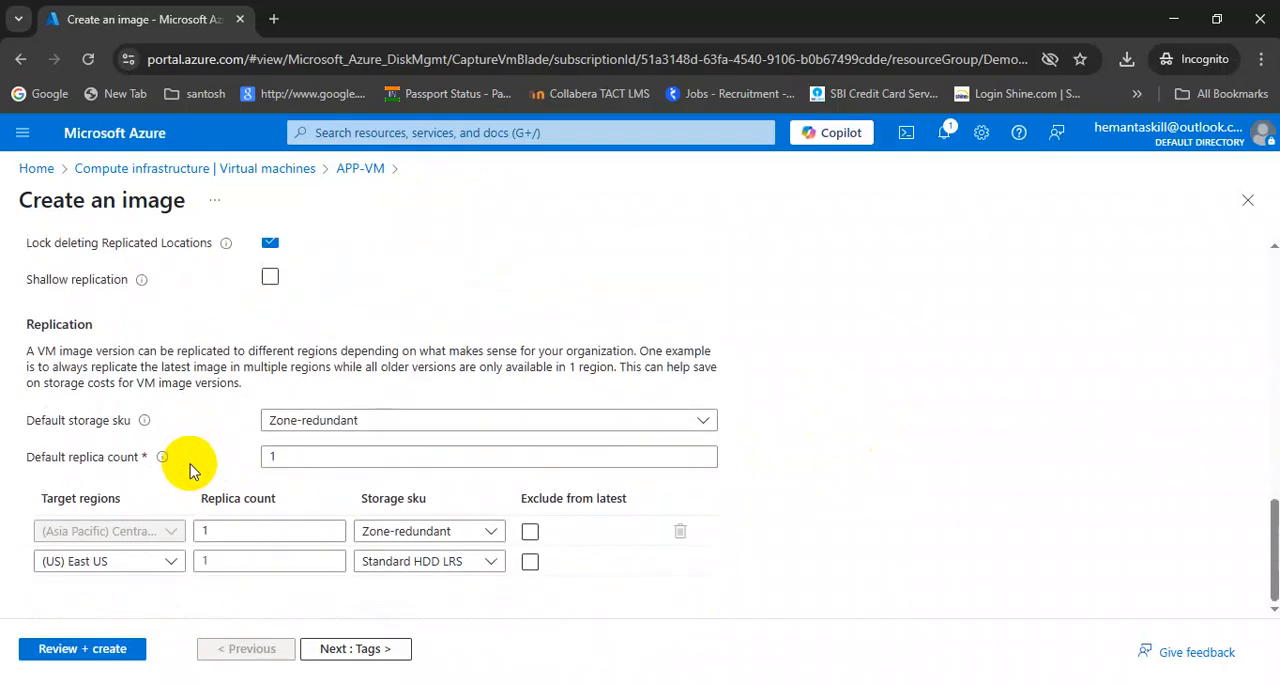
Validate the image configuration, review its summary and create the image
left_click(76, 653)
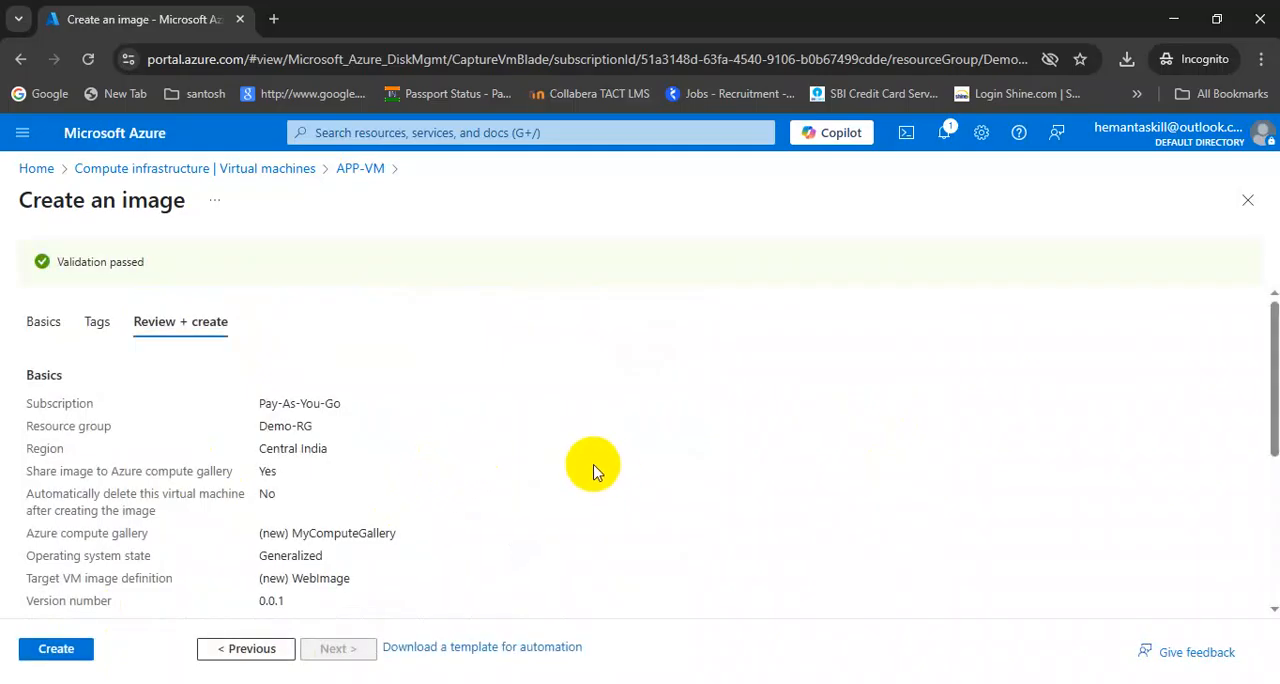
scroll(590, 465, "down", 1)
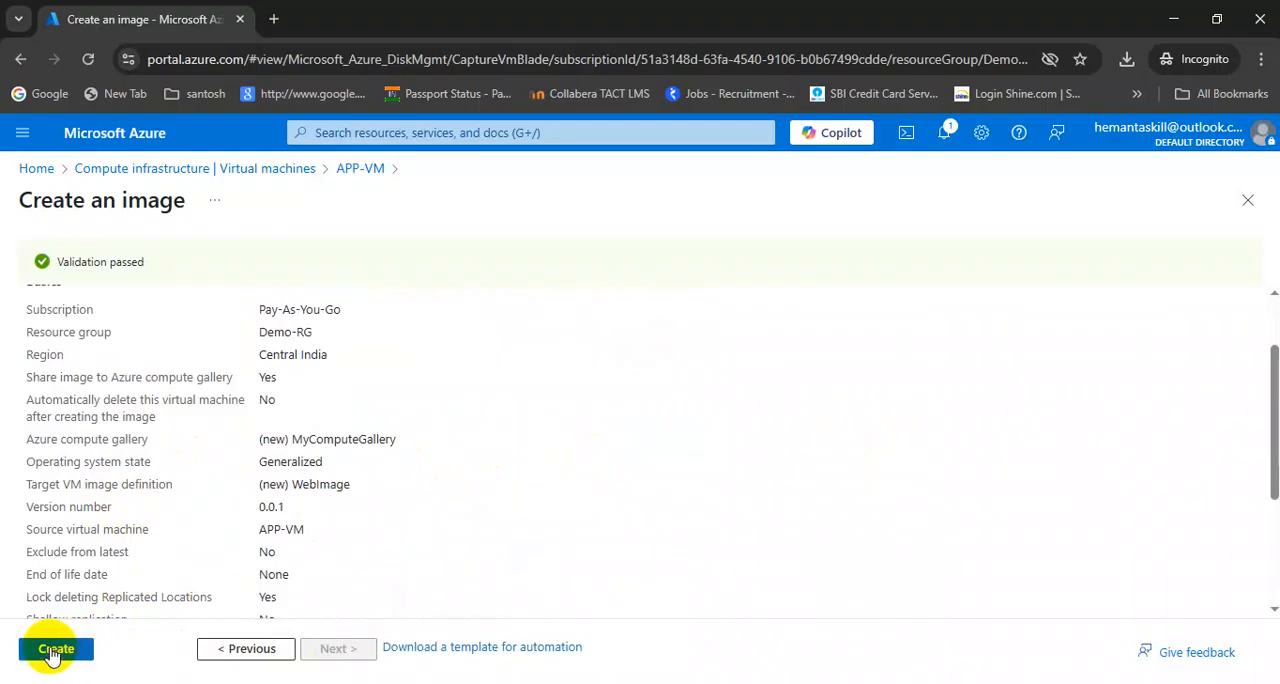
left_click(52, 655)
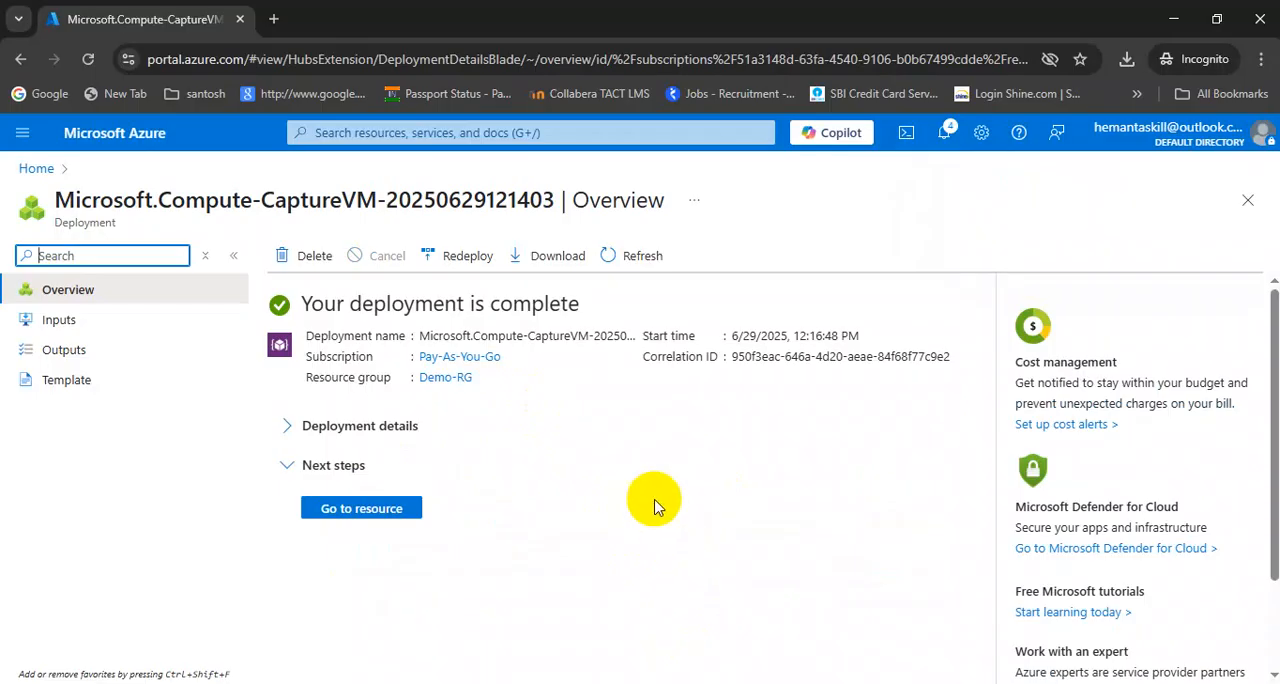
Open the list of all resources and look through it for the new gallery, image definition and image version
left_click(350, 138)
left_click(447, 408)
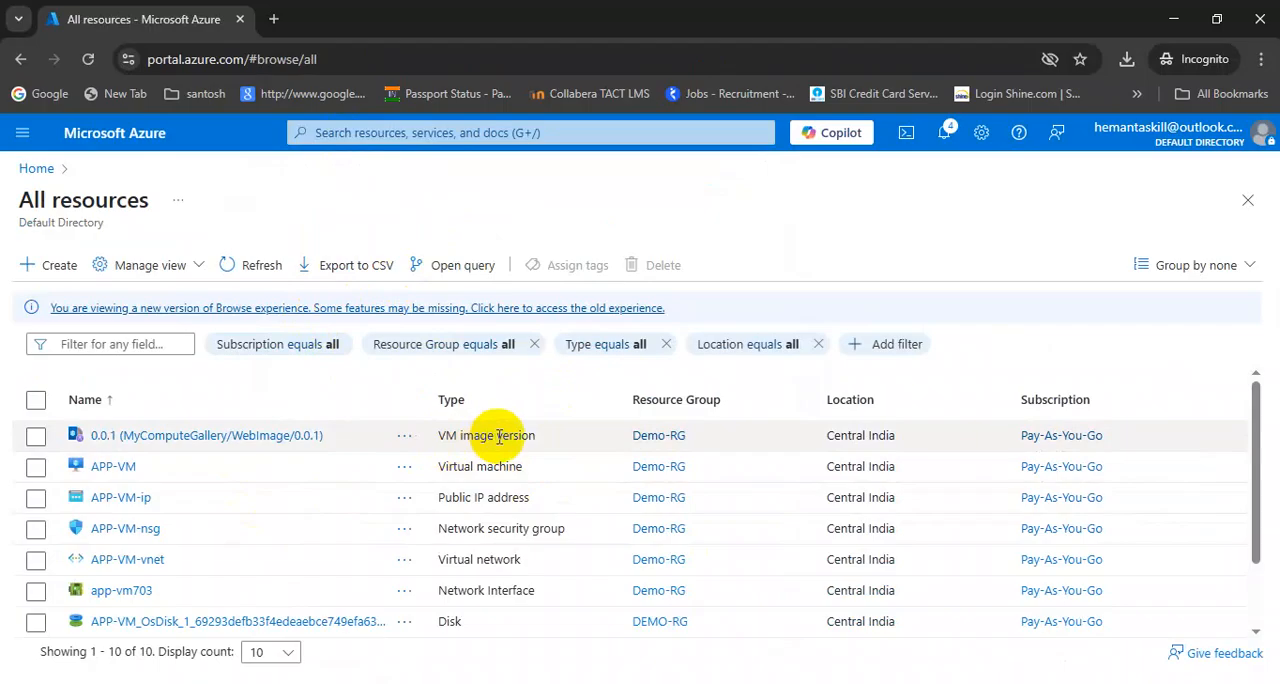
scroll(221, 492, "down", 1)
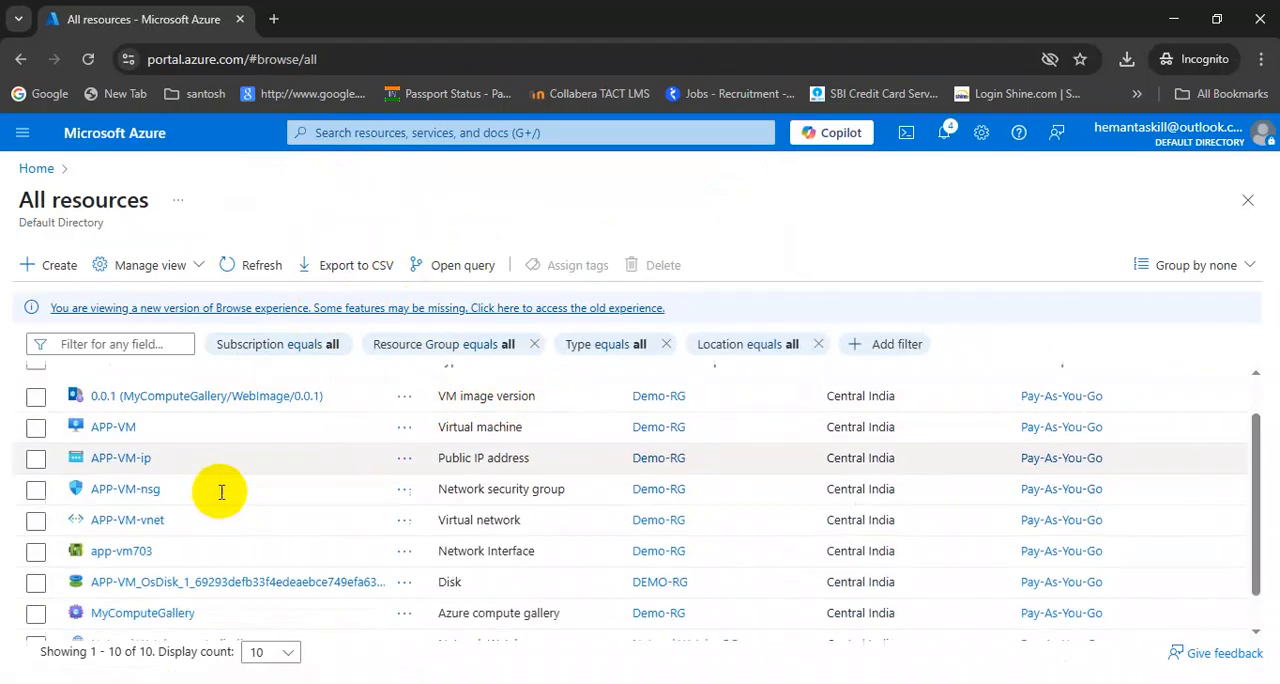
scroll(221, 492, "down", 1)
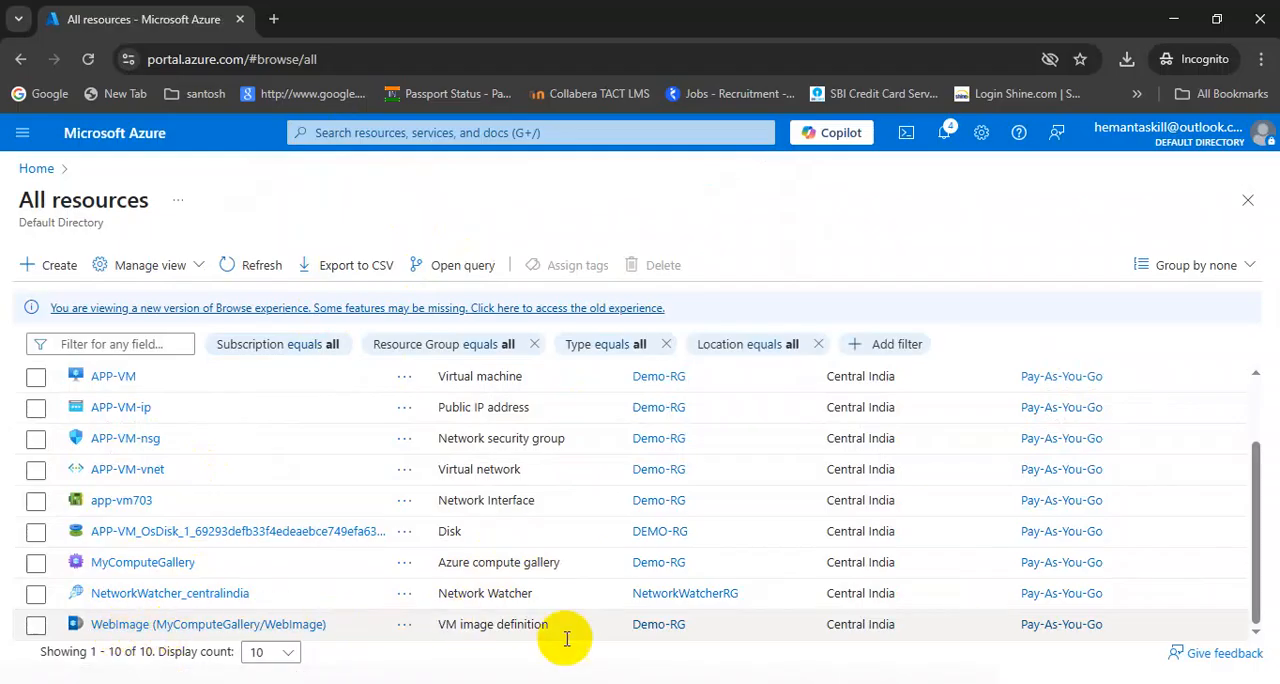
Go to the Virtual machines service and start creating a new Azure virtual machine
left_click(358, 133)
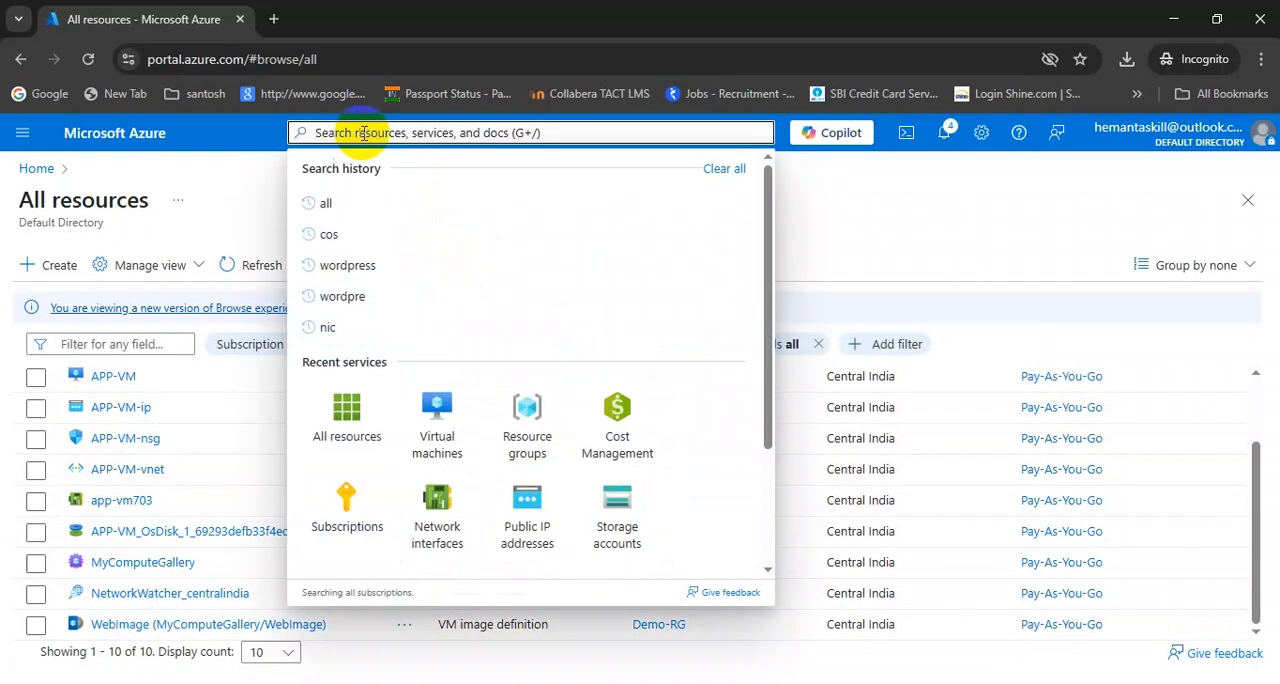
left_click(437, 430)
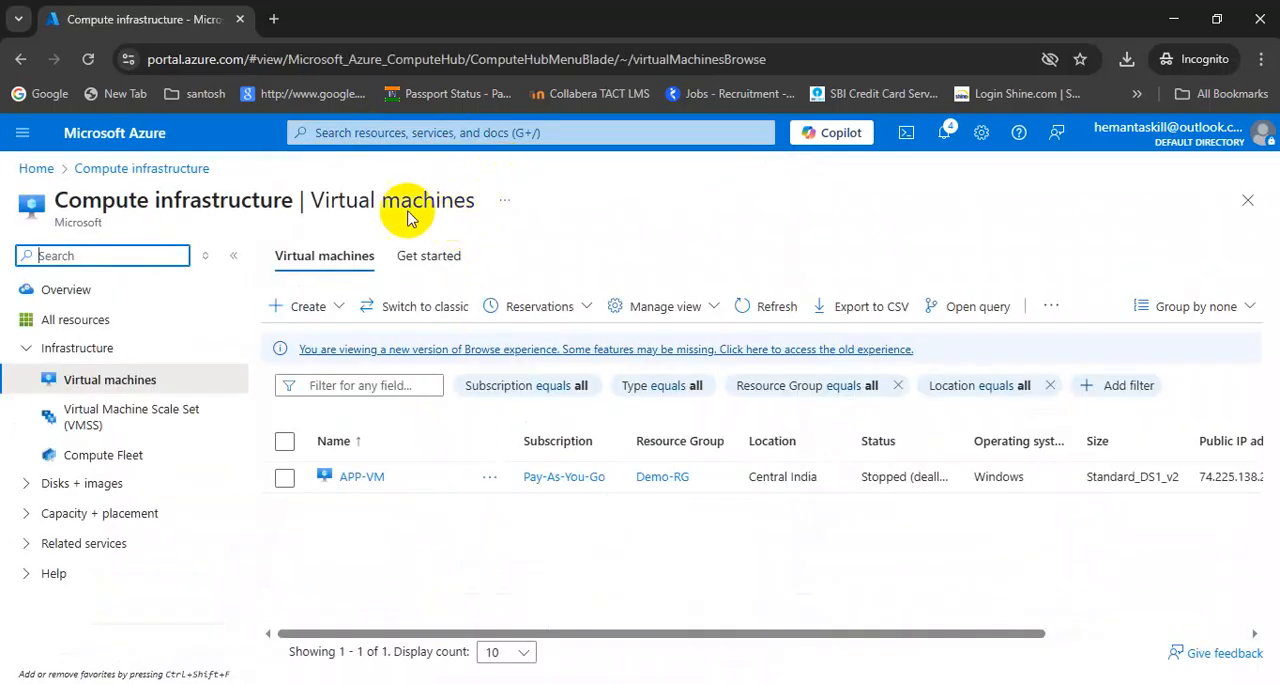
left_click(340, 309)
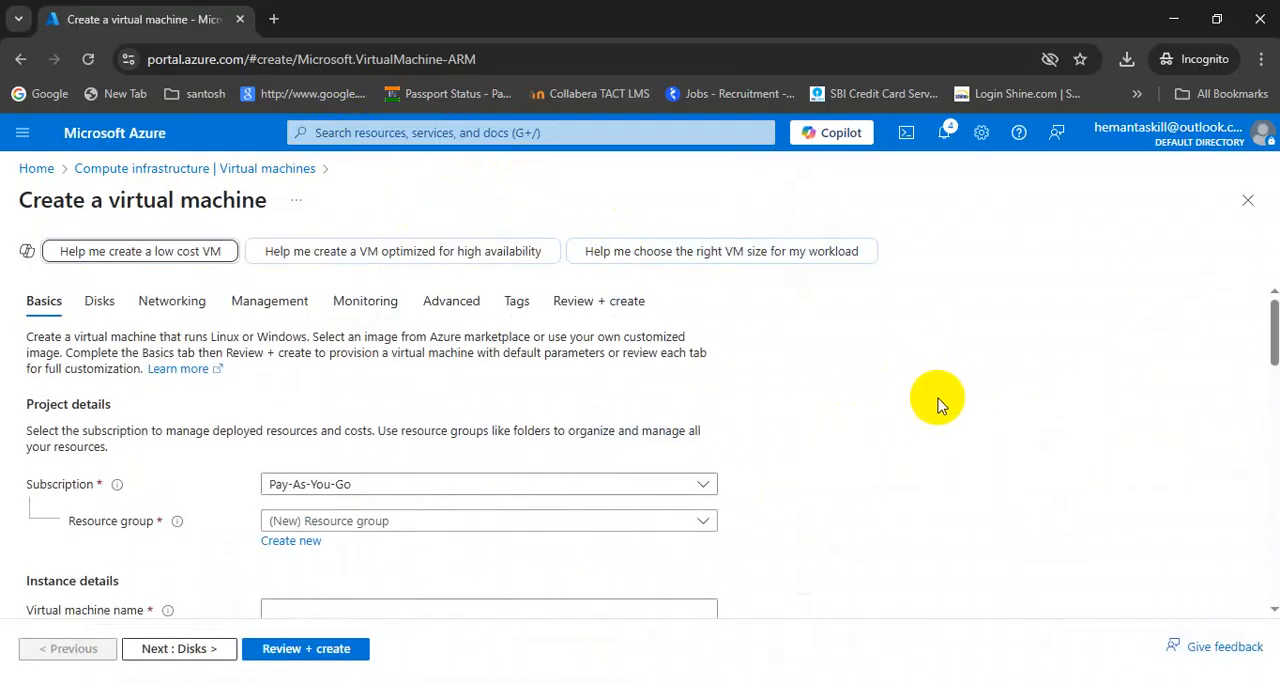
Assign the new virtual machine to resource group Demo-RG and name it app-vm1
left_click(334, 521)
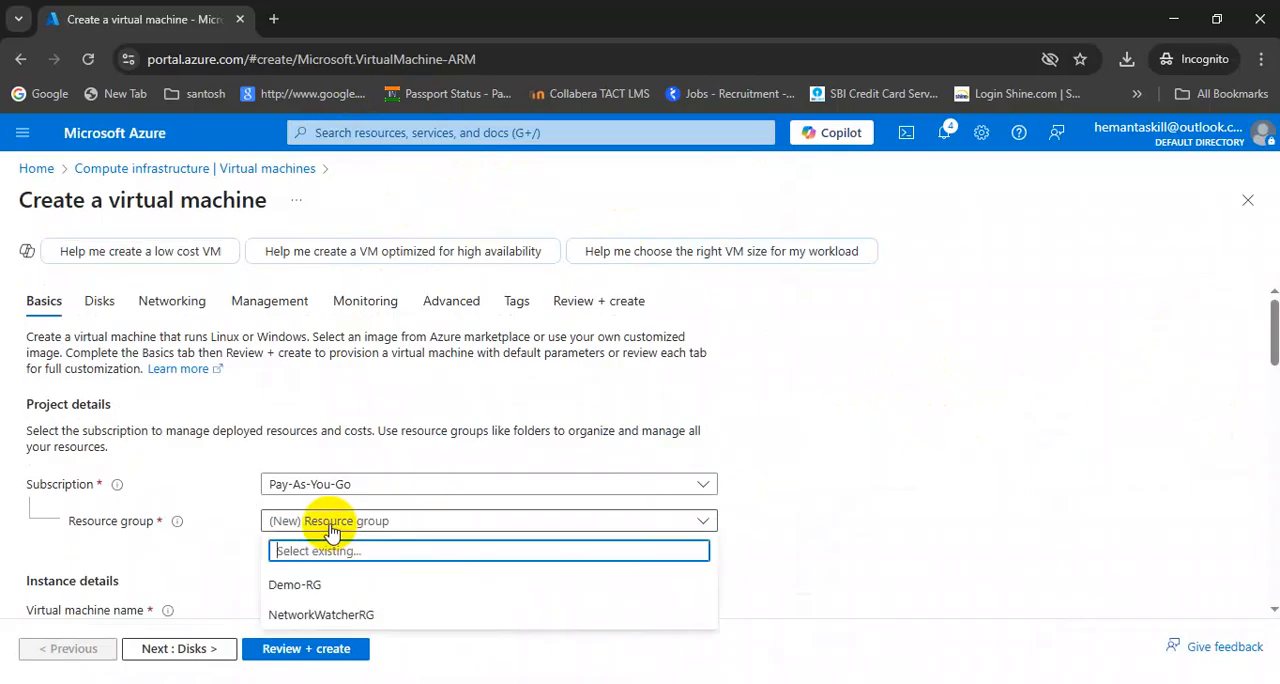
left_click(290, 585)
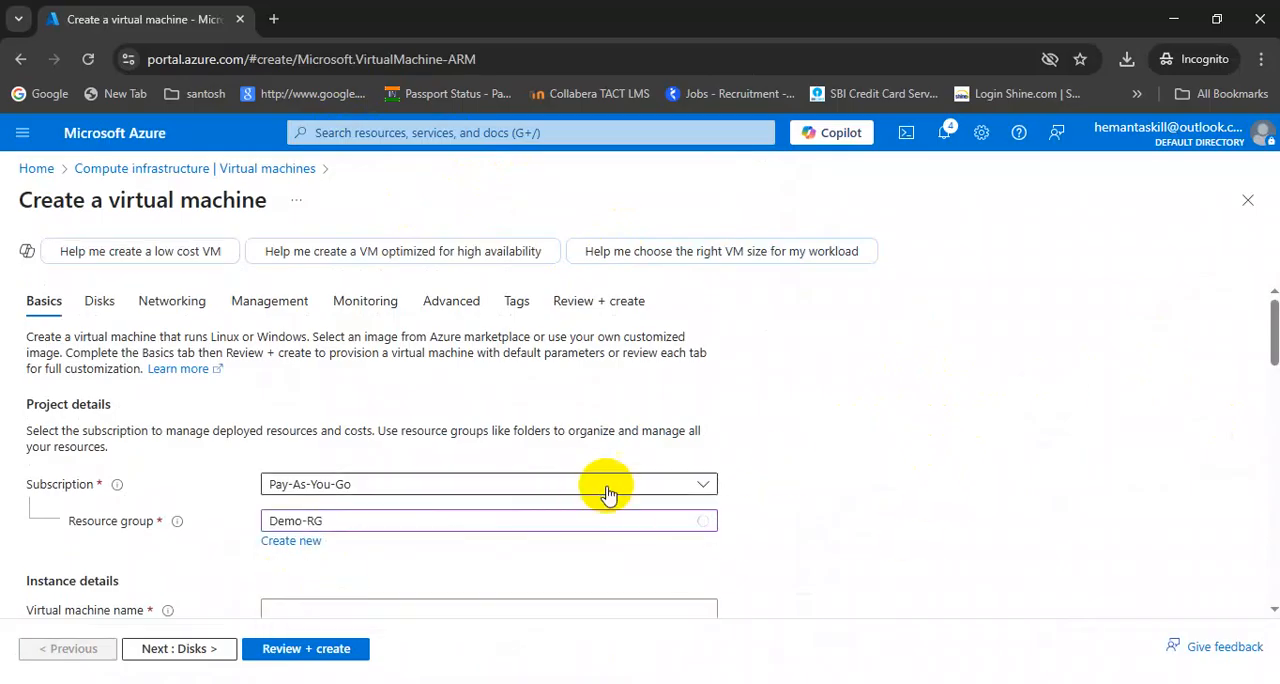
scroll(884, 463, "down", 1)
scroll(884, 463, "down", 3)
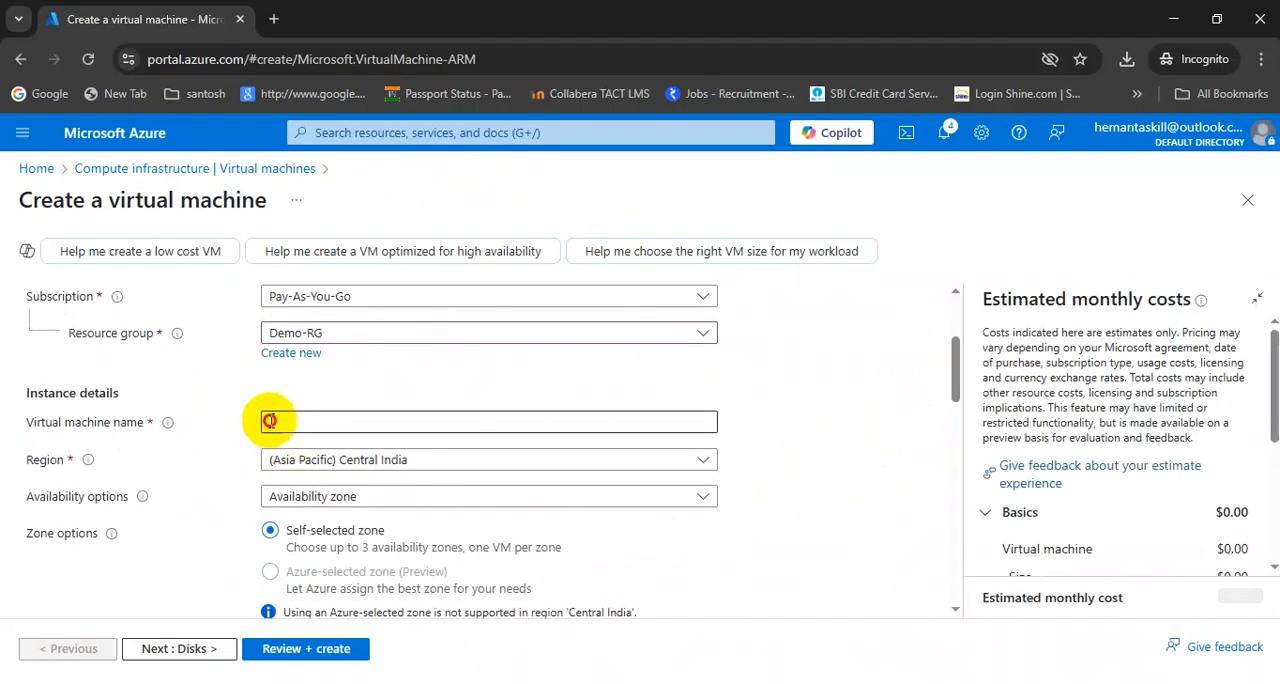
left_click(324, 424)
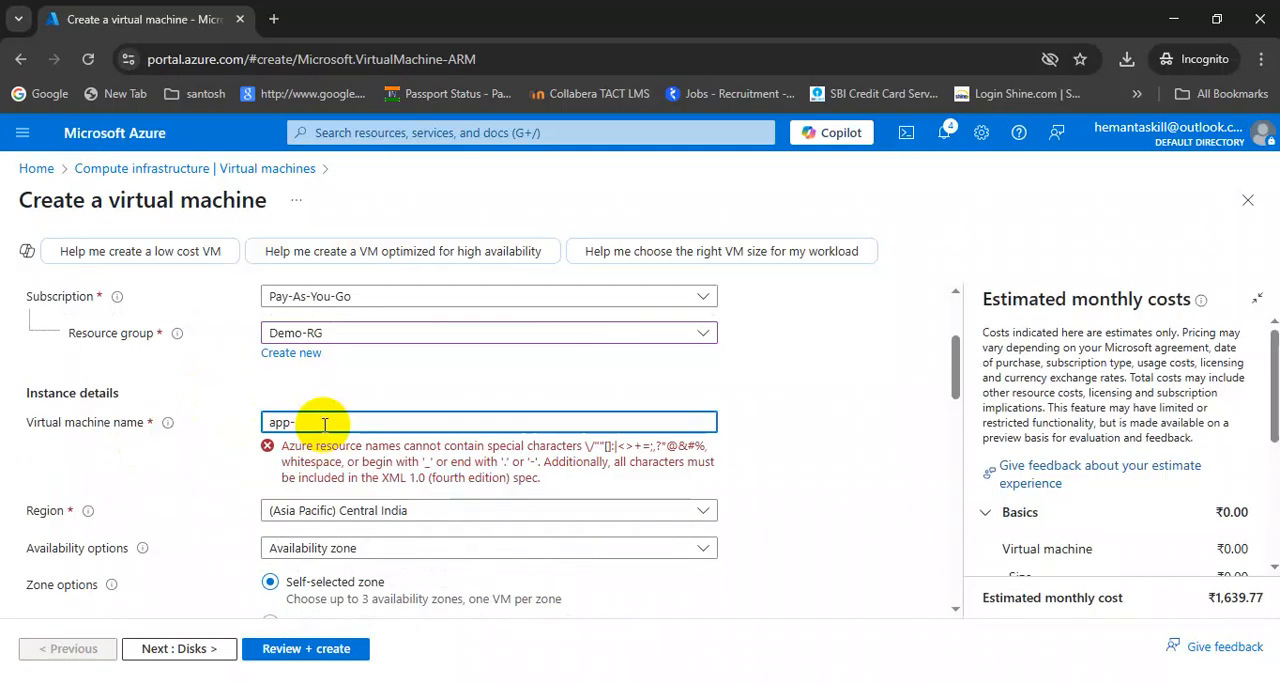
type("app-vm1")
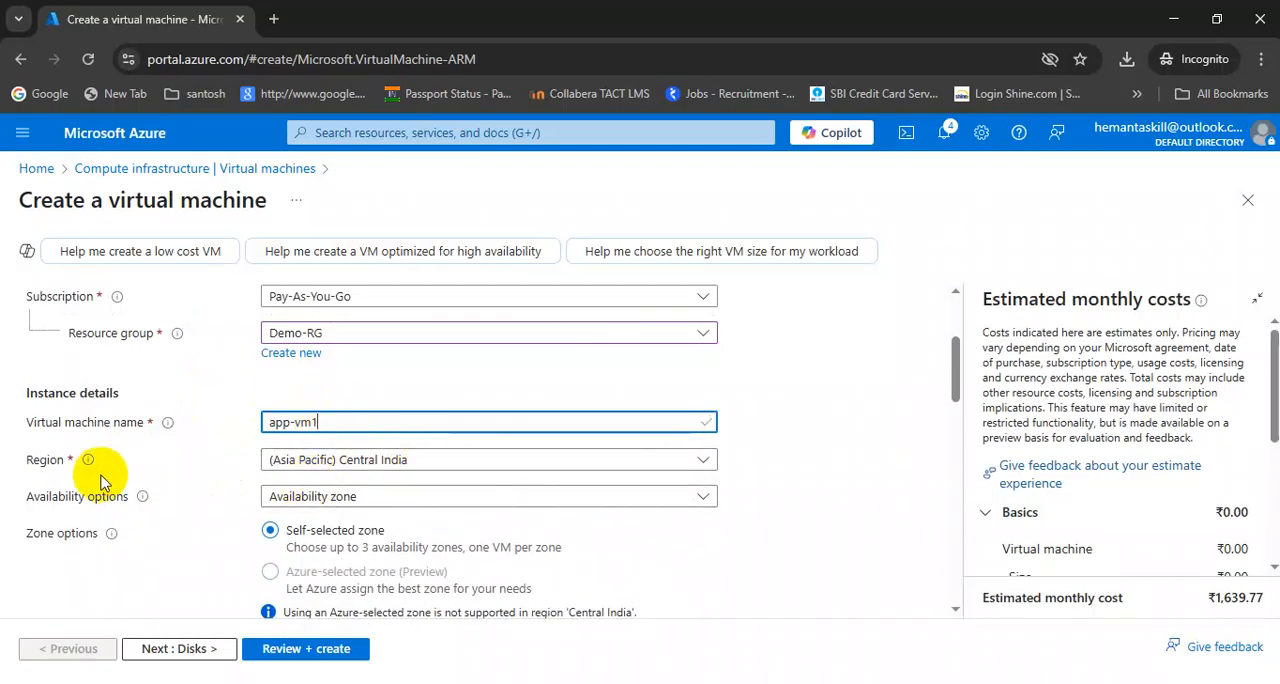
Set the availability options to No infrastructure redundancy required and the security type to Standard
left_click(366, 495)
left_click(366, 312)
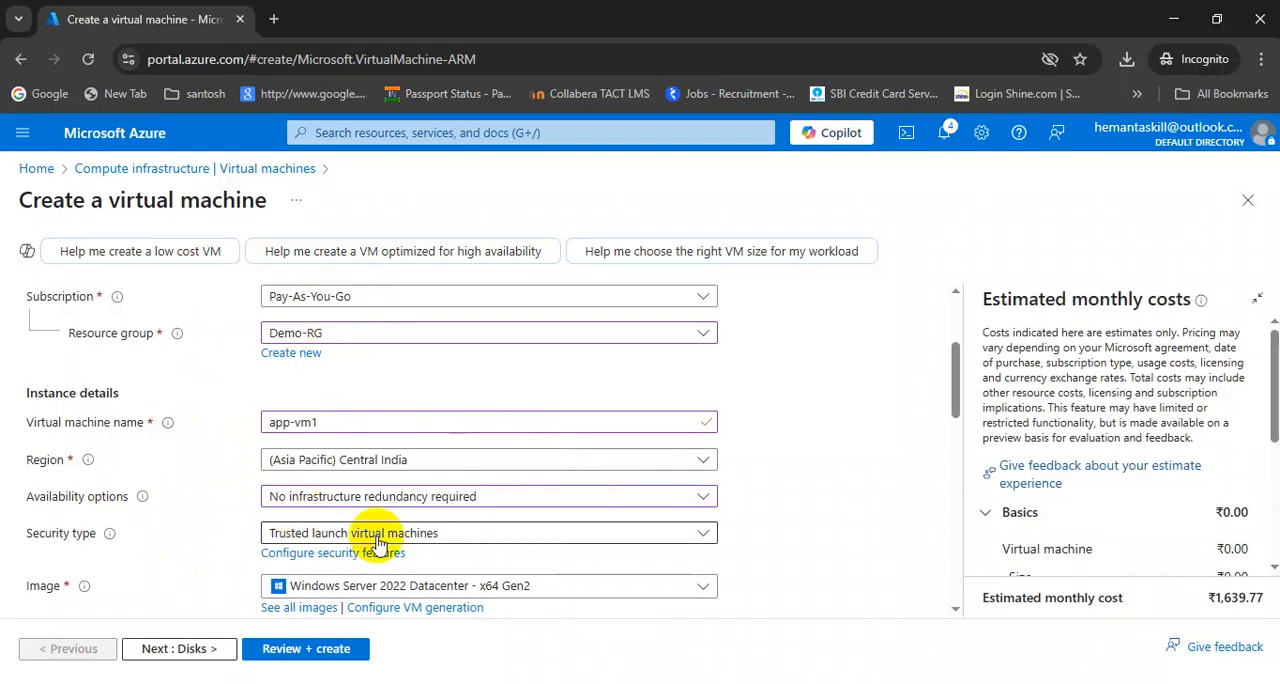
left_click(330, 533)
left_click(312, 340)
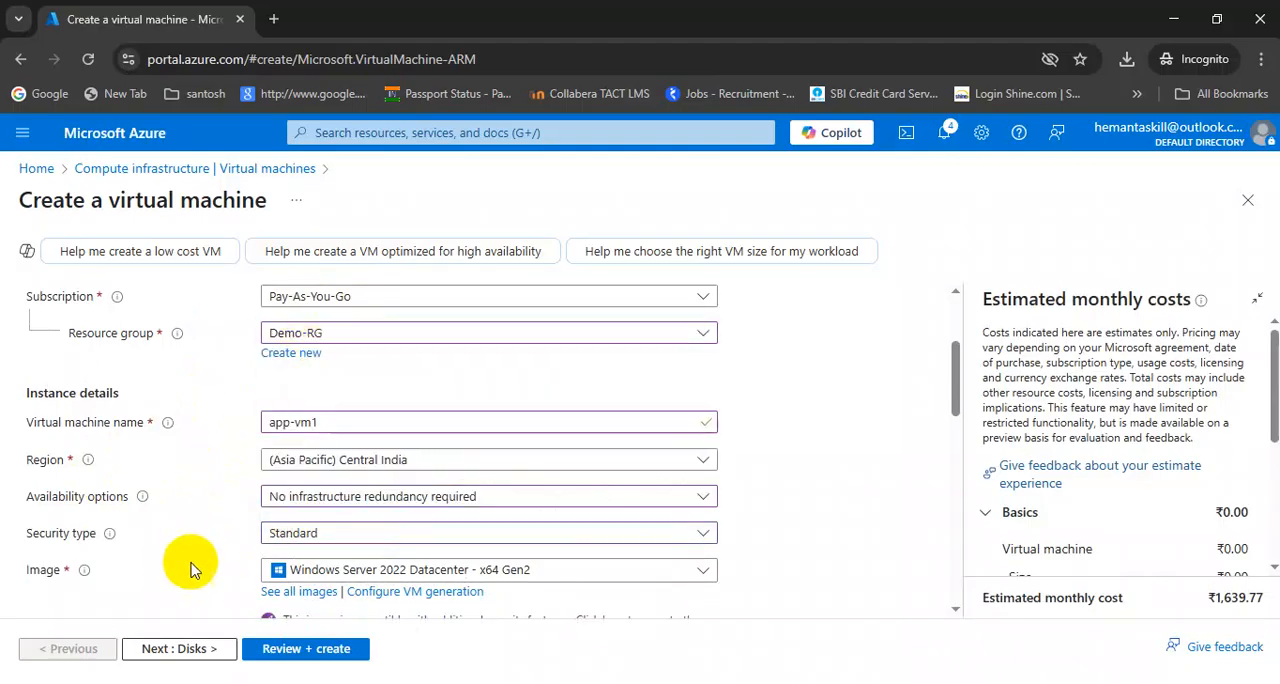
Choose the shared image WebImage from MyComputeGallery as the virtual machine's image
scroll(186, 550, "down", 3)
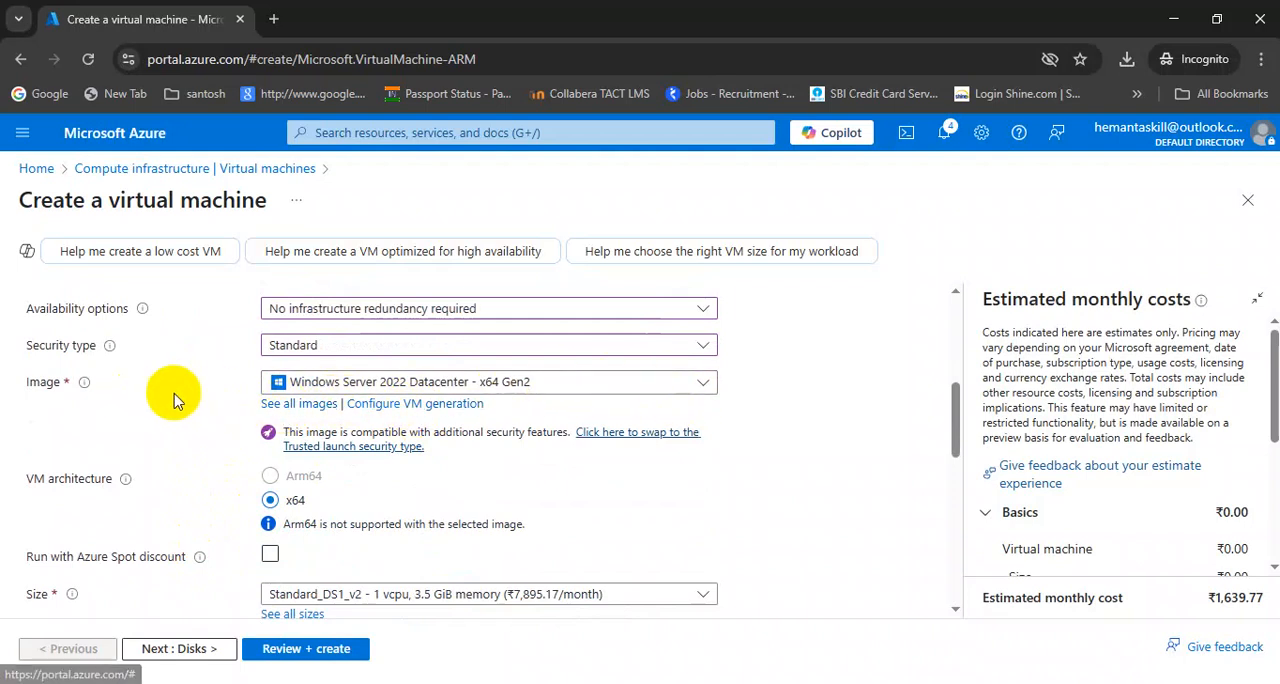
left_click(289, 405)
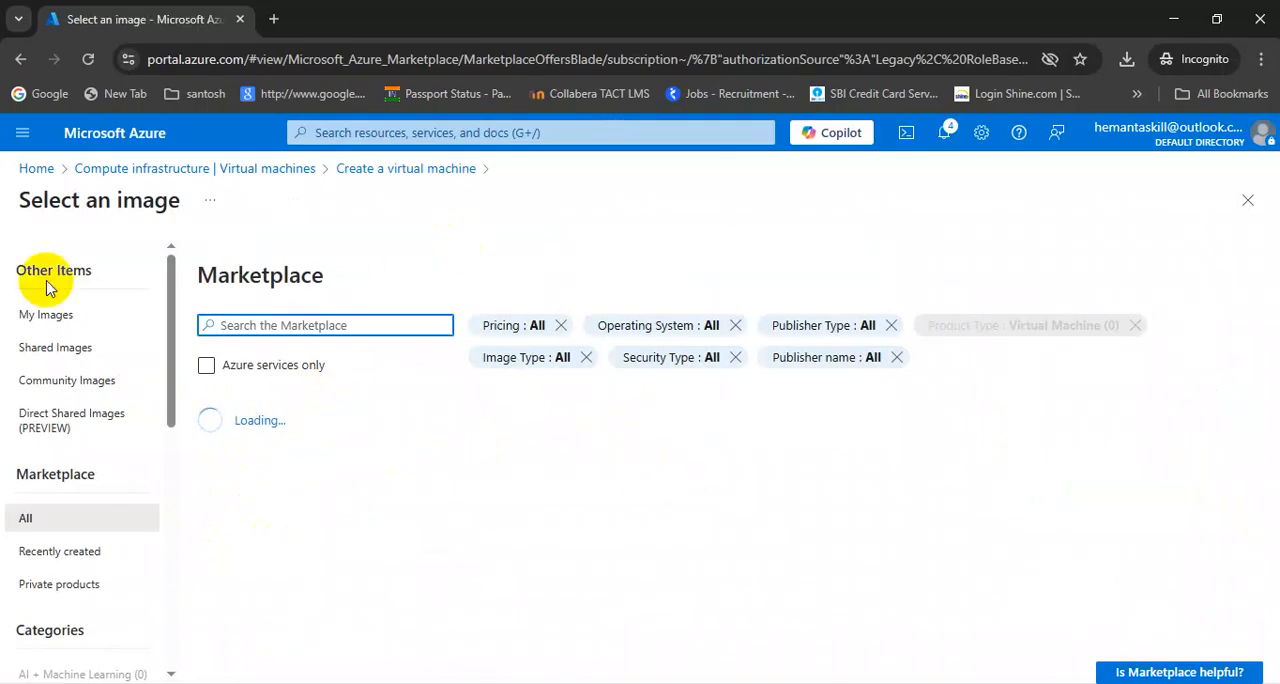
left_click(40, 348)
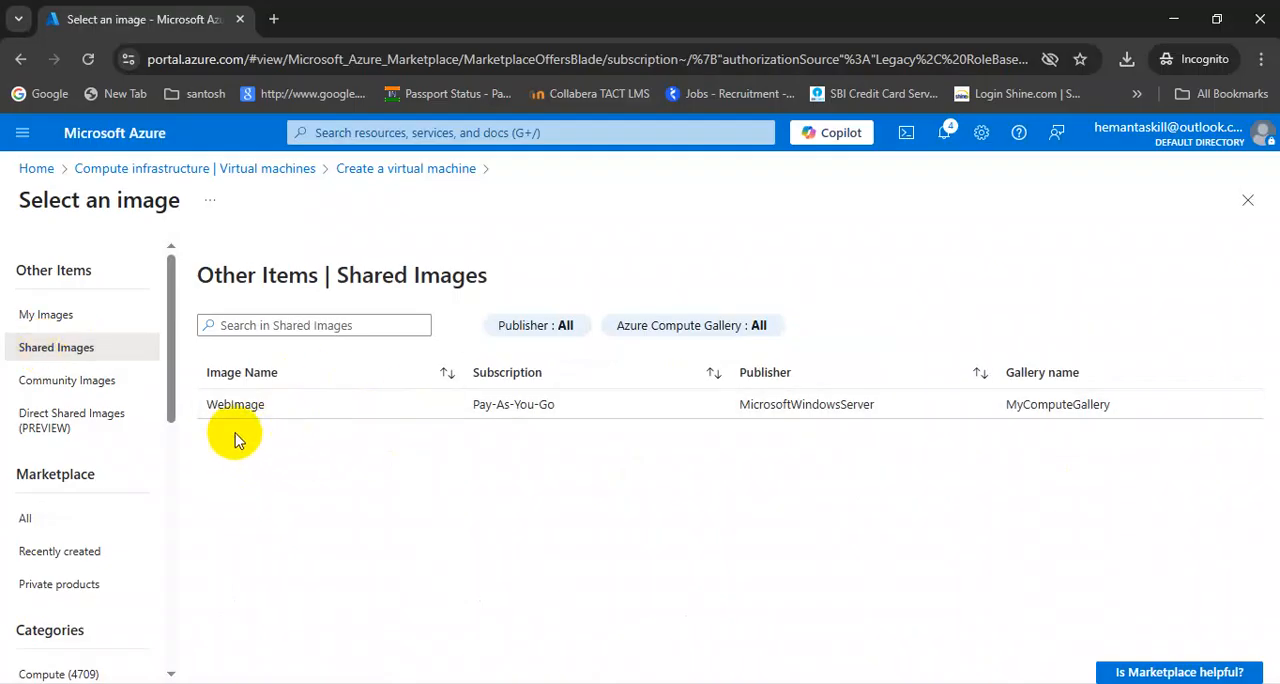
left_click(225, 407)
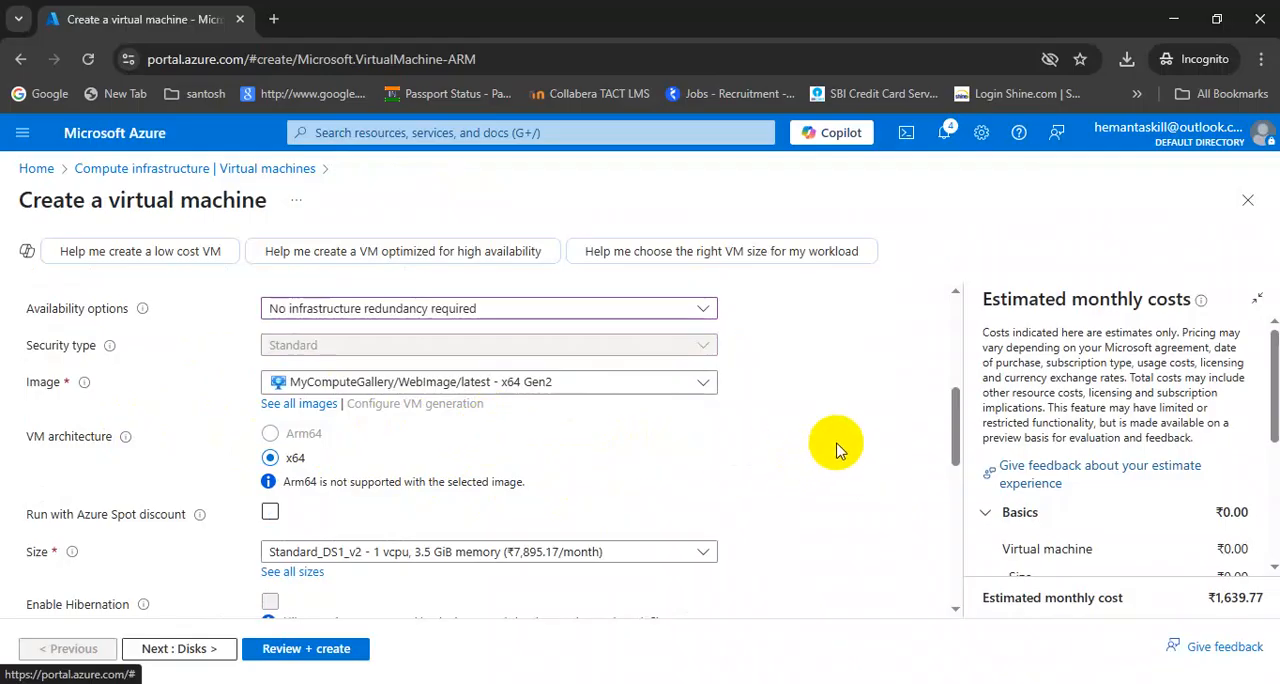
Set the administrator username to adminp, then enter and confirm the administrator password
scroll(835, 447, "down", 1)
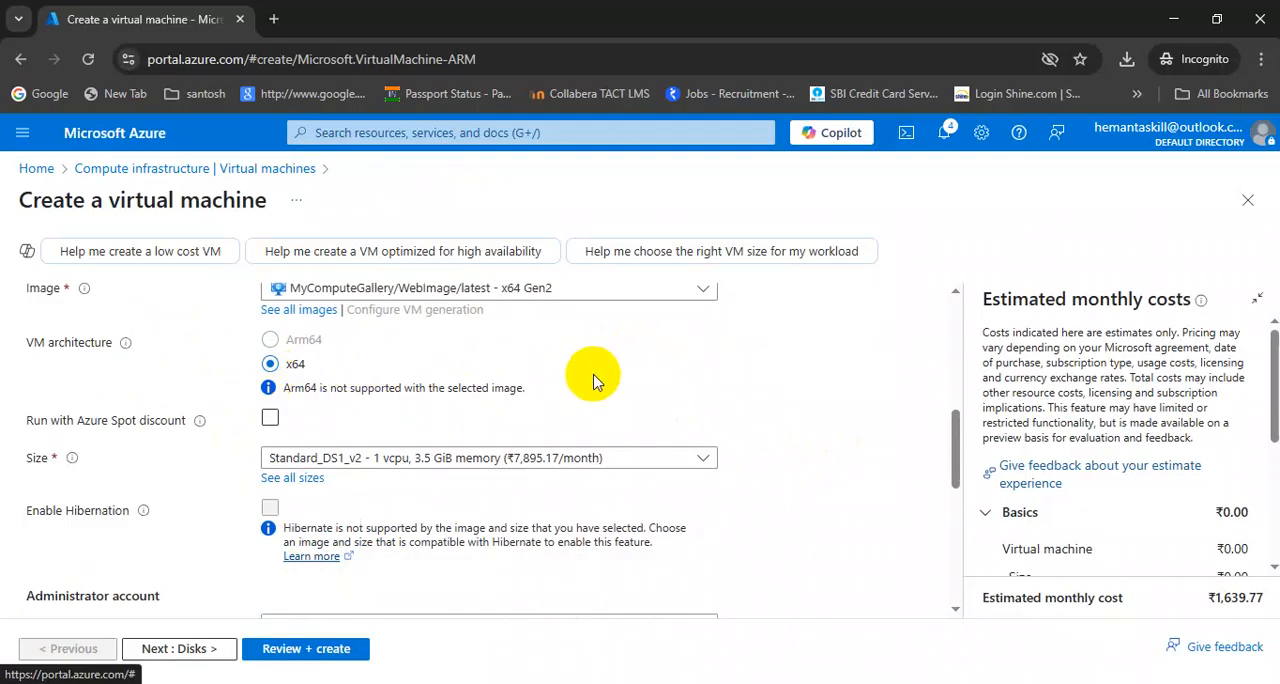
scroll(593, 381, "down", 1)
scroll(783, 388, "down", 2)
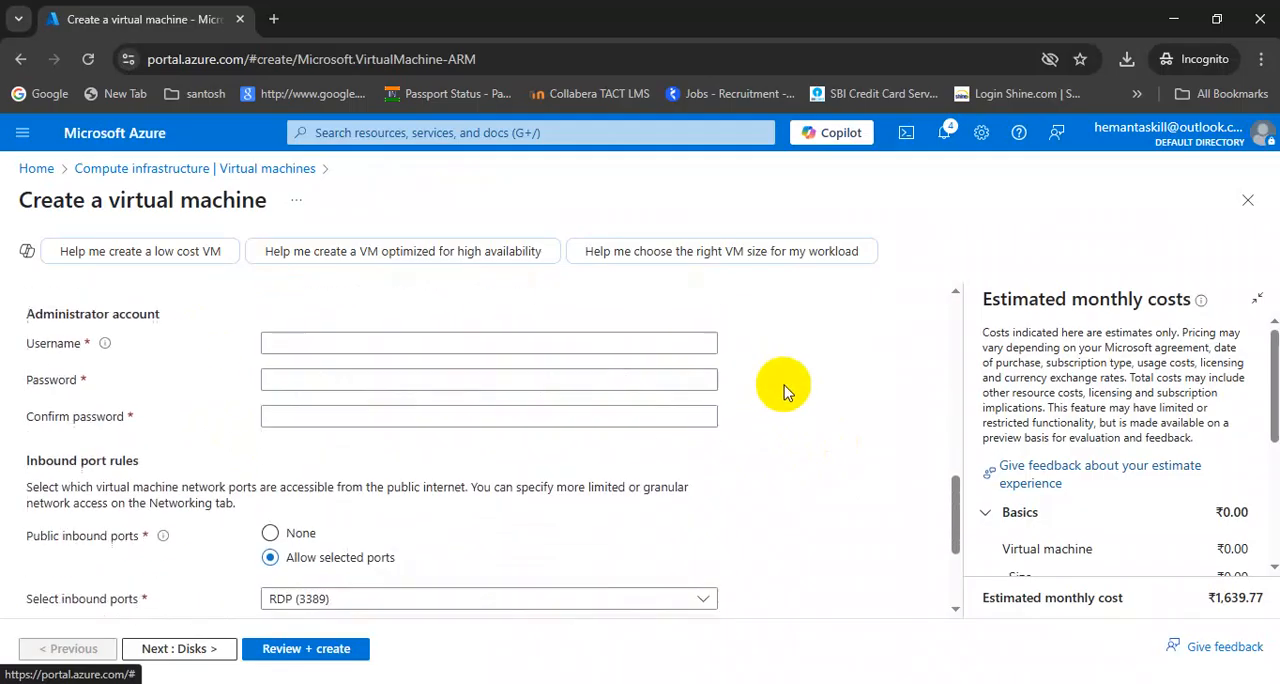
left_click(272, 343)
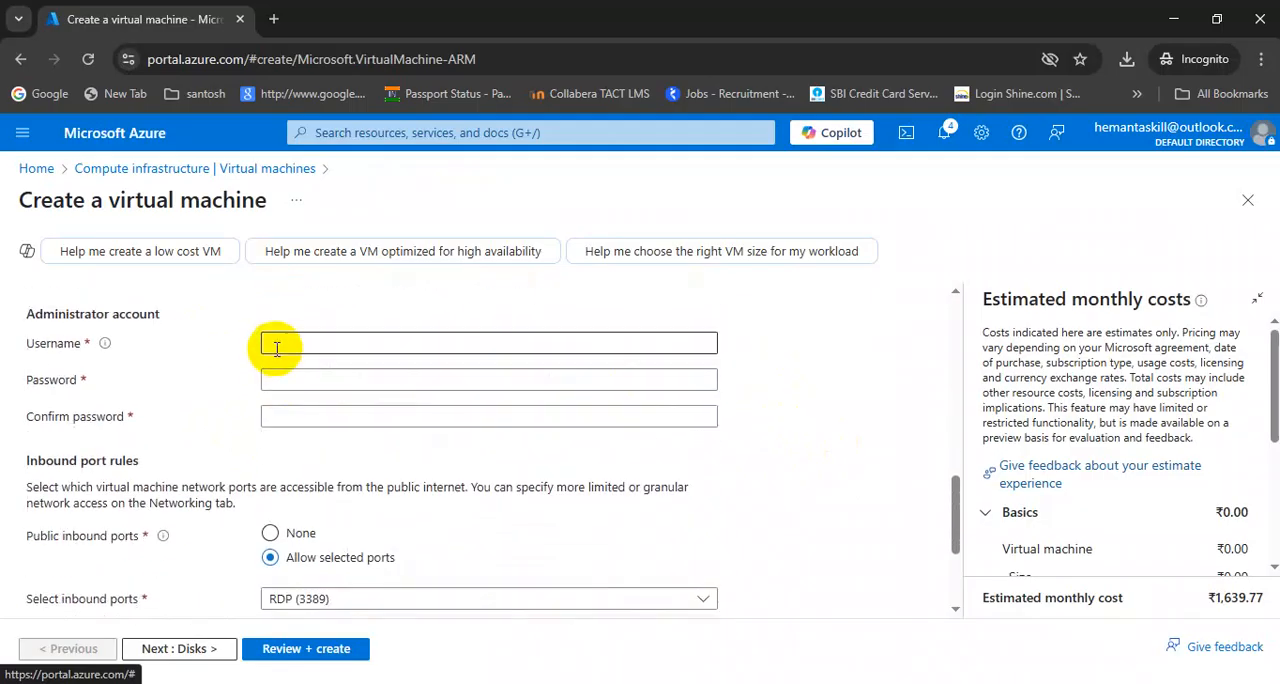
left_click(346, 388)
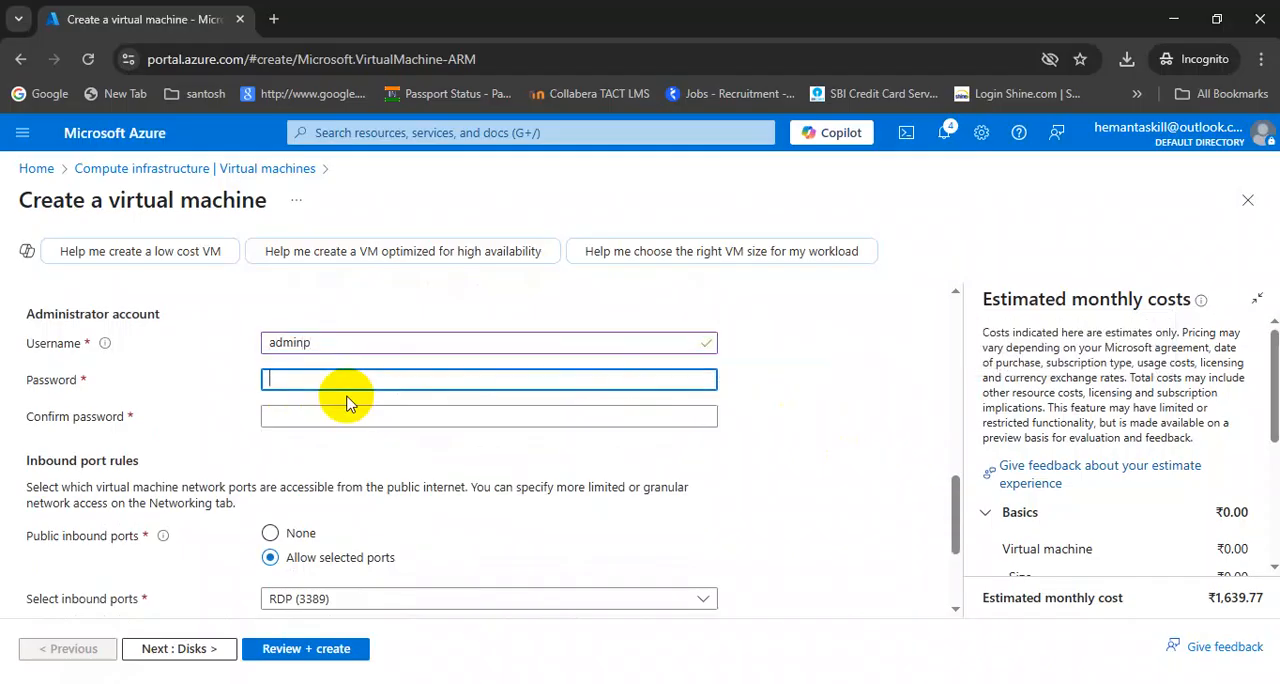
type("••••••••")
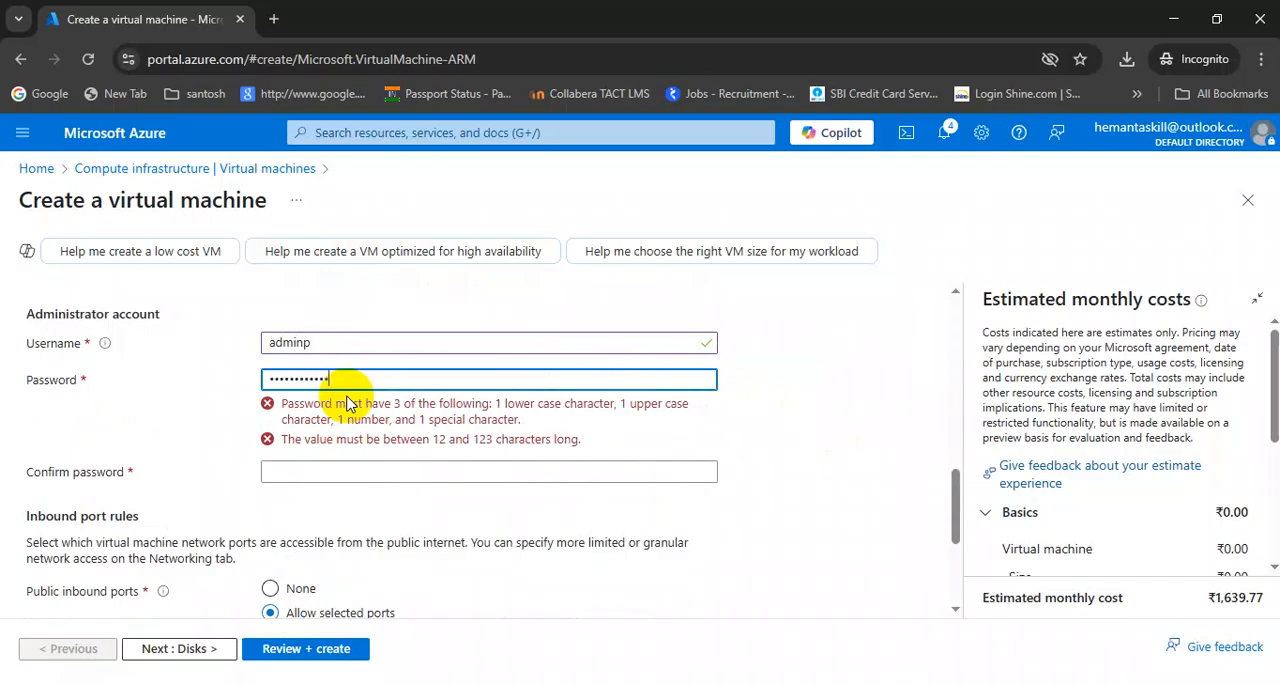
type("•")
key("Tab")
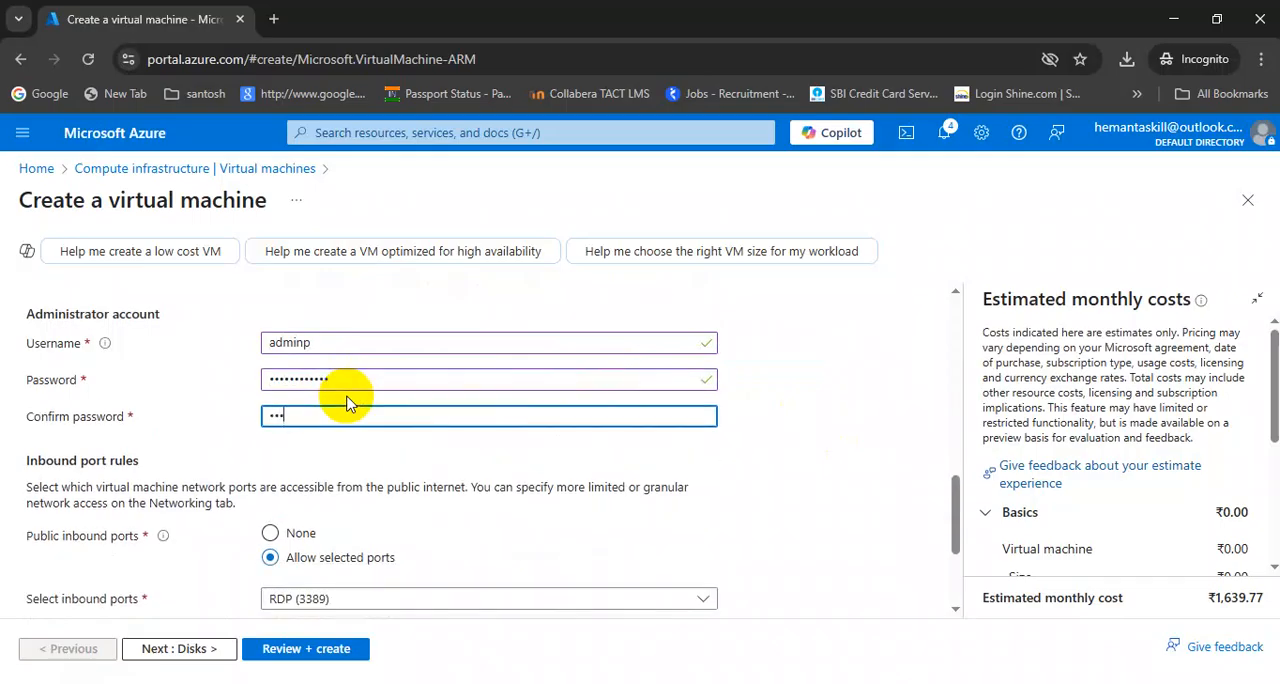
type("••••••••")
Allow HTTP (80) as a public inbound port in addition to RDP (3389)
scroll(450, 505, "down", 1)
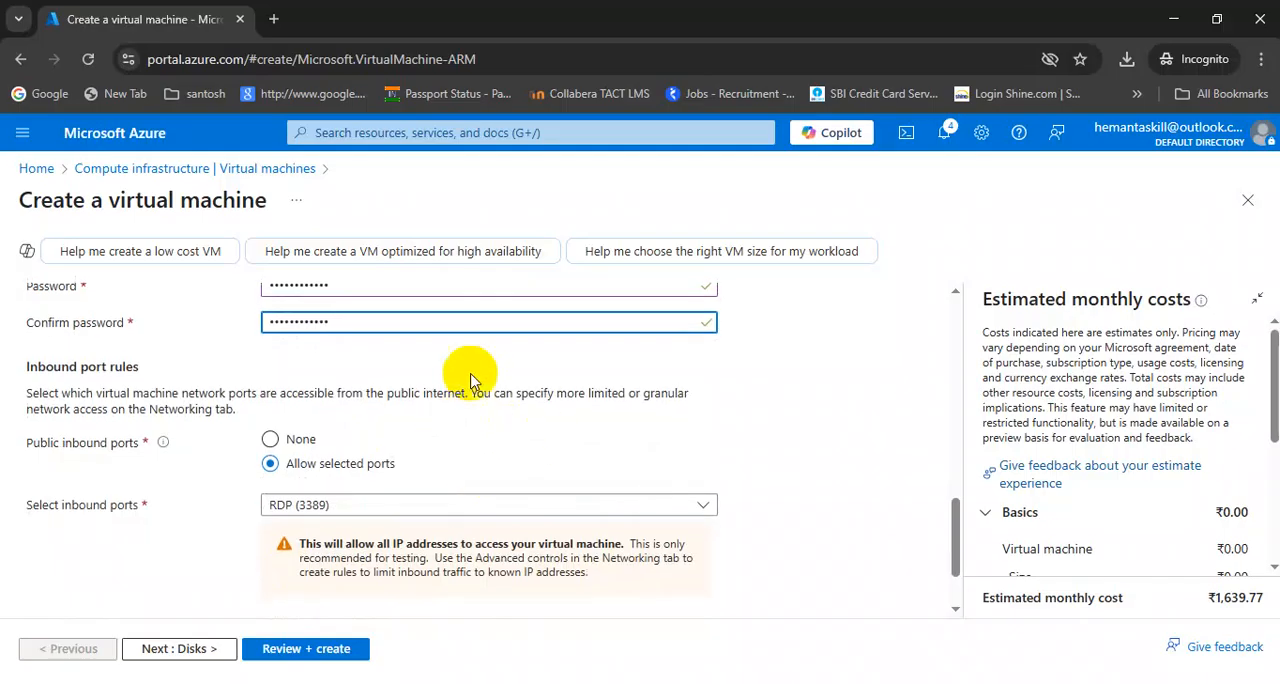
left_click(357, 518)
left_click(278, 533)
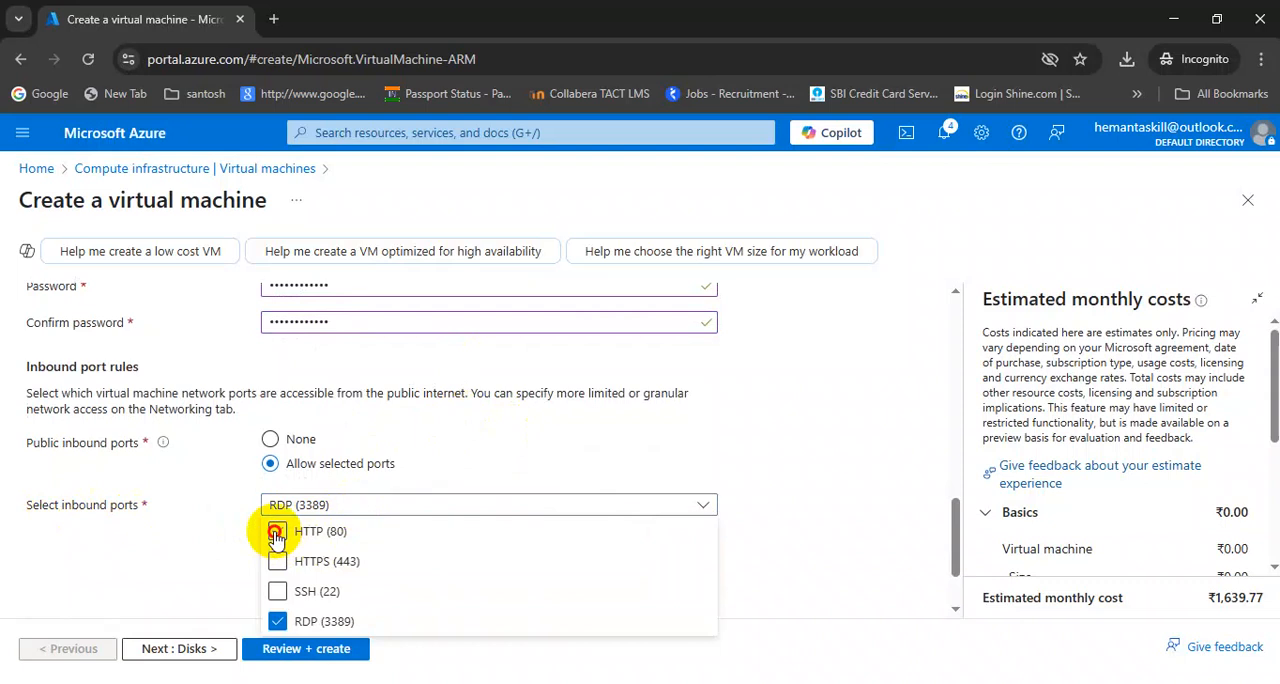
left_click(200, 505)
scroll(190, 530, "down", 1)
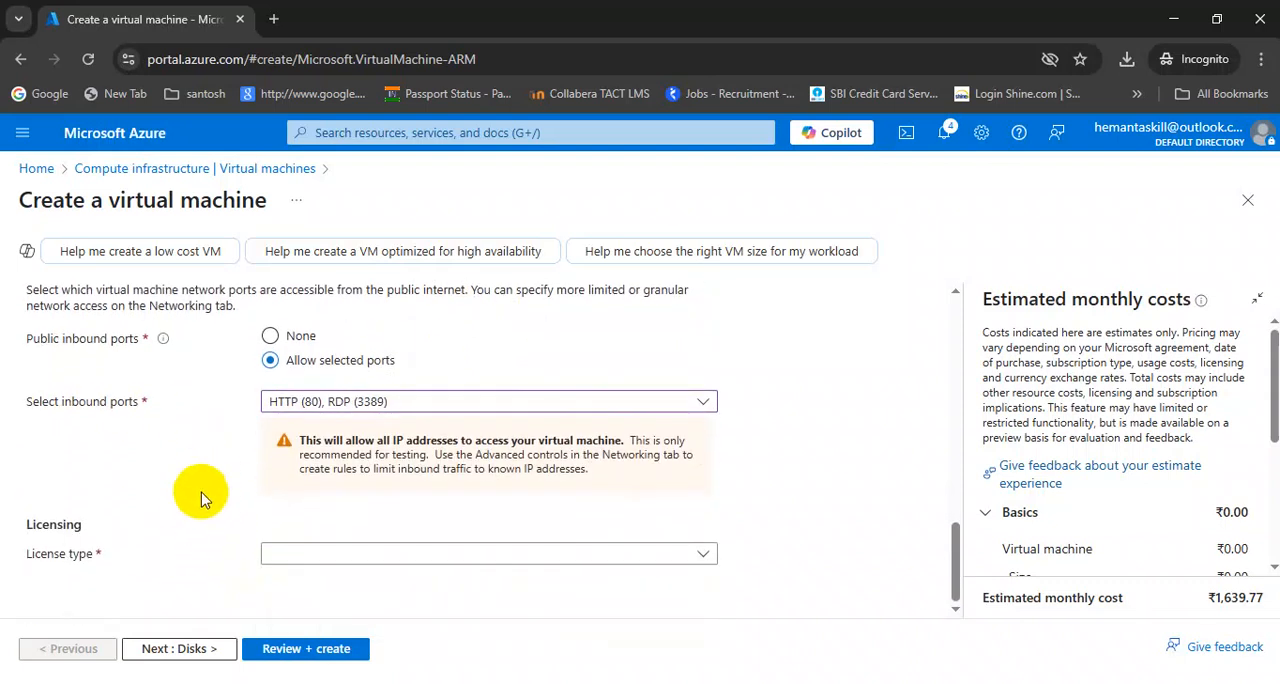
Keep the default disk, networking, management, monitoring, advanced and tag settings and proceed to the final validation
left_click(163, 647)
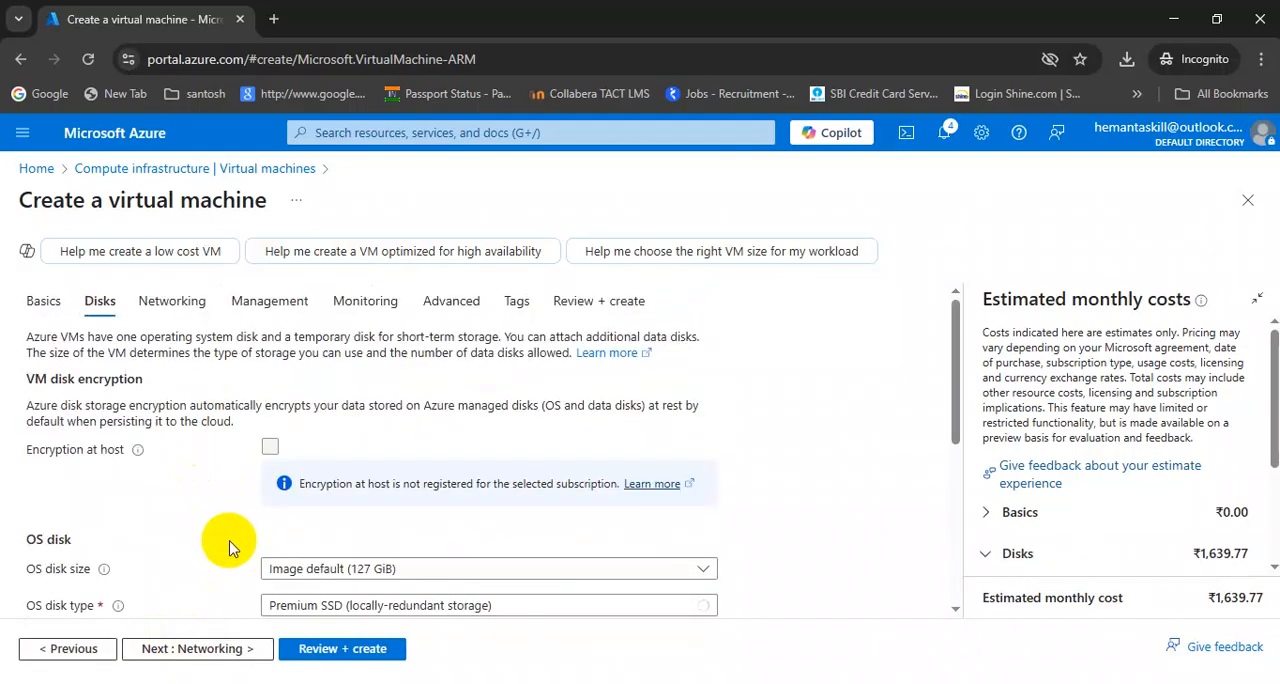
left_click(188, 649)
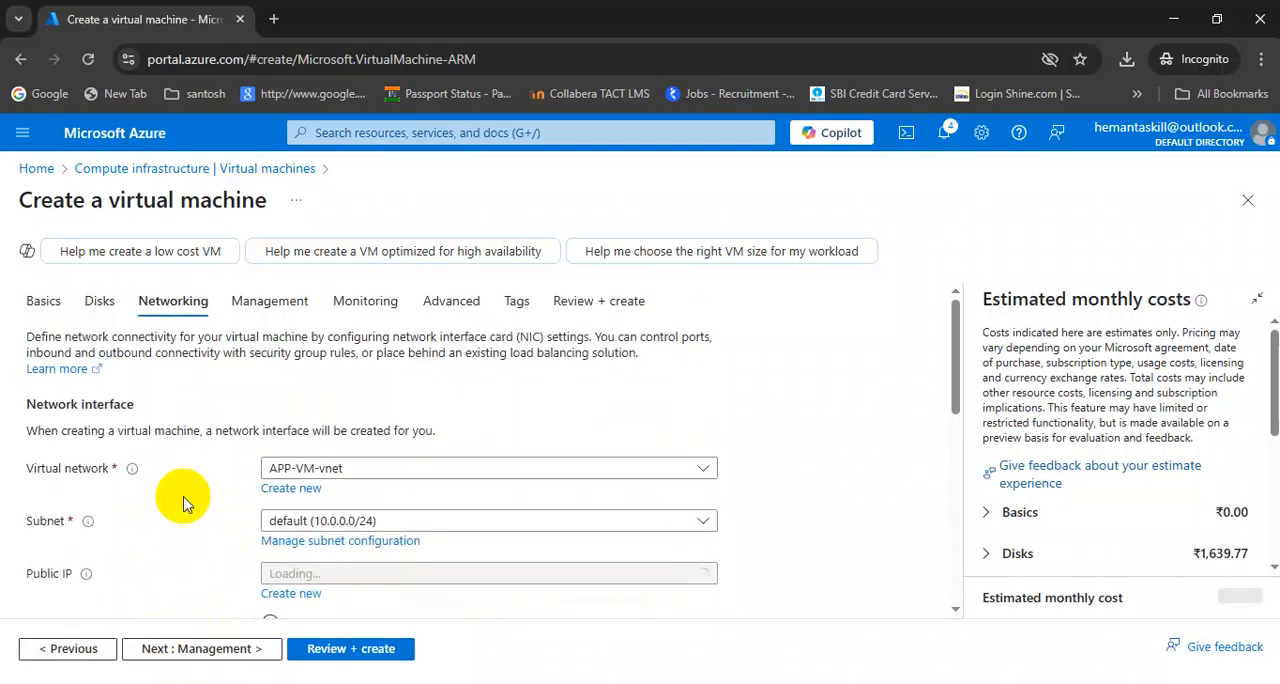
scroll(180, 495, "down", 1)
scroll(170, 488, "down", 2)
scroll(170, 482, "down", 2)
left_click(197, 649)
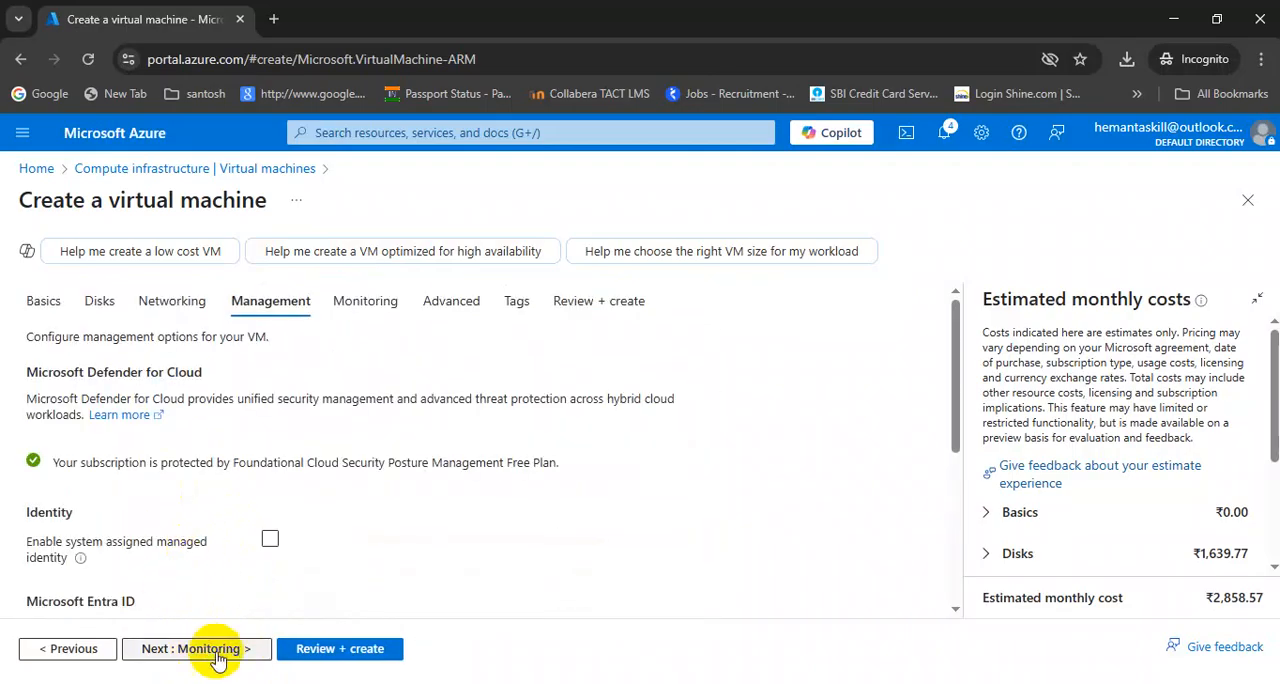
left_click(183, 650)
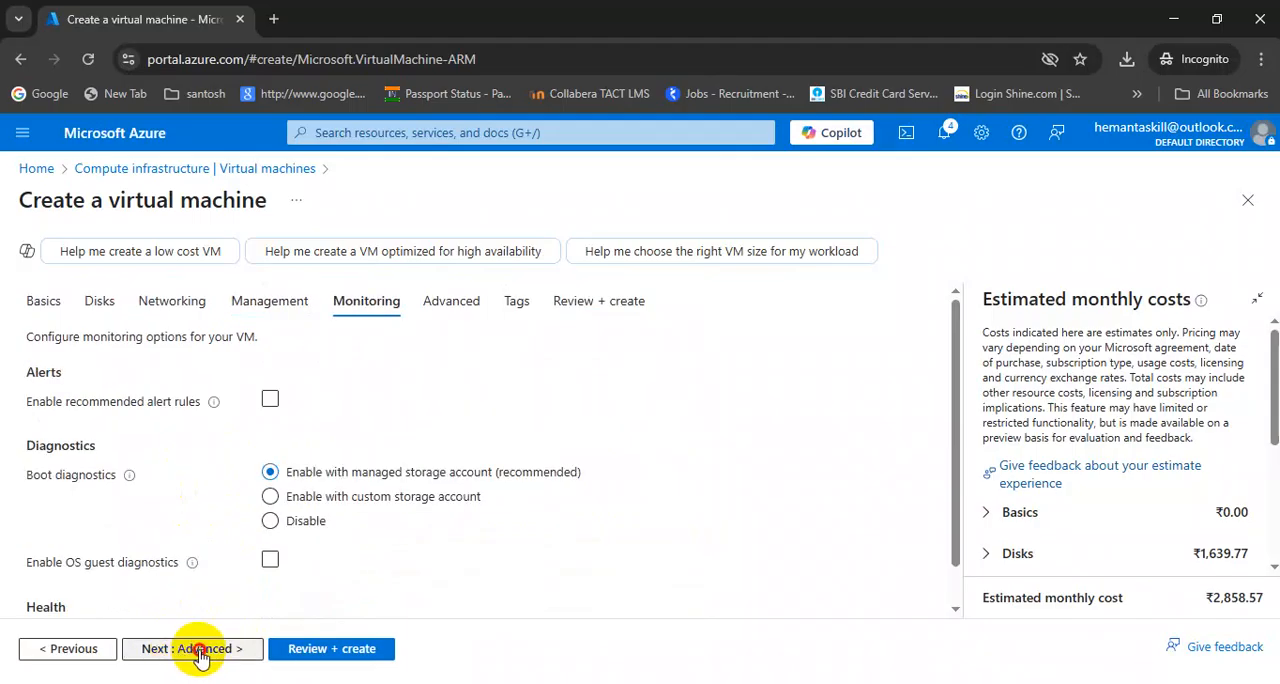
left_click(200, 652)
left_click(189, 649)
left_click(190, 650)
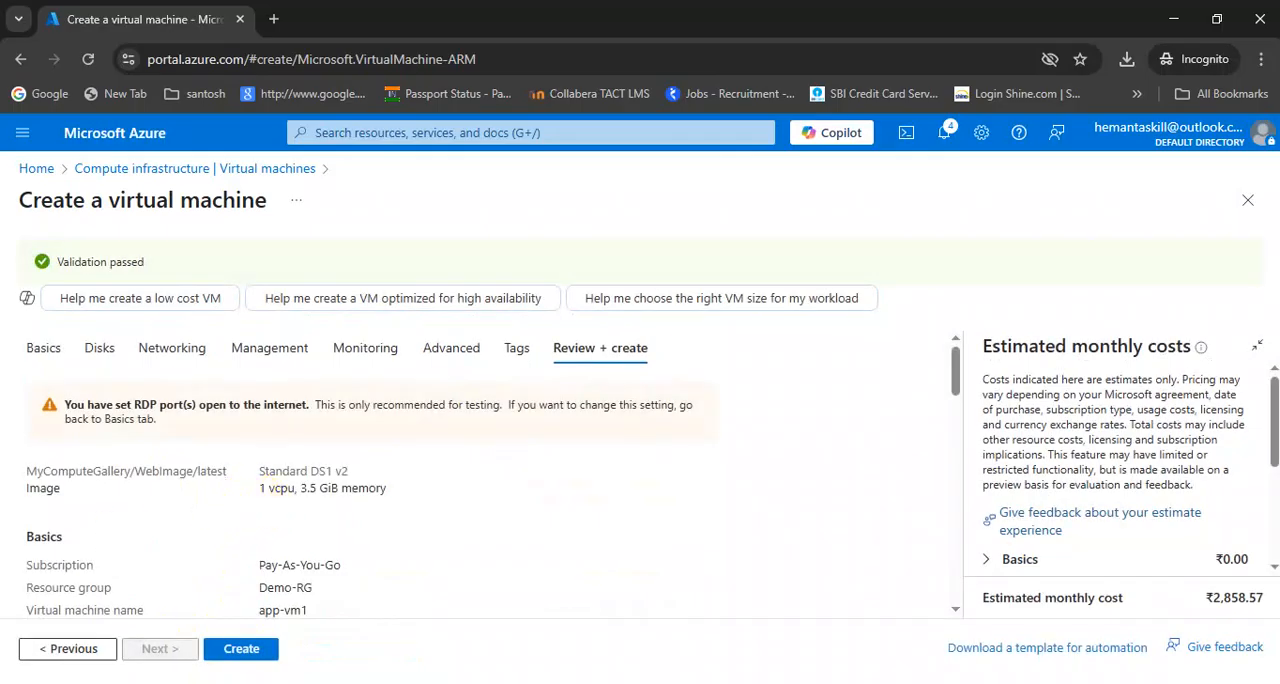
Review the configuration summary, create the virtual machine and open its resource page once deployed
scroll(471, 543, "down", 3)
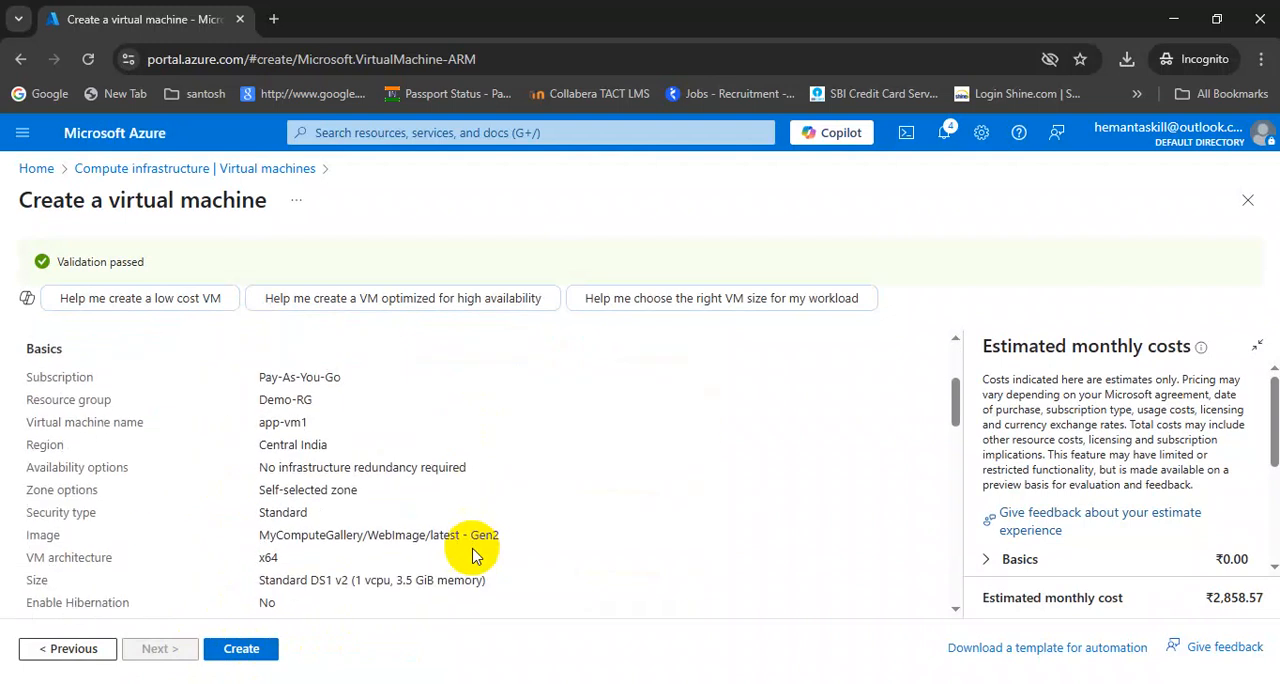
left_click(240, 650)
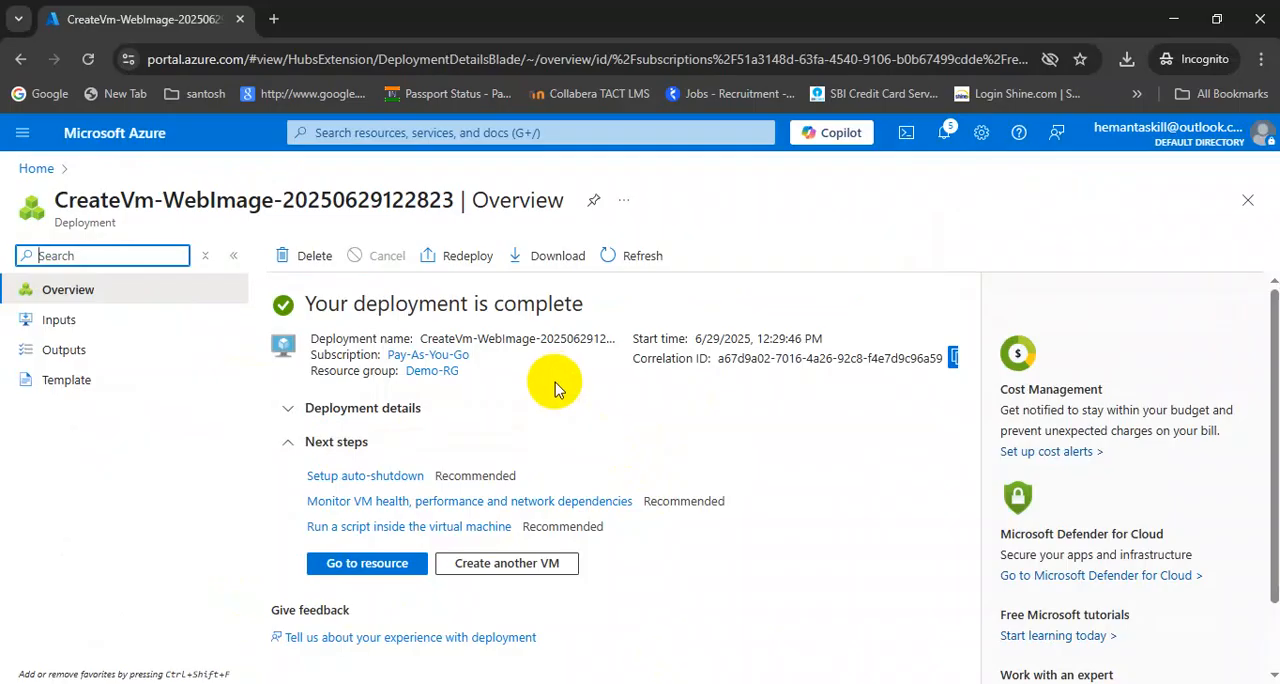
left_click(367, 566)
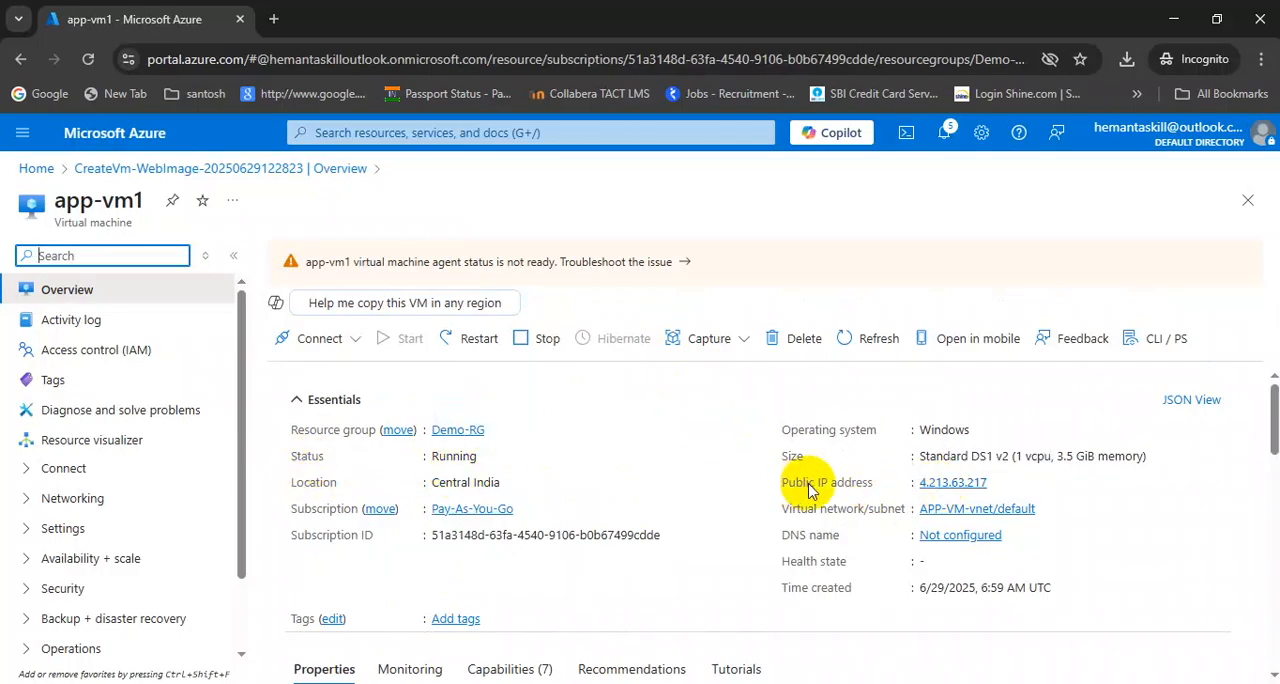
Copy app-vm1's public IP address and open it in a new browser tab
left_click(998, 482)
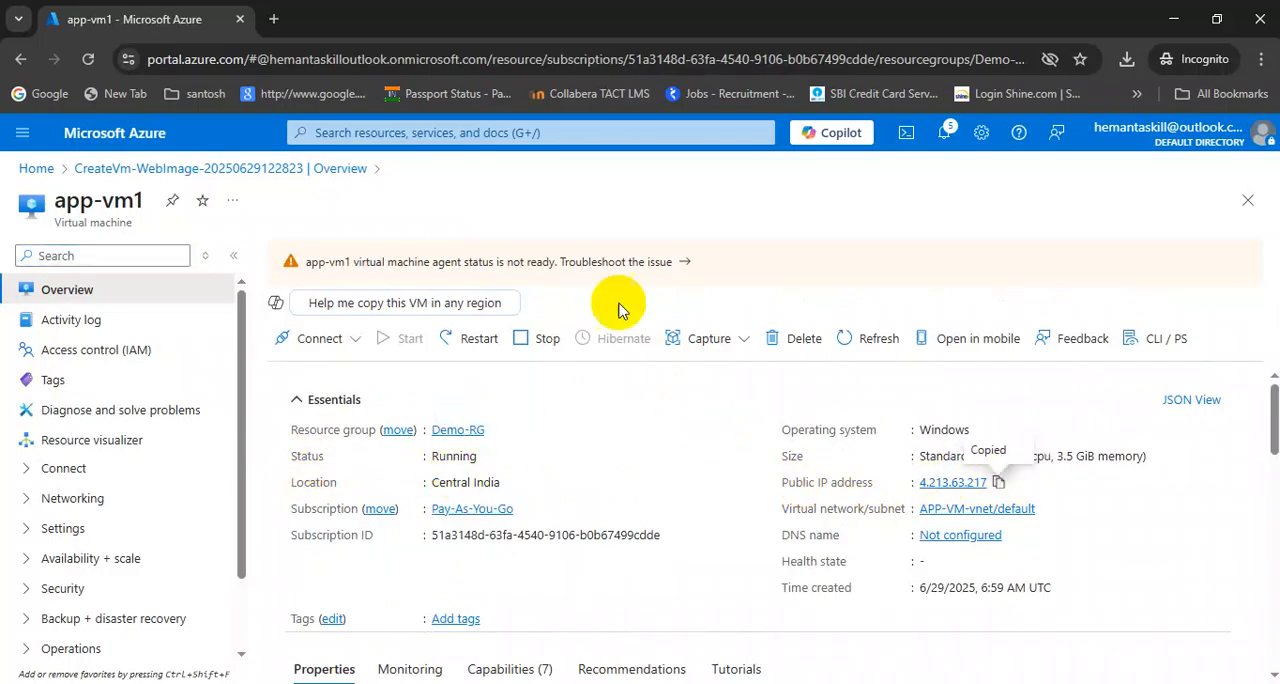
left_click(273, 19)
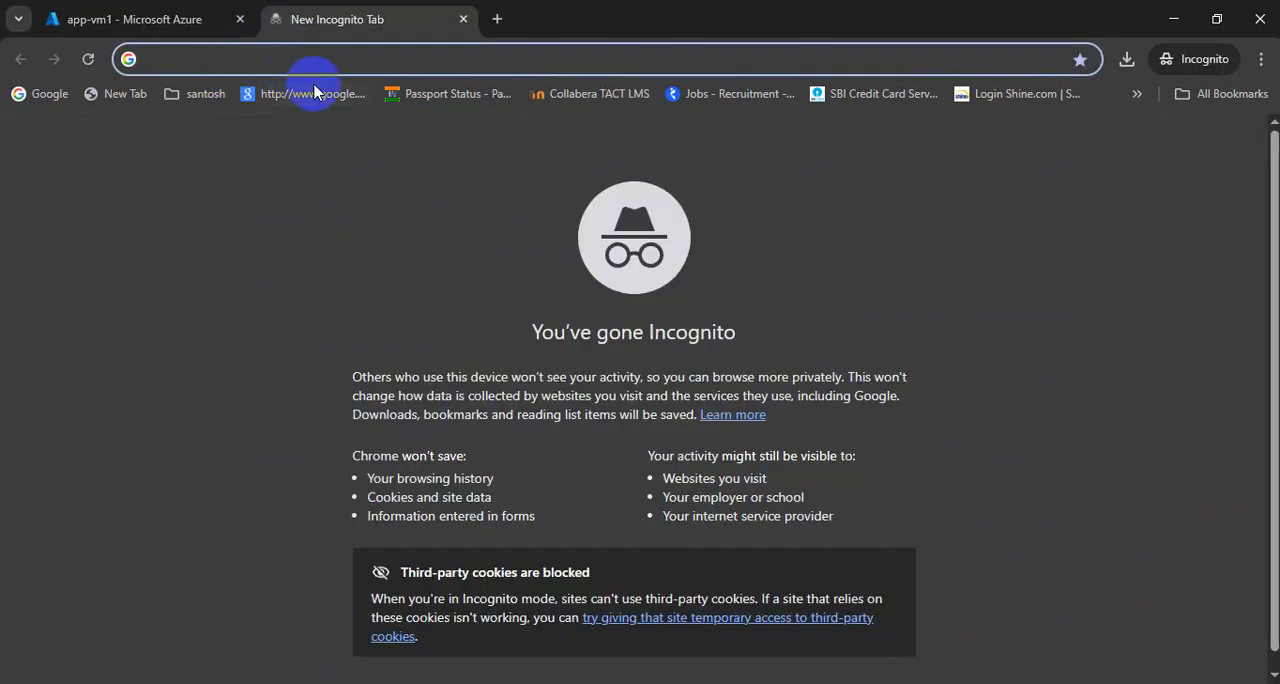
key("ctrl+v")
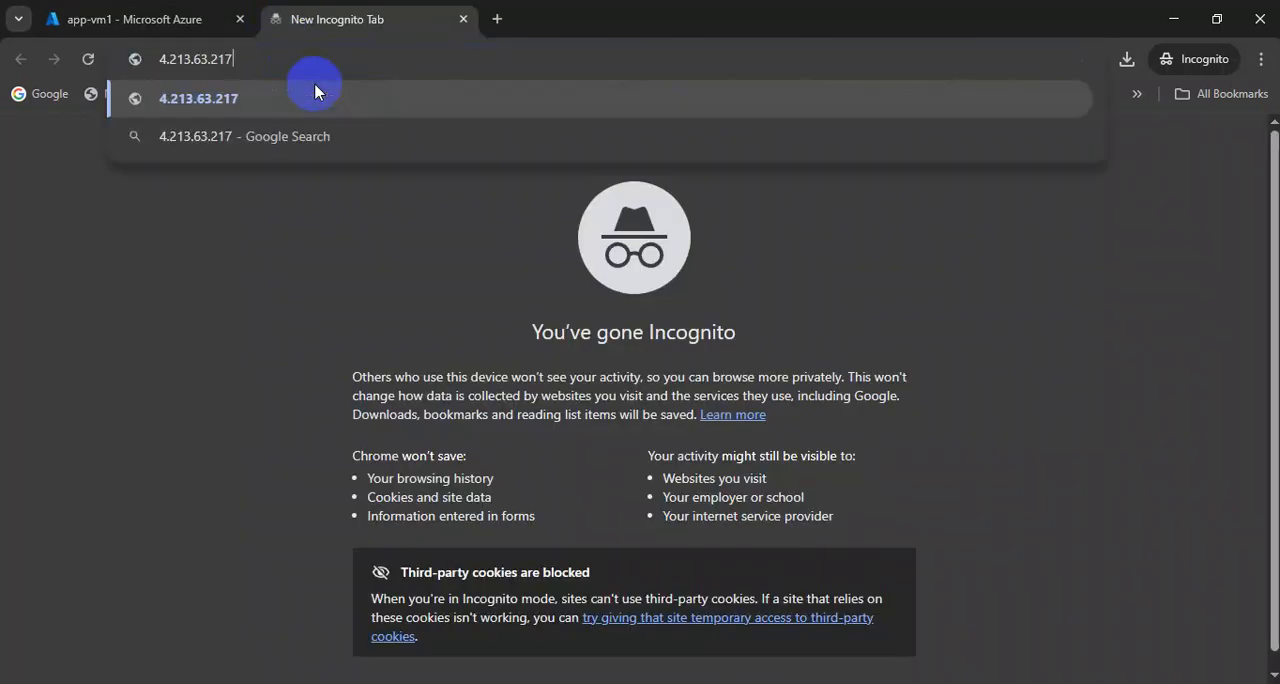
left_click(315, 91)
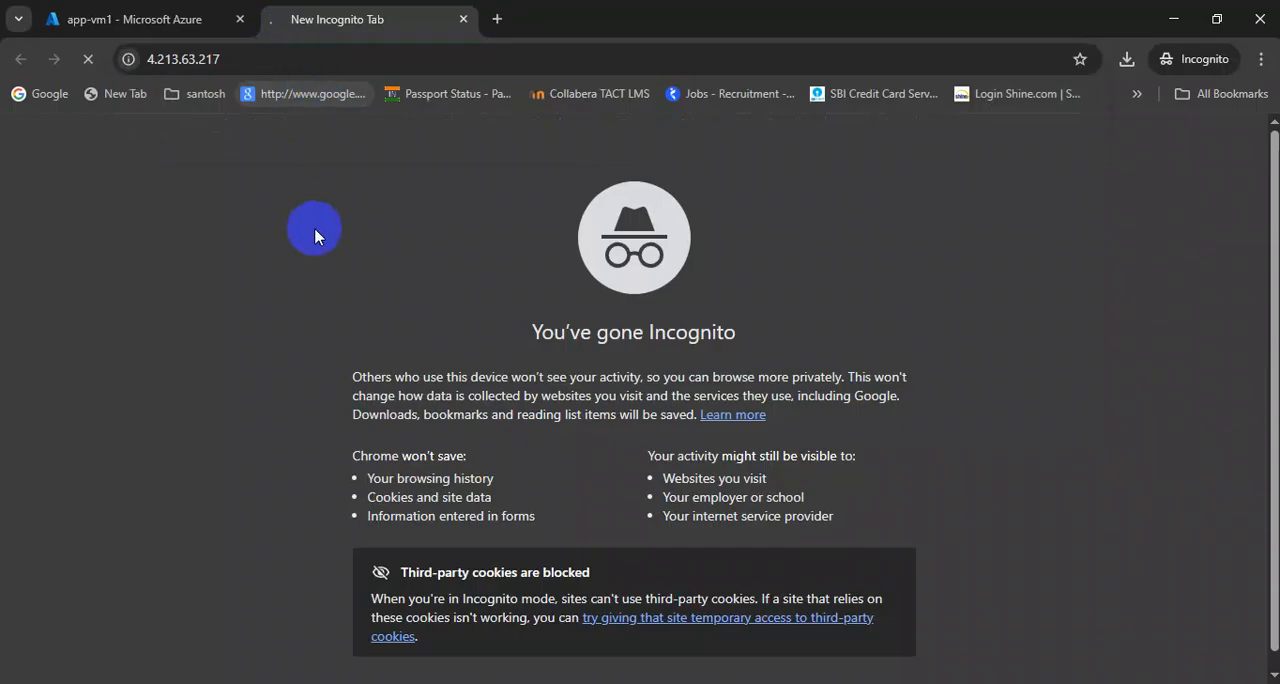